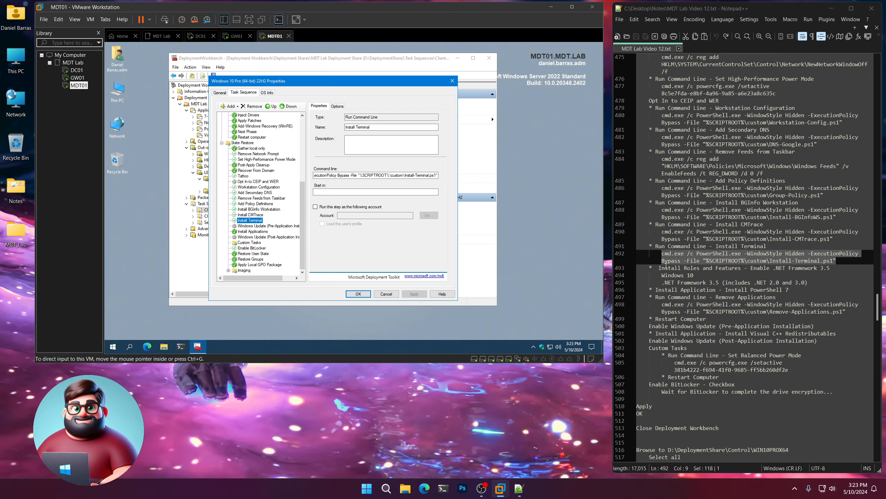
# - Add an Install Roles and Features step after Install Terminal, selecting .NET Framework 3.5 (includes .NET 2.0 and 3.0) for Windows 10
pyautogui.moveTo(658, 268); pyautogui.dragTo(744, 268)
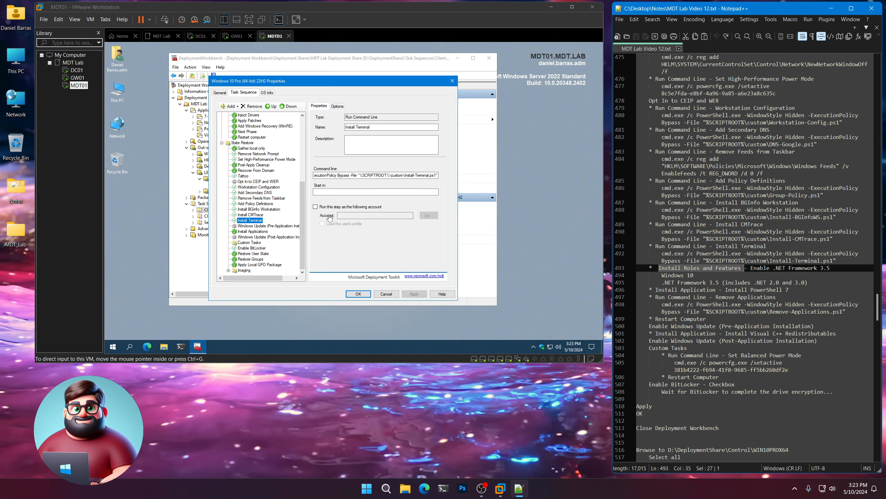
pyautogui.click(234, 108)
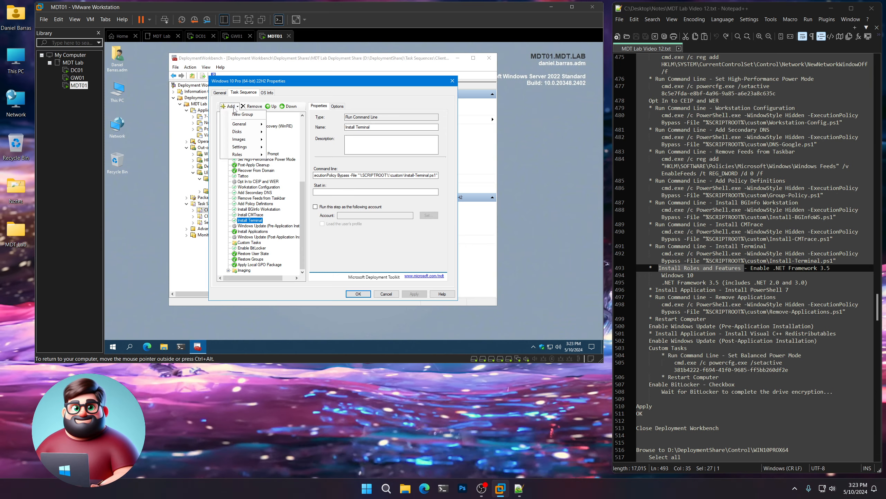
pyautogui.moveTo(248, 154)
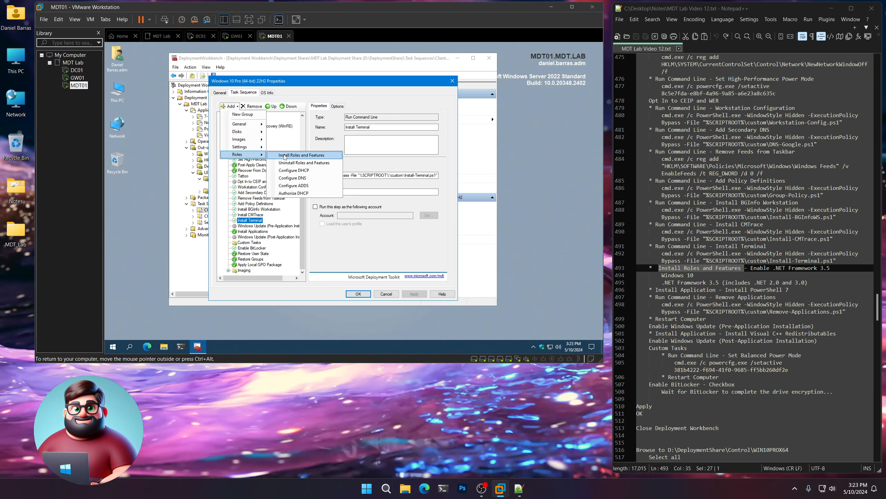
pyautogui.click(285, 156)
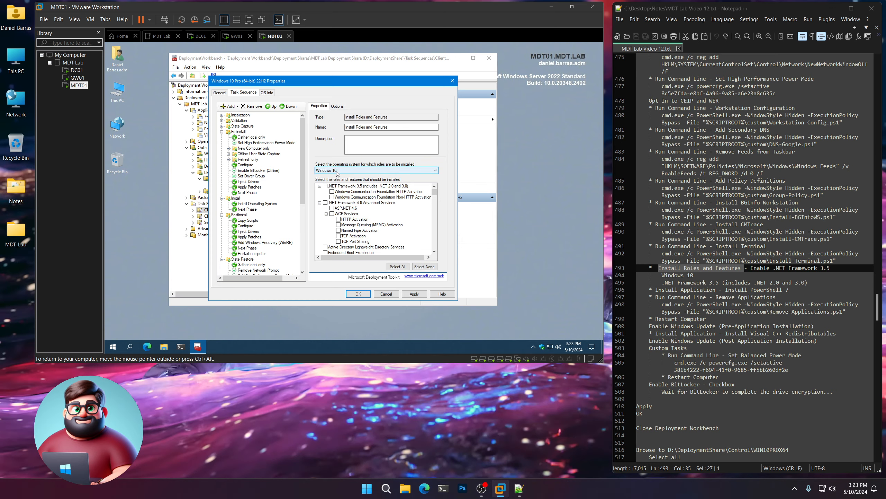
pyautogui.click(326, 185)
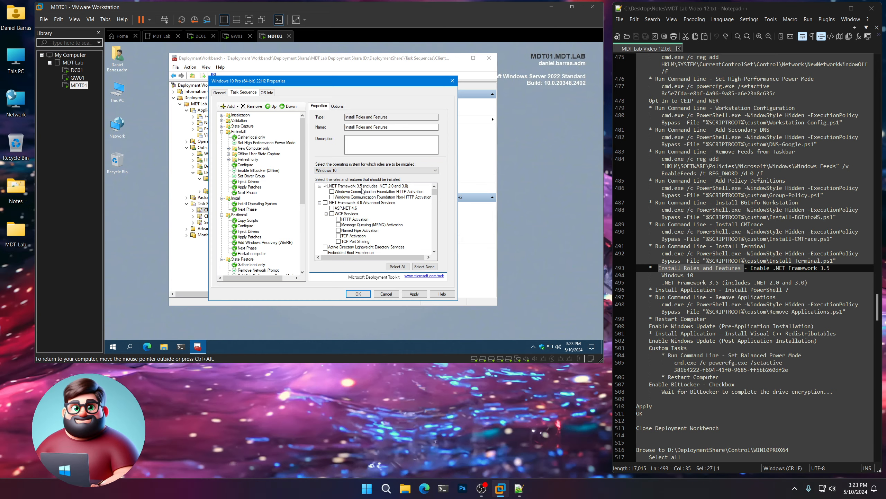
# - Rename the new roles and features step to "Enable .NET Framework 3.5", copying the name from the notes
pyautogui.moveTo(833, 271); pyautogui.dragTo(751, 269)
pyautogui.rightClick(763, 268)
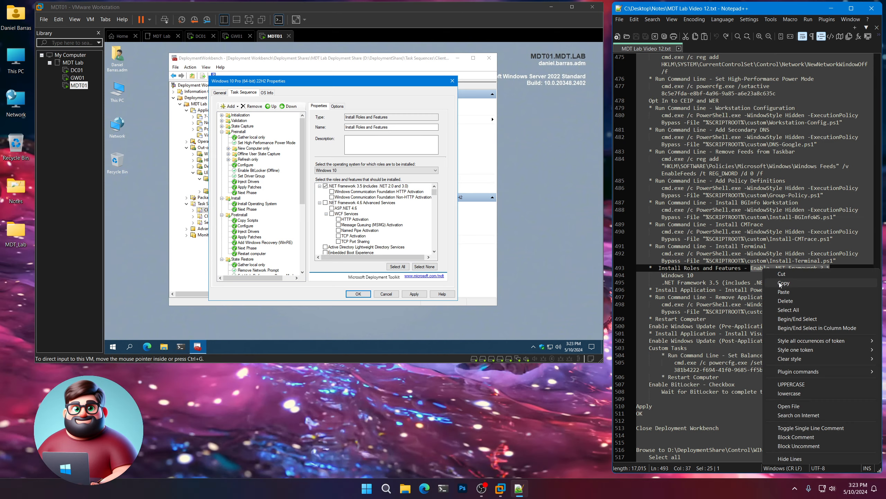
pyautogui.click(784, 283)
pyautogui.moveTo(396, 128); pyautogui.dragTo(345, 127)
pyautogui.hotkey('ctrl', 'v')
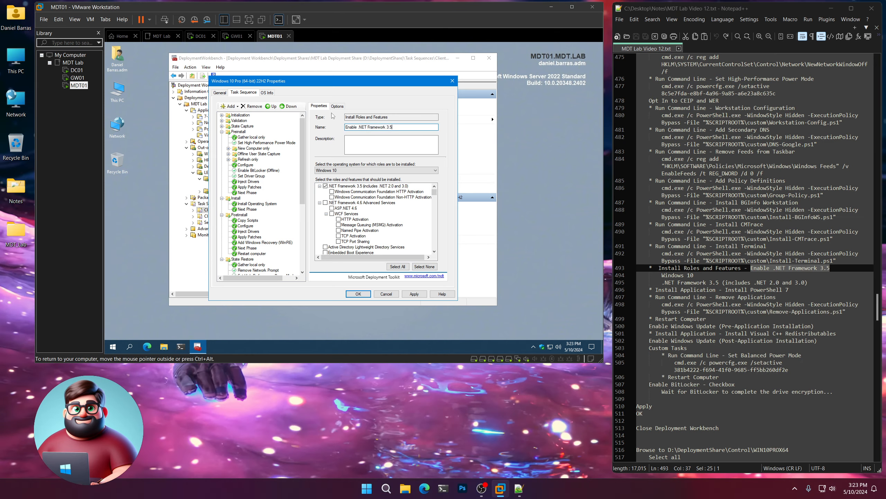
# - Set Enable .NET Framework 3.5 to continue on error, make sure its .NET Framework 3.5 feature is selected, and apply the changes
pyautogui.click(337, 106)
pyautogui.click(330, 144)
pyautogui.click(319, 106)
pyautogui.click(325, 186)
pyautogui.click(414, 294)
# - Add an Install Application step directly after Enable .NET Framework 3.5 in the State Restore group
pyautogui.scroll(-4, 719, 245)
pyautogui.moveTo(656, 202); pyautogui.dragTo(722, 203)
pyautogui.scroll(-8, 261, 216)
pyautogui.click(261, 220)
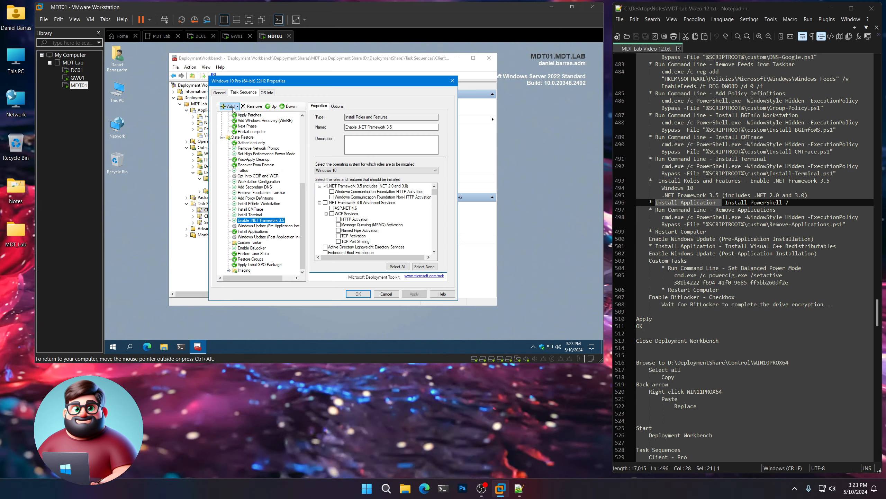
pyautogui.click(230, 107)
pyautogui.moveTo(237, 124)
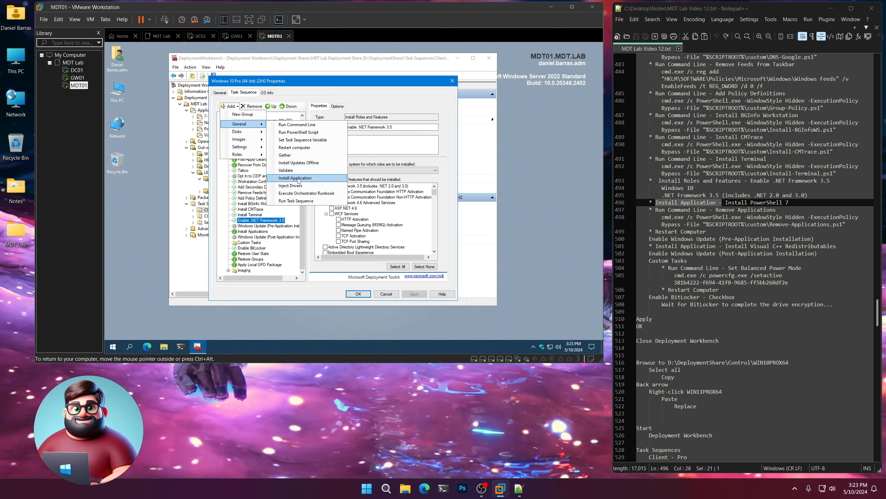
pyautogui.click(297, 179)
# - Configure the new step to install a single application and choose PowerShell 7 from the Applications folder
pyautogui.click(316, 189)
pyautogui.click(425, 212)
pyautogui.click(146, 99)
pyautogui.click(174, 106)
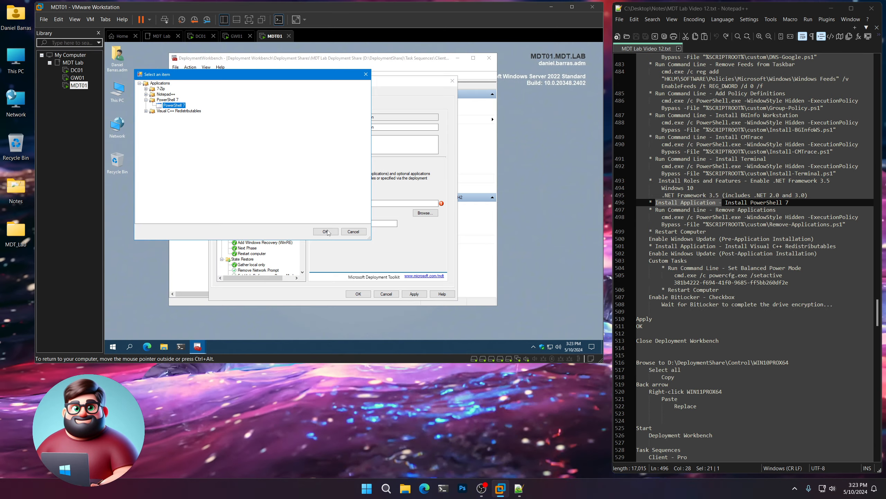
pyautogui.click(325, 232)
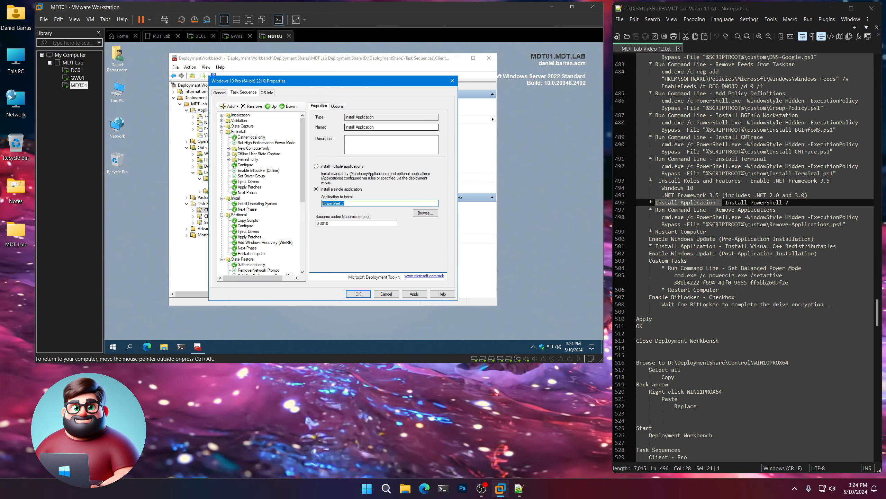
# - Name the application step "Install PowerShell 7", let it continue on error, and apply the changes
pyautogui.doubleClick(365, 127)
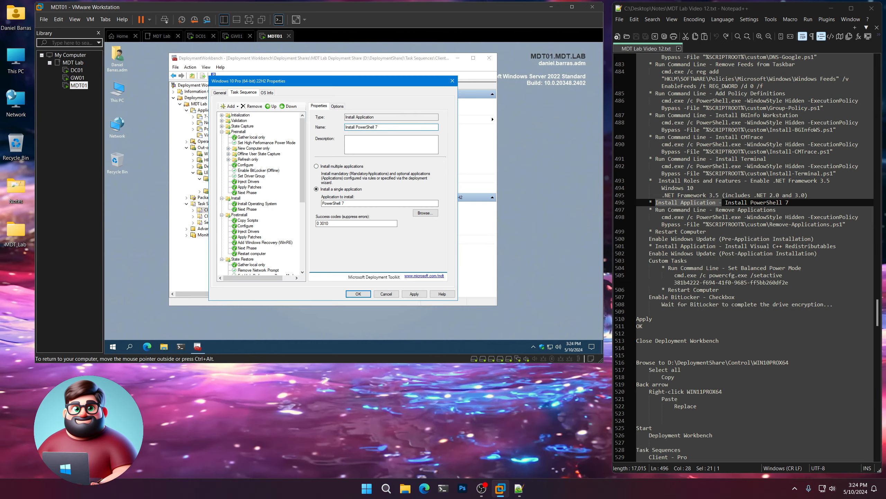
pyautogui.click(338, 106)
pyautogui.click(319, 106)
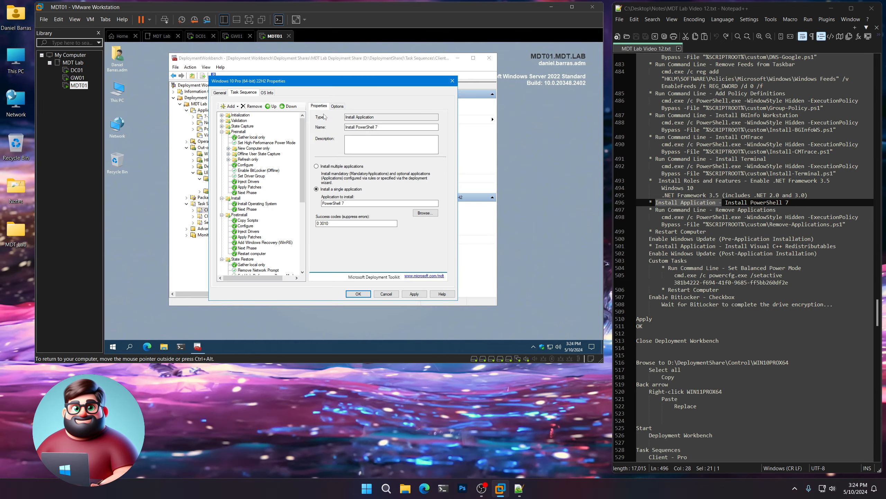
pyautogui.click(414, 293)
# - Add a Run Command Line step directly after Install PowerShell 7 in the State Restore group
pyautogui.scroll(-1, 281, 240)
pyautogui.click(257, 215)
pyautogui.click(256, 220)
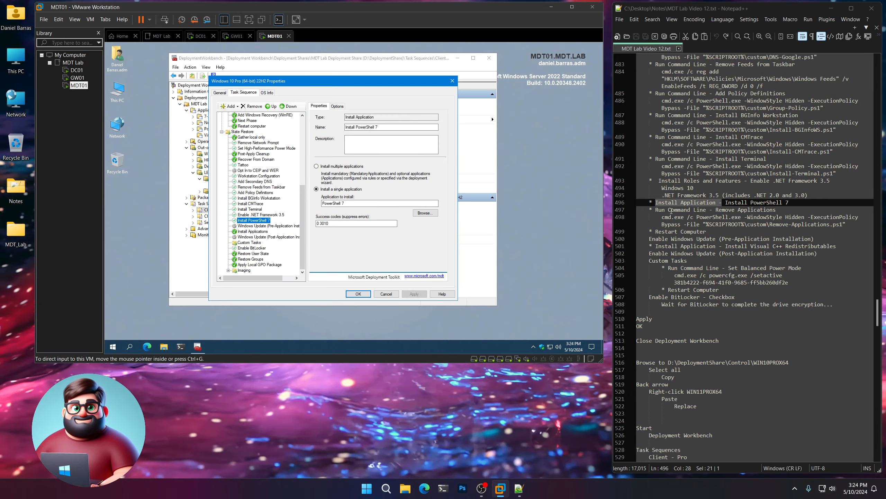
pyautogui.moveTo(653, 210); pyautogui.dragTo(780, 211)
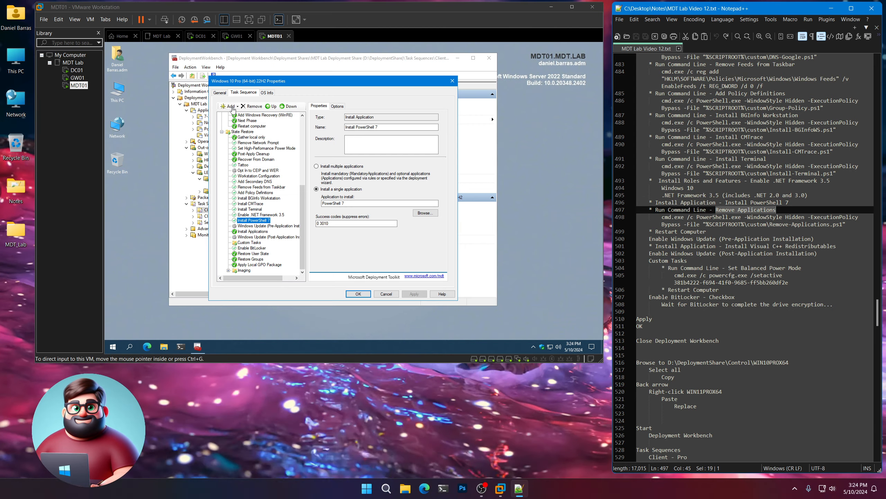
pyautogui.click(231, 107)
pyautogui.moveTo(239, 126)
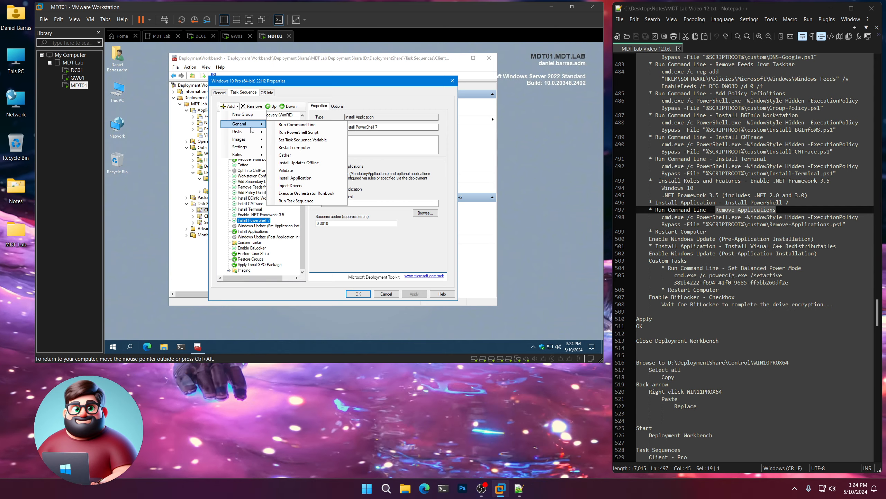
pyautogui.click(297, 125)
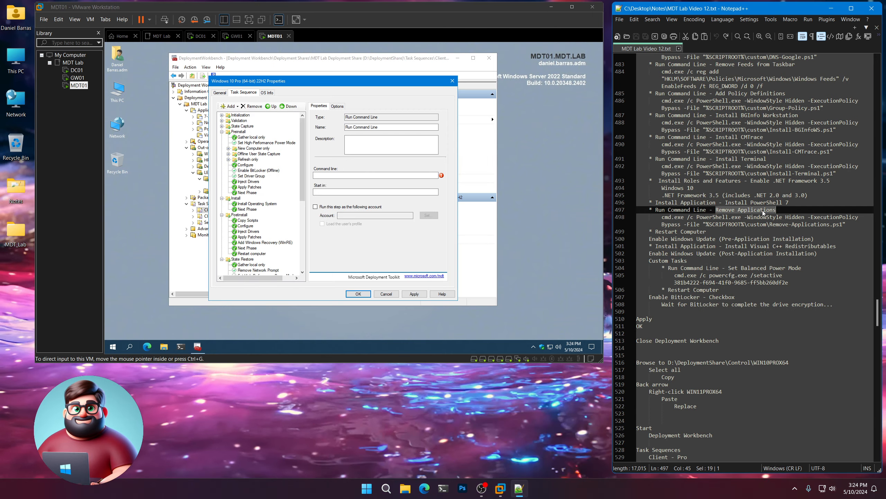
# - Name the step "Remove Applications" and set its command line to cmd.exe /c PowerShell.exe -WindowStyle Hidden -ExecutionPolicy Bypass -File "%SCRIPTROOT%\custom\Remove-Applications.ps1"
pyautogui.rightClick(763, 211)
pyautogui.click(772, 224)
pyautogui.click(382, 128)
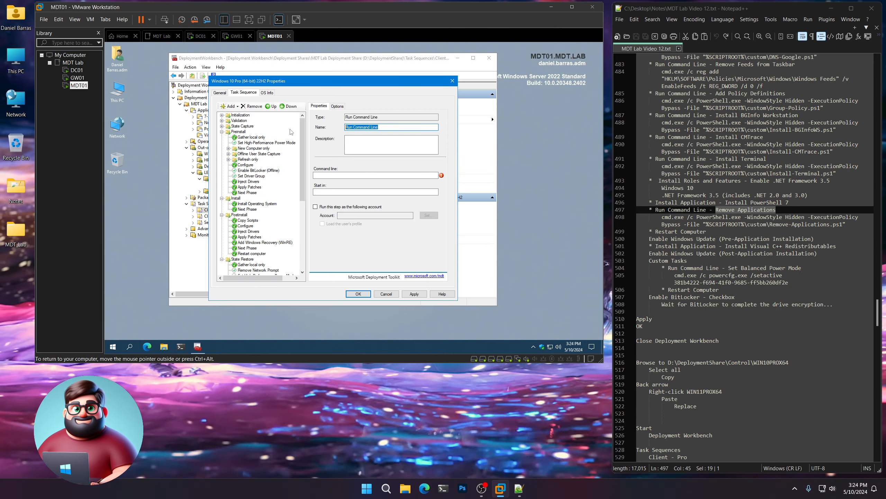
pyautogui.moveTo(846, 224); pyautogui.dragTo(661, 216)
pyautogui.rightClick(679, 218)
pyautogui.click(696, 233)
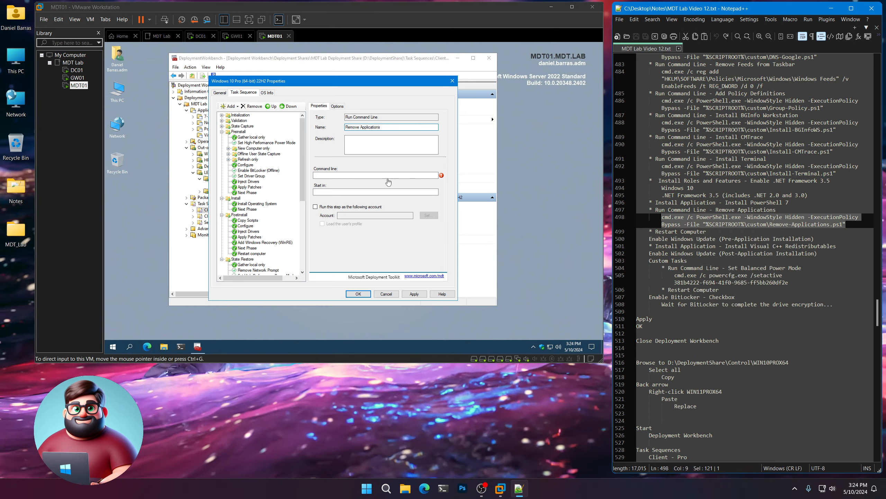
pyautogui.click(393, 176)
pyautogui.hotkey('ctrl', 'v')
# - Let the Remove Applications step continue on error and apply the changes to the task sequence
pyautogui.click(337, 106)
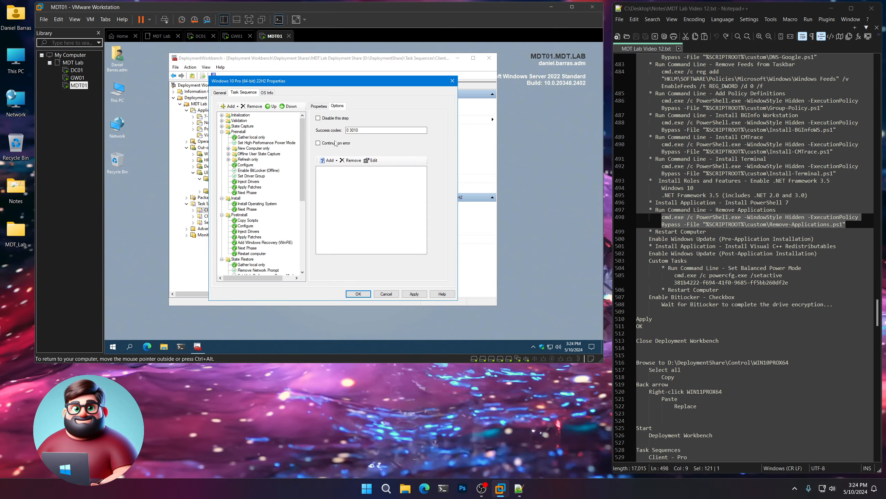
pyautogui.click(318, 106)
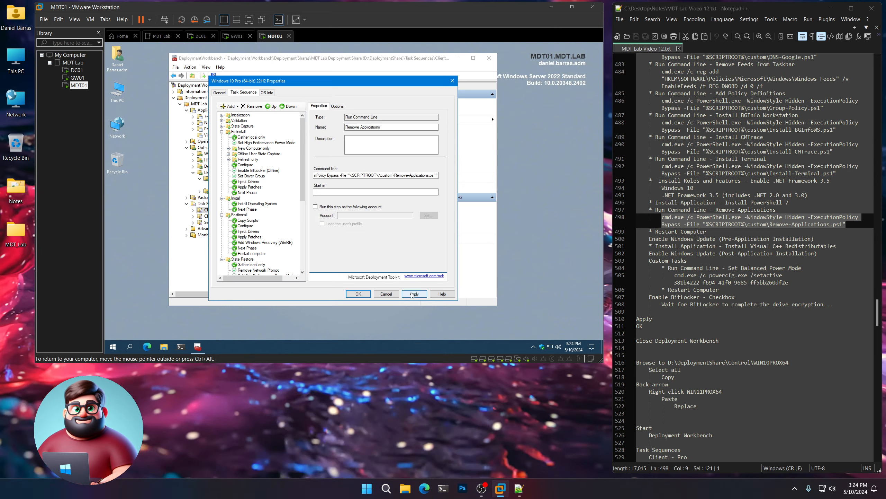
pyautogui.click(414, 293)
# - Add a Restart computer step directly after Remove Applications and check its options
pyautogui.scroll(-8, 261, 242)
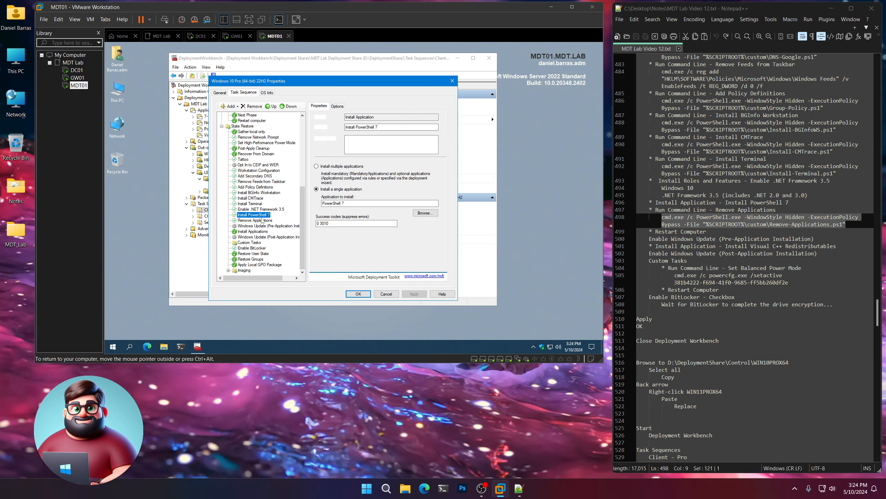
pyautogui.click(261, 225)
pyautogui.click(257, 221)
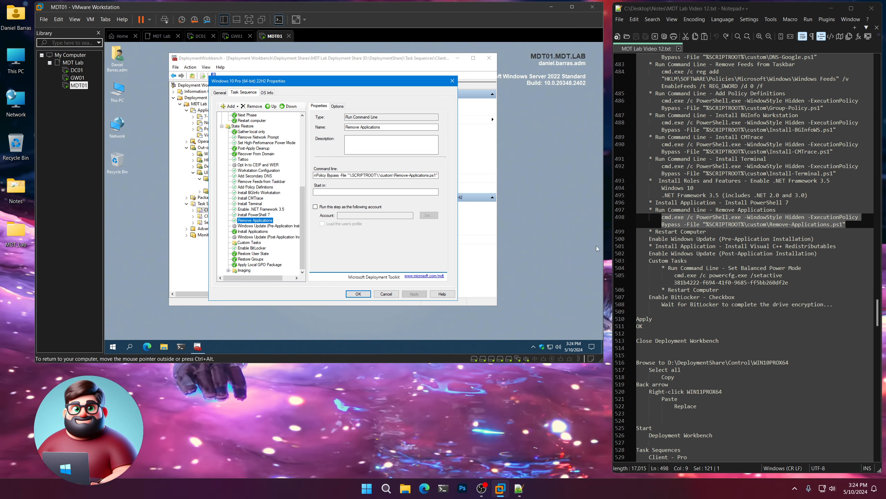
pyautogui.click(231, 106)
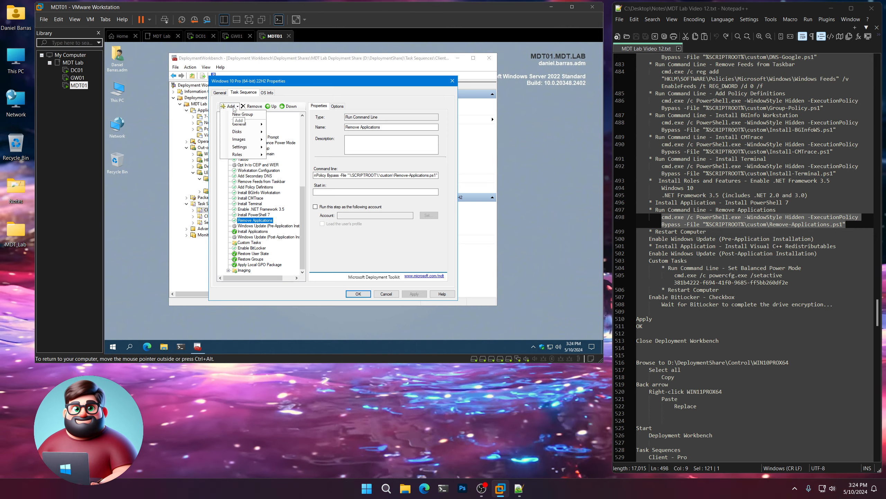
pyautogui.moveTo(238, 125)
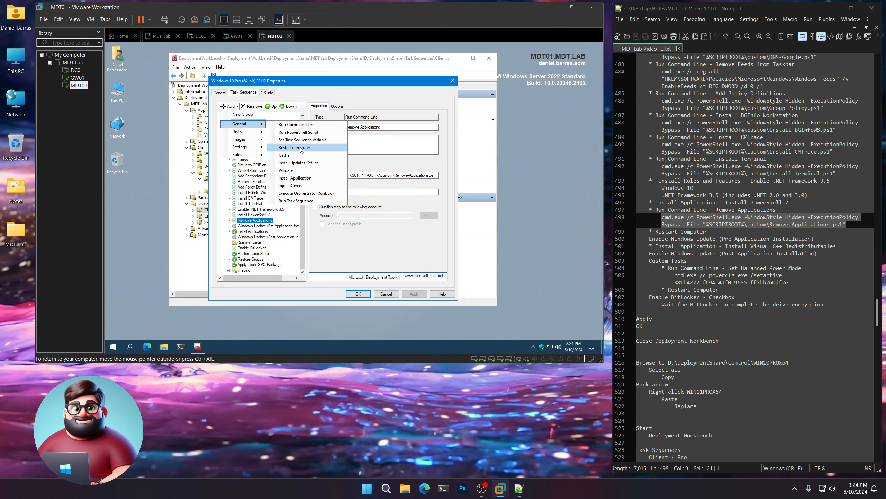
pyautogui.click(296, 151)
pyautogui.scroll(-8, 297, 171)
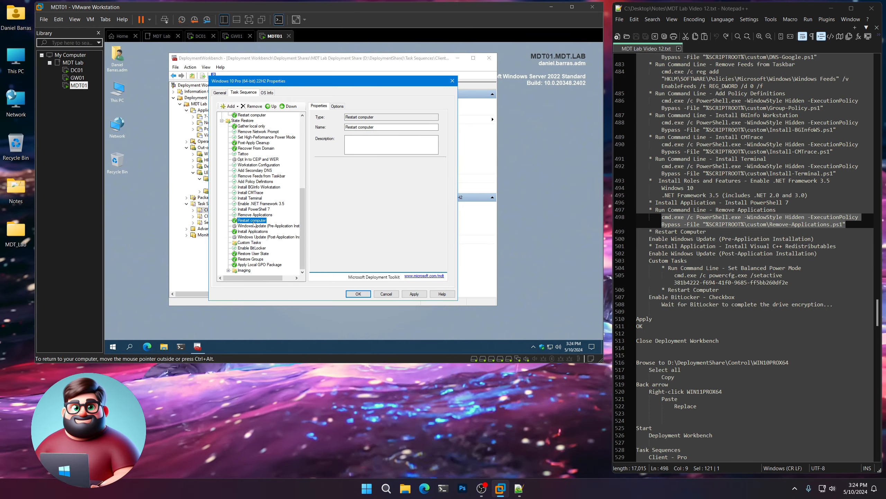
pyautogui.click(337, 106)
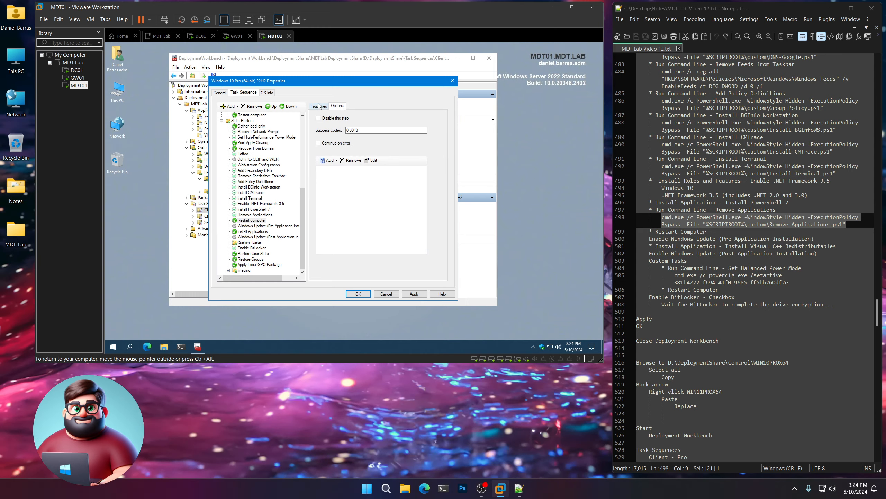
pyautogui.click(318, 106)
pyautogui.click(250, 220)
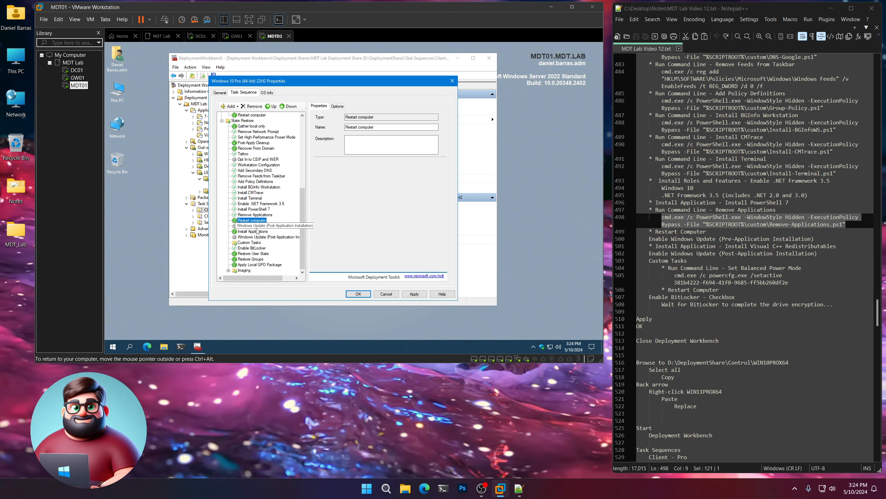
# - Enable the disabled Windows Update (Pre-Application Installation) step and apply the changes
pyautogui.click(258, 226)
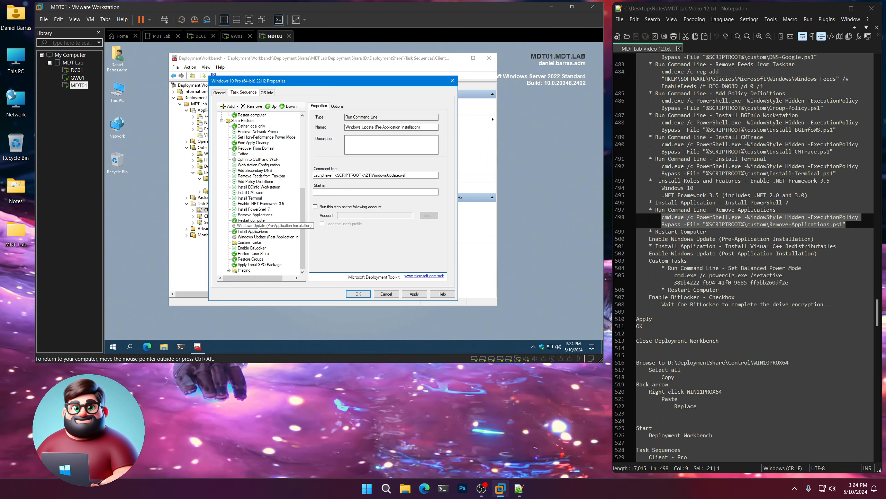
pyautogui.click(337, 106)
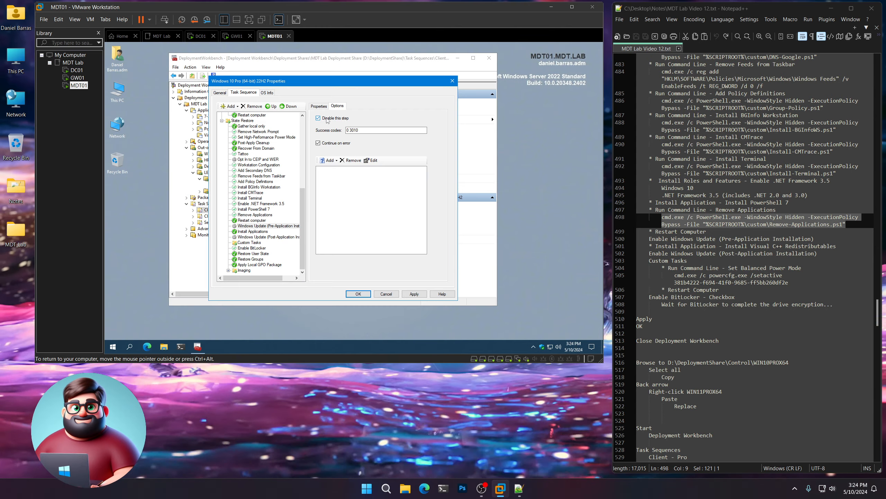
pyautogui.click(405, 293)
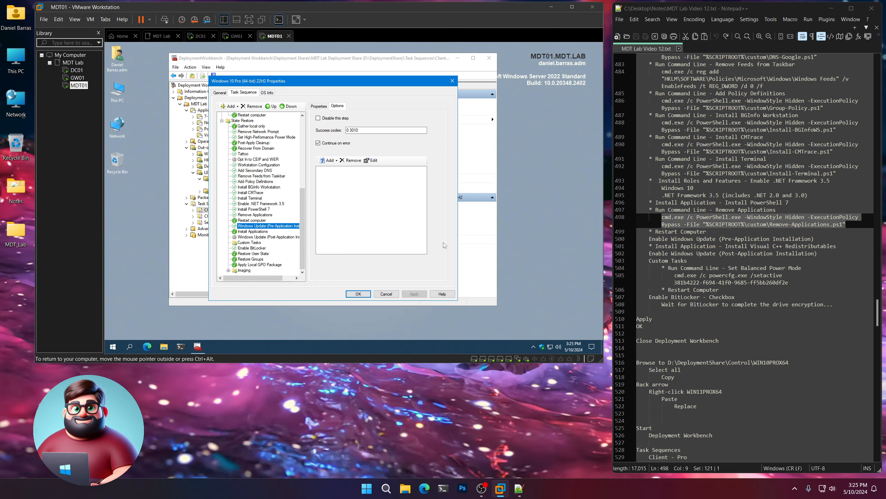
# - Add an Install Application step for the Visual C++ Redistributables after Windows Update (Pre-Application Installation)
pyautogui.moveTo(726, 245); pyautogui.dragTo(840, 246)
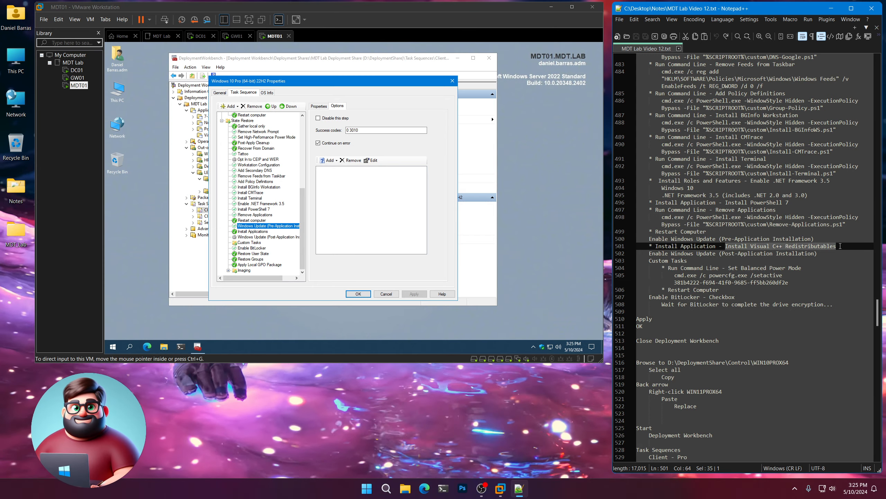
pyautogui.click(261, 226)
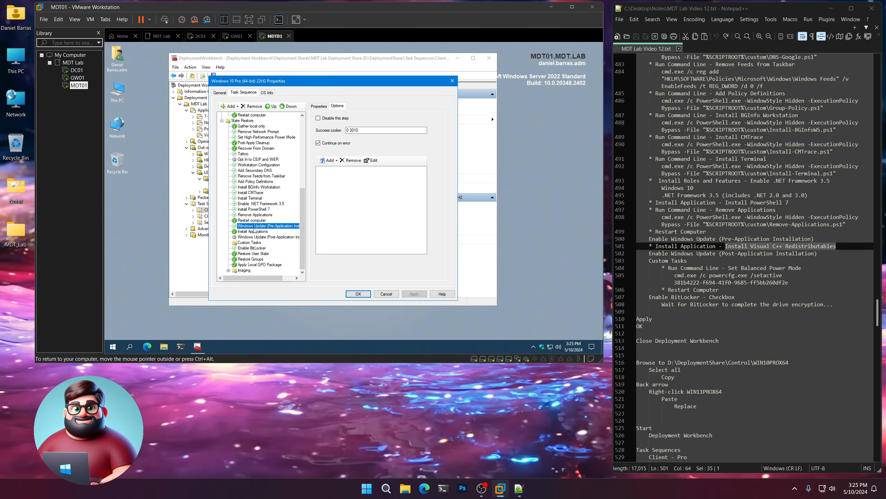
pyautogui.click(231, 106)
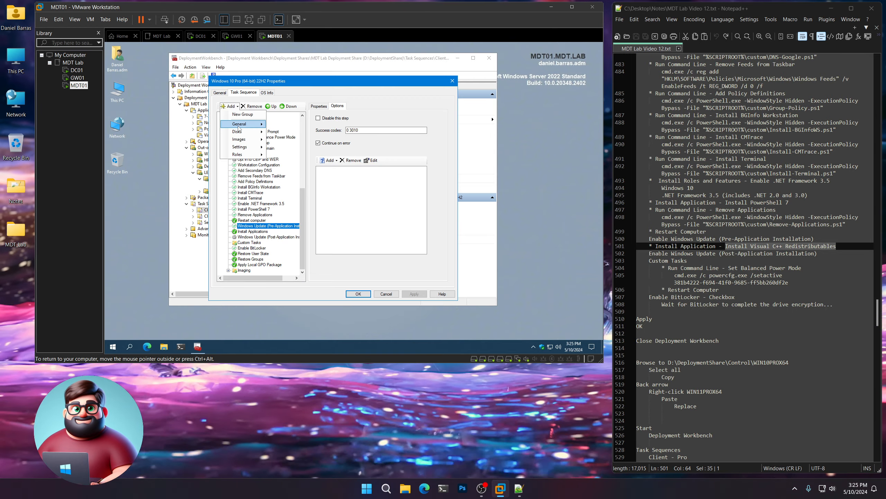
pyautogui.moveTo(238, 128)
pyautogui.click(295, 178)
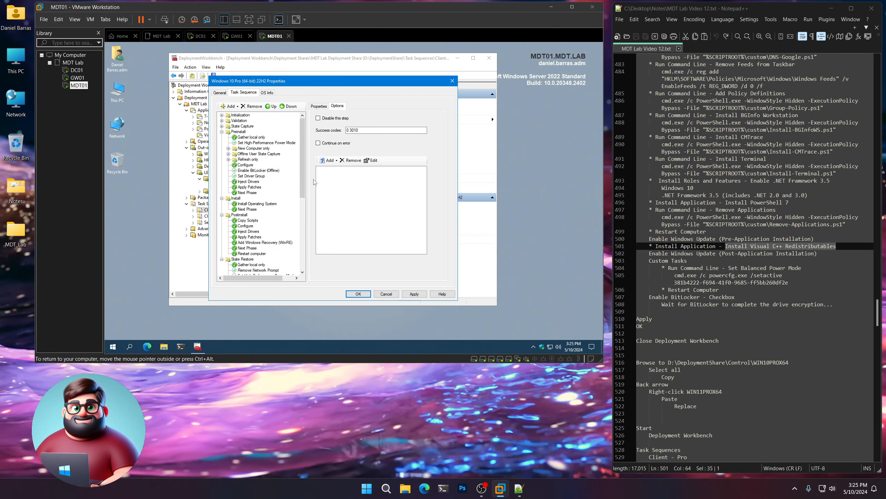
# - Set the new Install Application step to install a single application, Visual C++ Redistributables
pyautogui.click(321, 106)
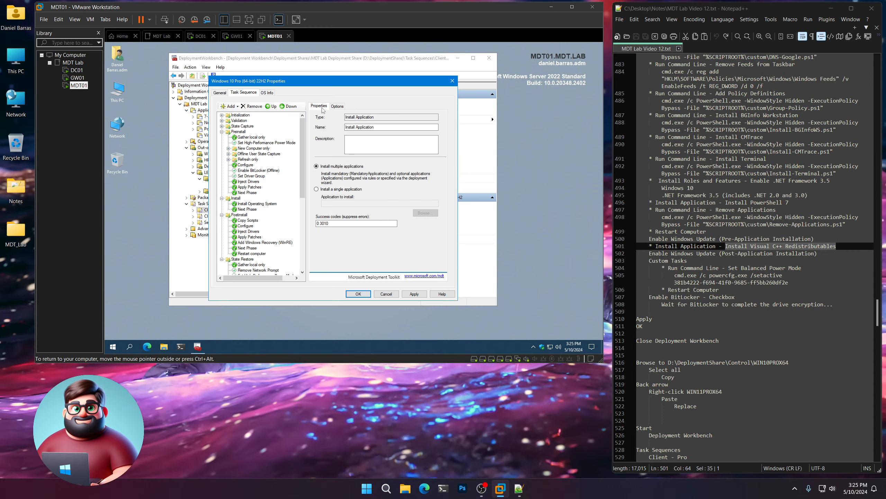
pyautogui.click(331, 190)
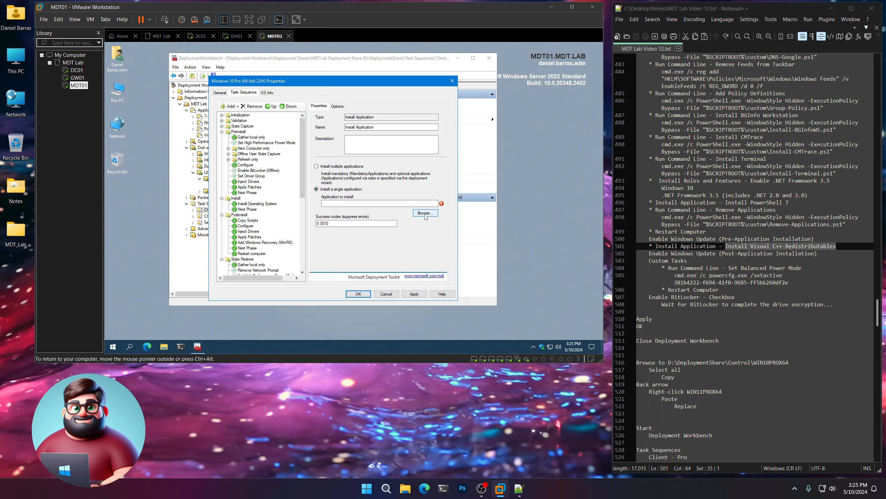
pyautogui.click(426, 213)
pyautogui.click(154, 115)
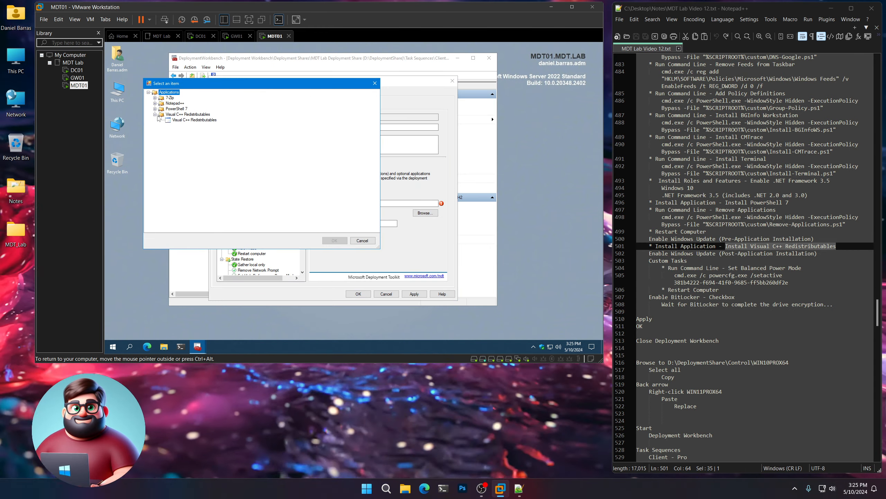
pyautogui.click(182, 119)
pyautogui.click(344, 241)
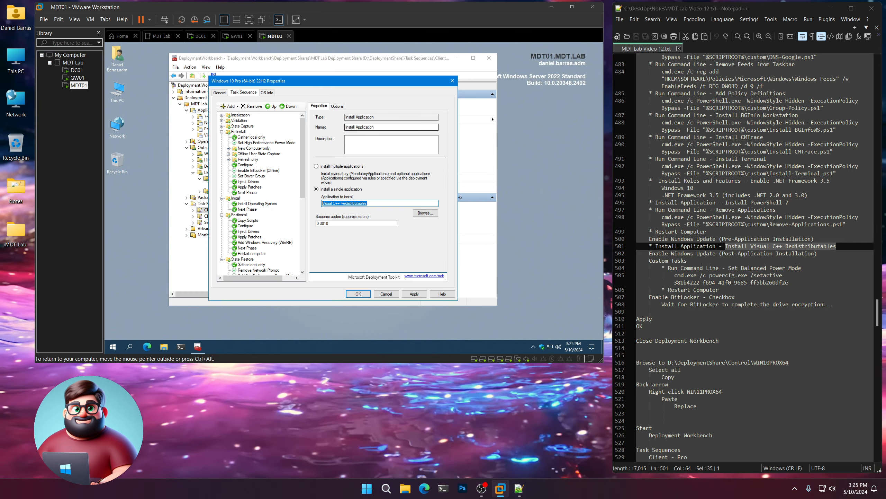
# - Name the application step Install Visual C++ Redistributables and apply the changes to the task sequence
pyautogui.doubleClick(364, 126)
pyautogui.write('Visual C++ Redistributables')
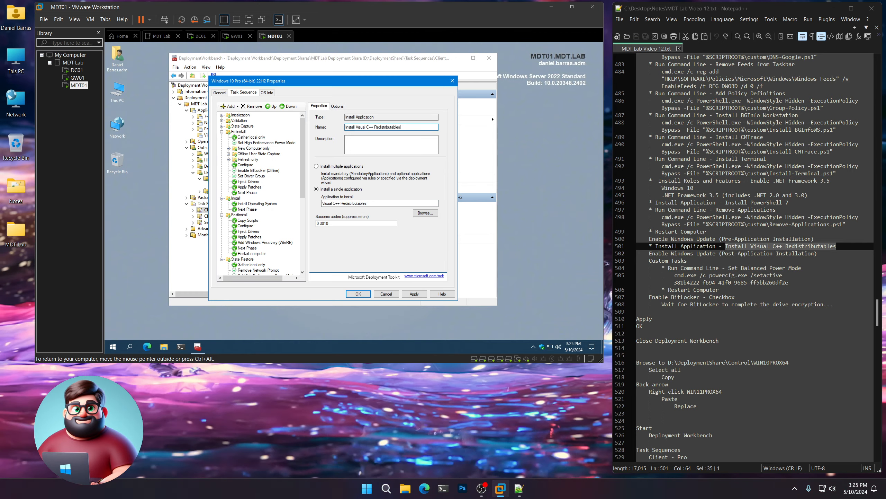
pyautogui.click(414, 294)
pyautogui.scroll(-9, 255, 227)
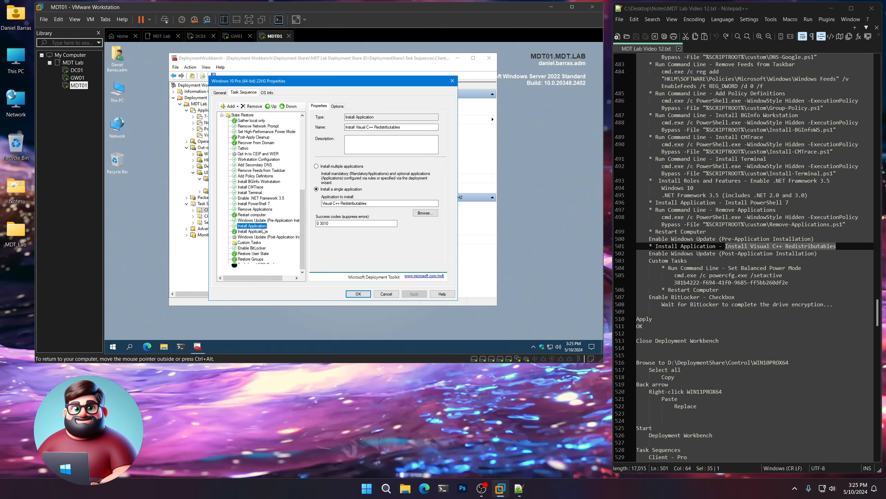
pyautogui.click(254, 221)
pyautogui.click(254, 225)
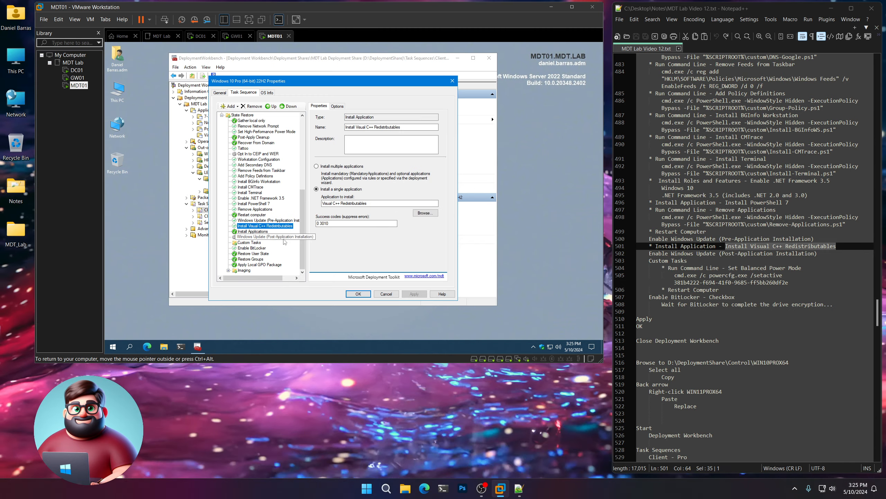
# - Enable the disabled Windows Update (Post-Application Installation) step and apply the changes
pyautogui.click(249, 237)
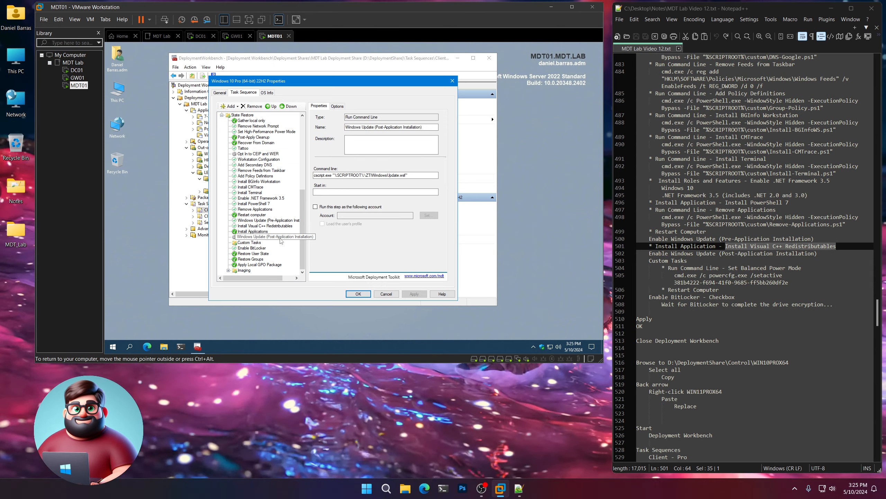
pyautogui.click(337, 107)
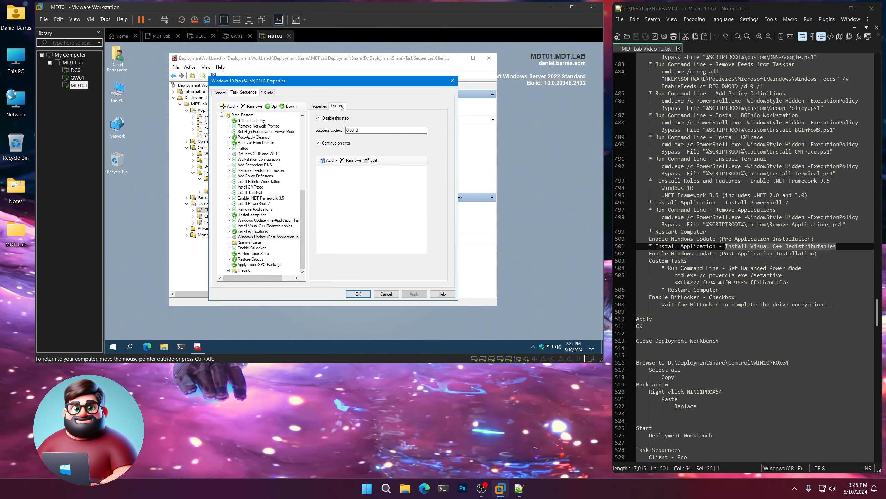
pyautogui.click(337, 119)
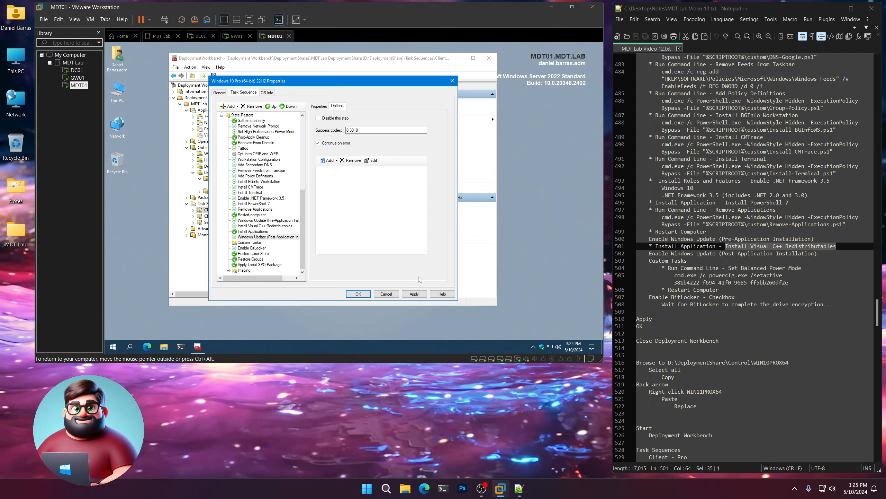
pyautogui.click(414, 294)
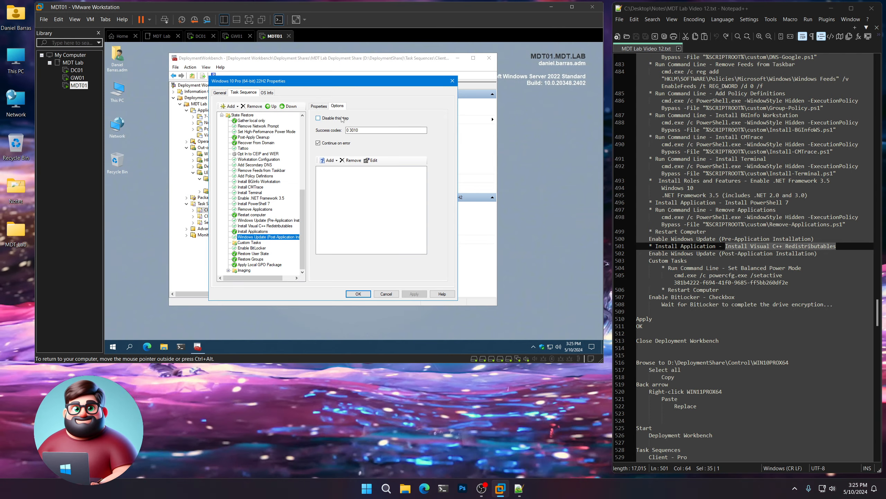
pyautogui.click(319, 106)
pyautogui.click(252, 232)
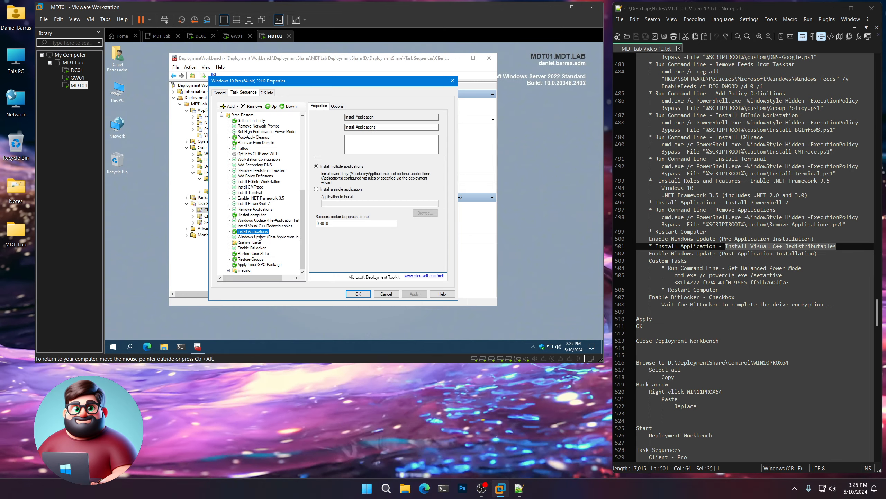
pyautogui.click(258, 237)
# - Add a Run Command Line step inside the Custom Tasks group of State Restore
pyautogui.scroll(-4, 685, 177)
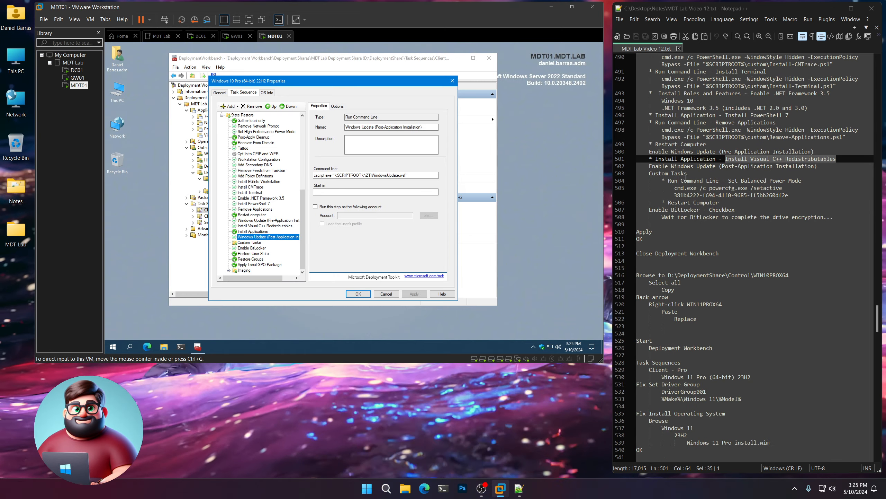
pyautogui.moveTo(650, 173); pyautogui.dragTo(688, 173)
pyautogui.click(263, 245)
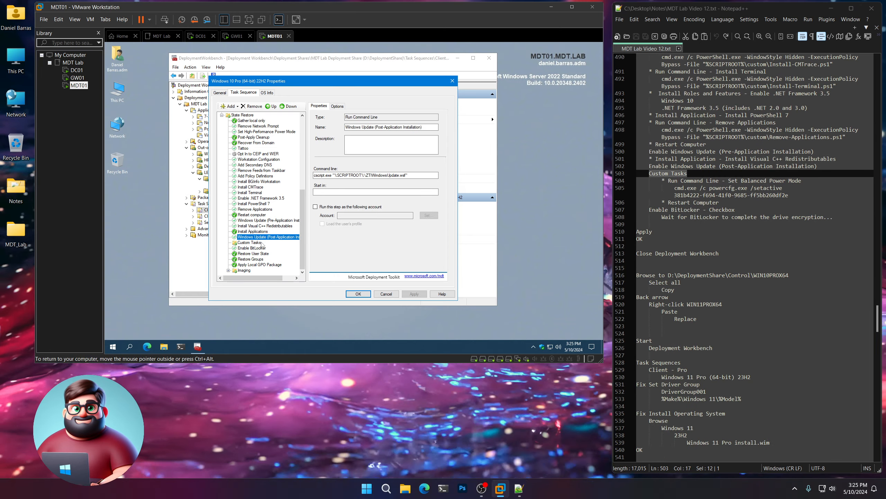
pyautogui.click(250, 243)
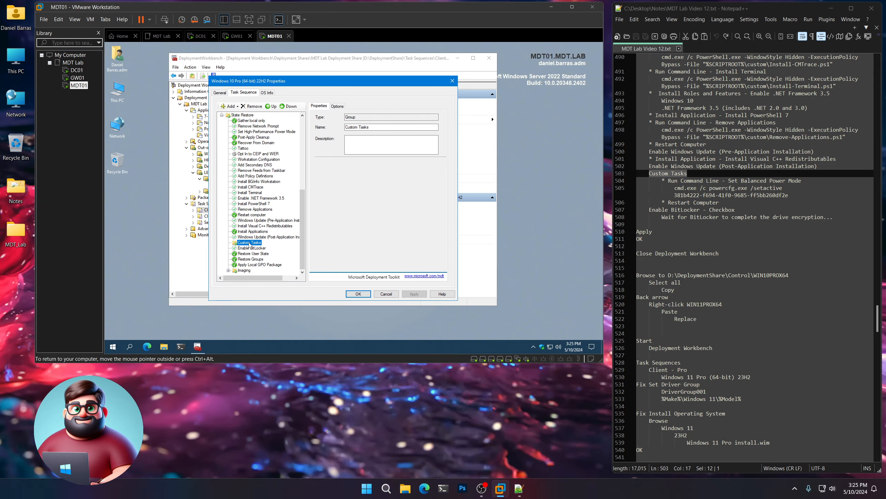
pyautogui.click(230, 106)
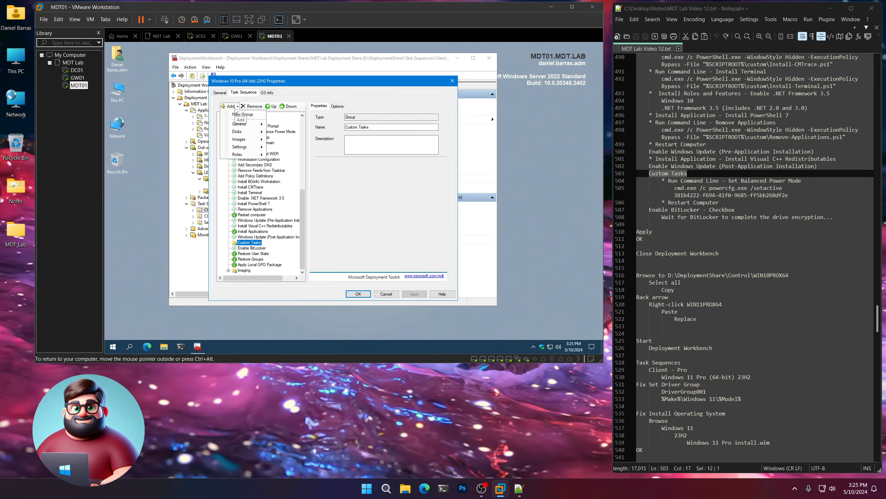
pyautogui.moveTo(244, 124)
pyautogui.click(300, 125)
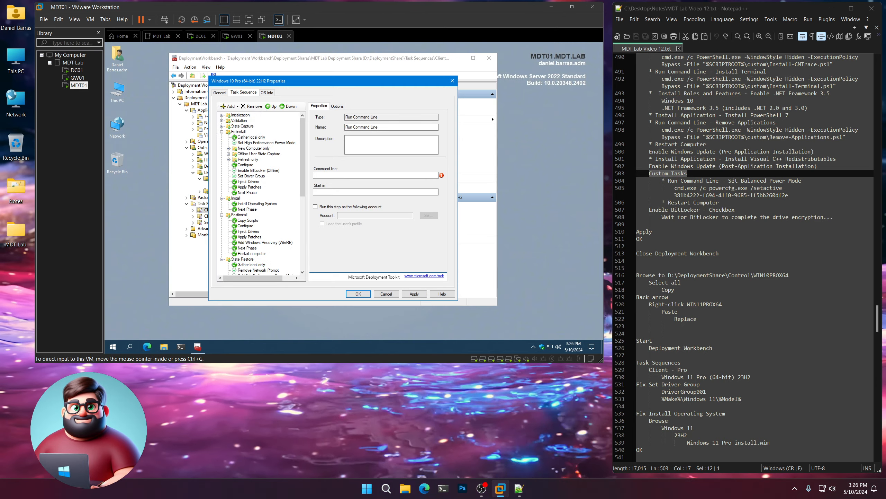
# - Name the new command line step Set Balanced Power Mode, copying the name from the notes
pyautogui.moveTo(728, 181); pyautogui.dragTo(802, 181)
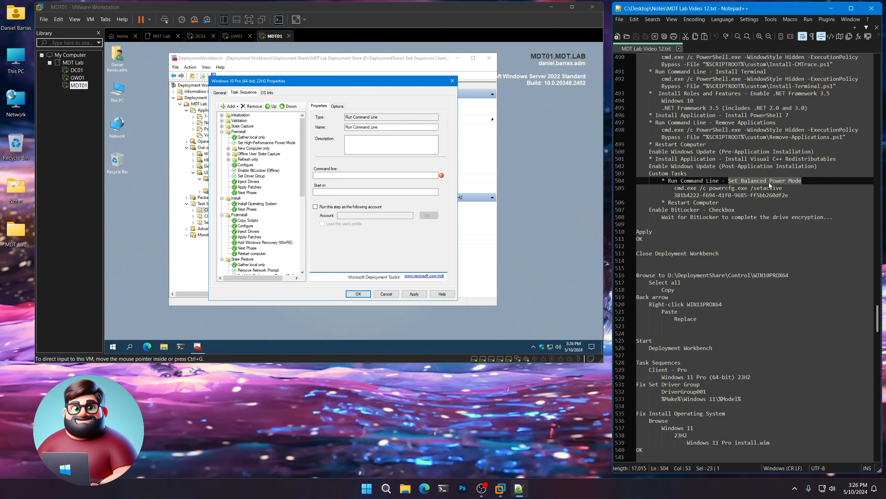
pyautogui.rightClick(768, 182)
pyautogui.click(803, 197)
pyautogui.click(391, 127)
pyautogui.hotkey('ctrl', 'a')
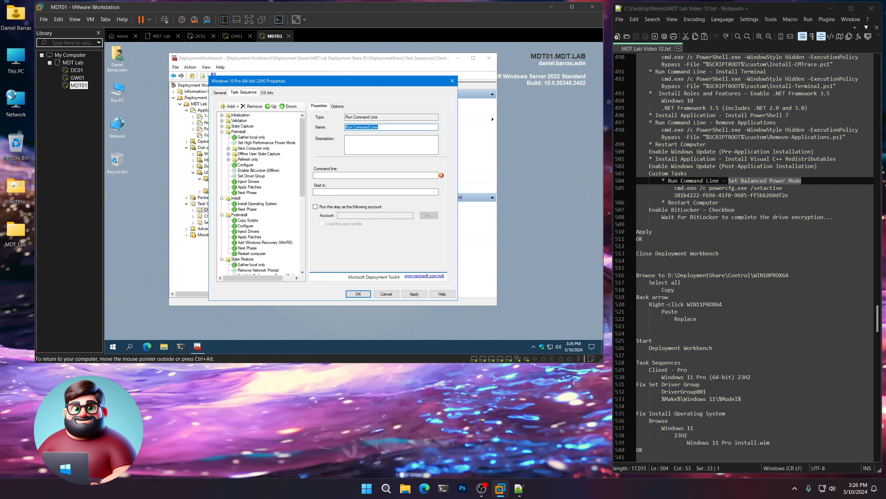
pyautogui.hotkey('ctrl', 'v')
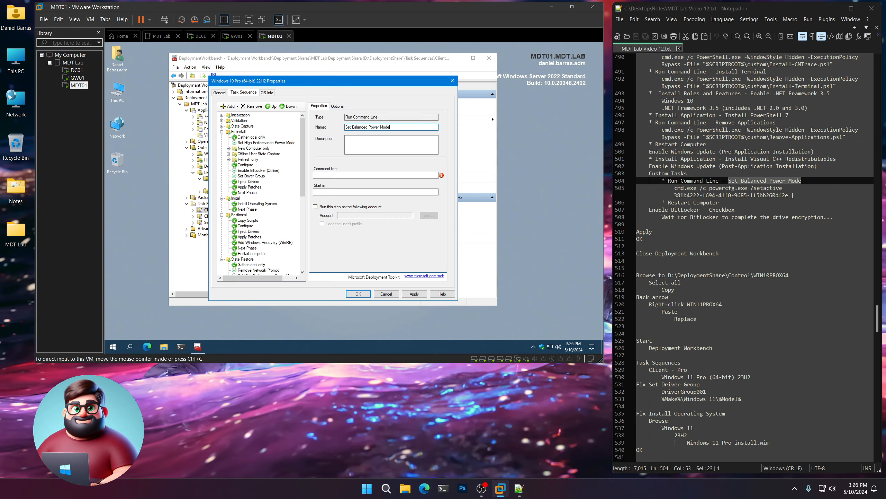
# - Set the step's command line to cmd.exe /c powercfg.exe /setactive 381b4222-f694-41f0-9685-ff5bb260df2e and apply the changes
pyautogui.moveTo(792, 196); pyautogui.dragTo(674, 188)
pyautogui.rightClick(689, 194)
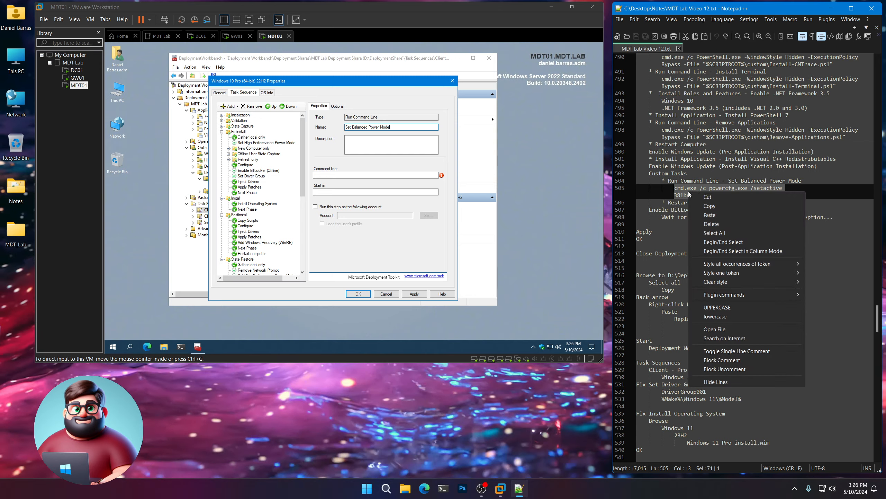
pyautogui.click(709, 205)
pyautogui.click(356, 175)
pyautogui.hotkey('ctrl', 'v')
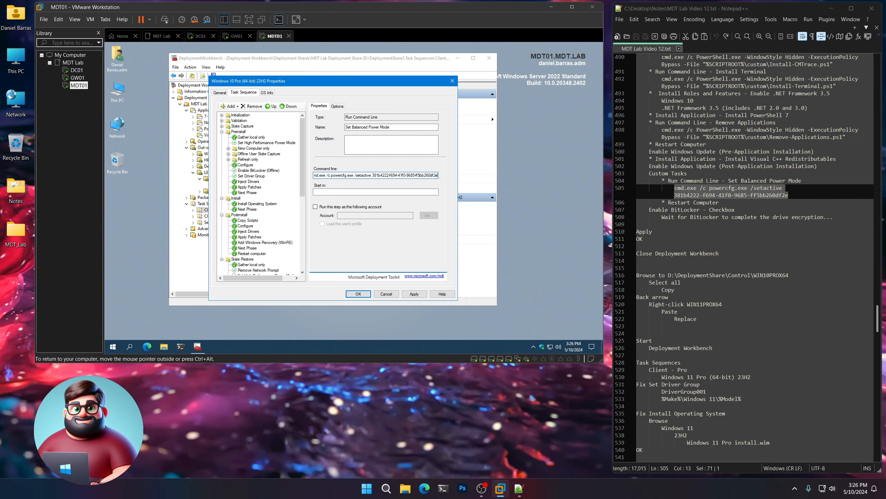
pyautogui.click(337, 107)
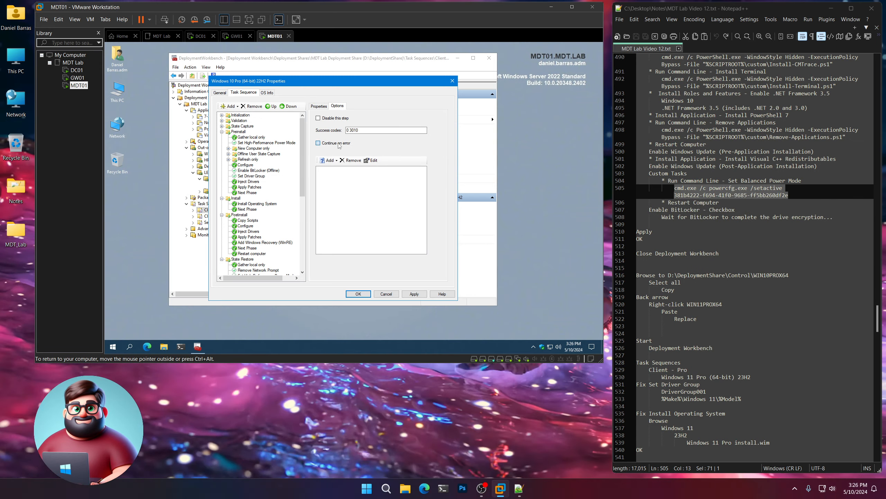
pyautogui.click(319, 106)
pyautogui.click(414, 294)
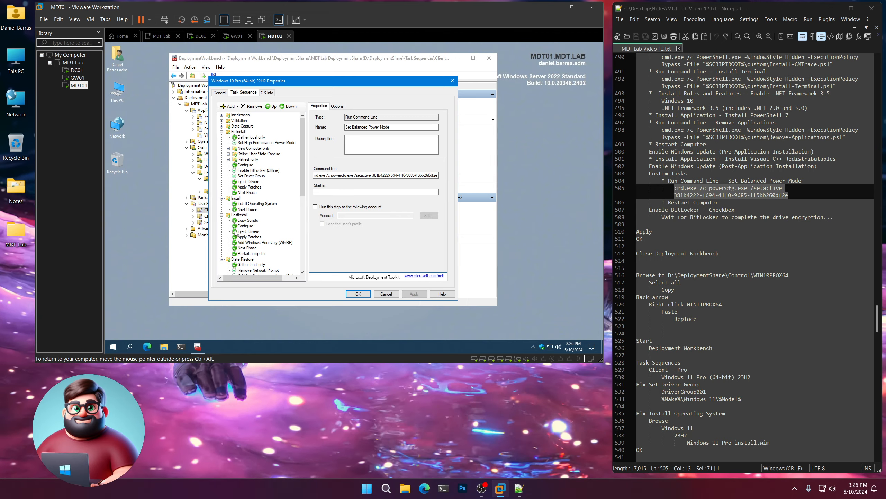
# - Add a Restart computer step after Set Balanced Power Mode in the Custom Tasks group
pyautogui.scroll(-9, 258, 227)
pyautogui.click(249, 238)
pyautogui.click(254, 243)
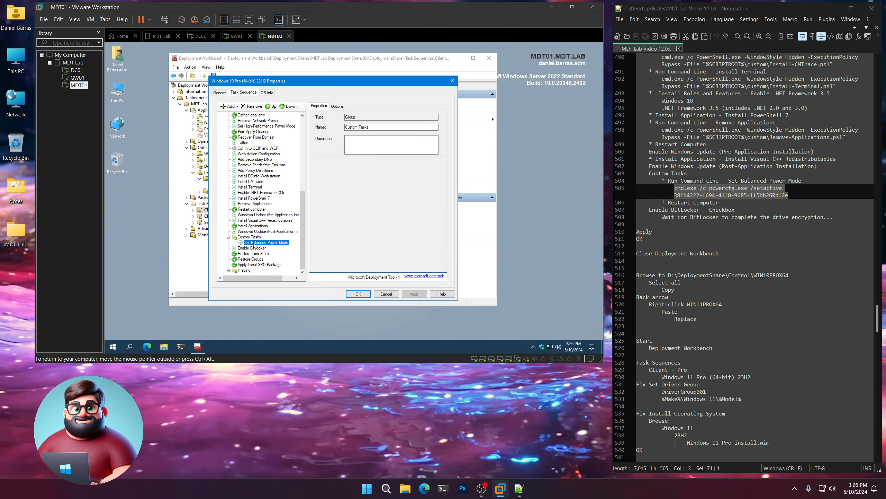
pyautogui.click(233, 107)
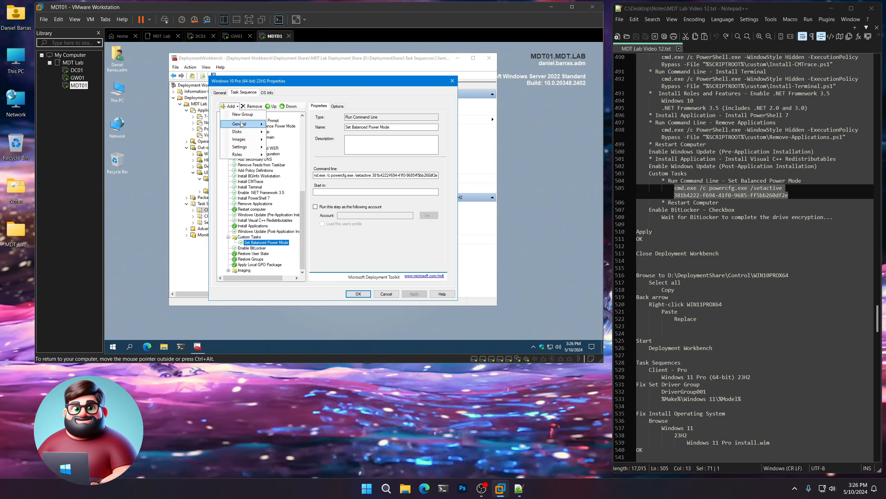
pyautogui.moveTo(241, 125)
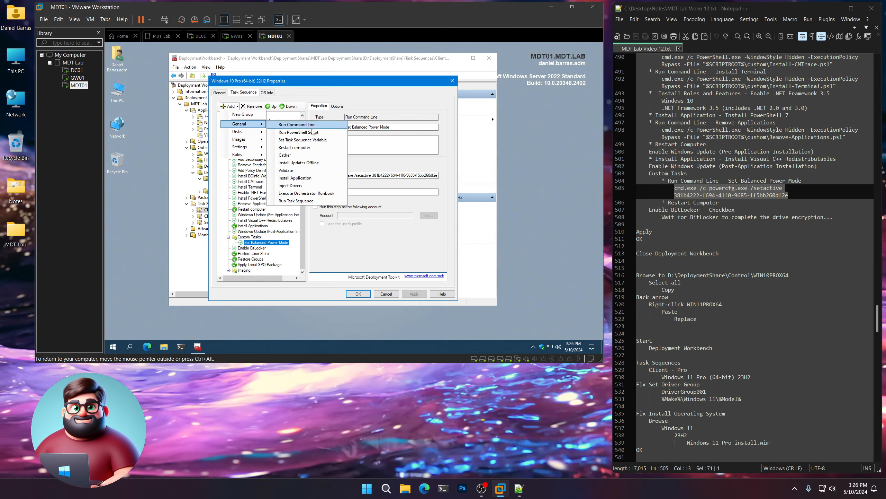
pyautogui.click(295, 147)
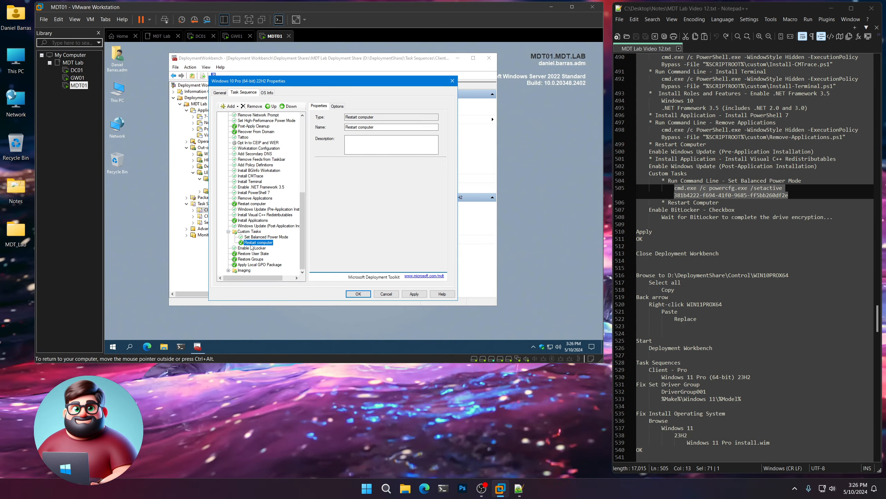
# - Make the Enable BitLocker step wait for drive encryption to complete, and save the task sequence properties
pyautogui.click(252, 248)
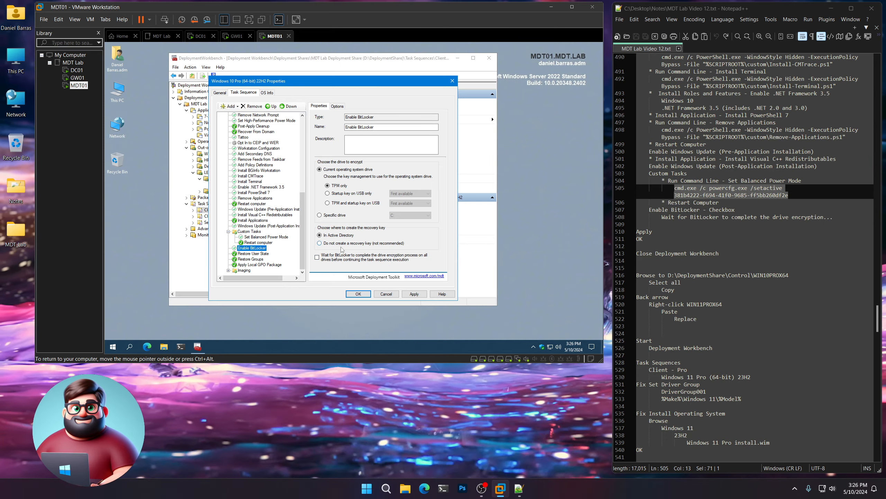
pyautogui.click(335, 258)
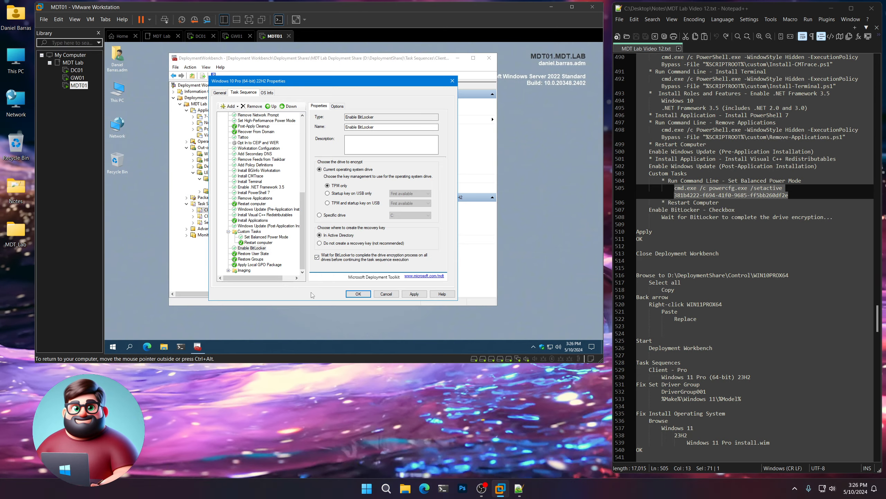
pyautogui.click(414, 294)
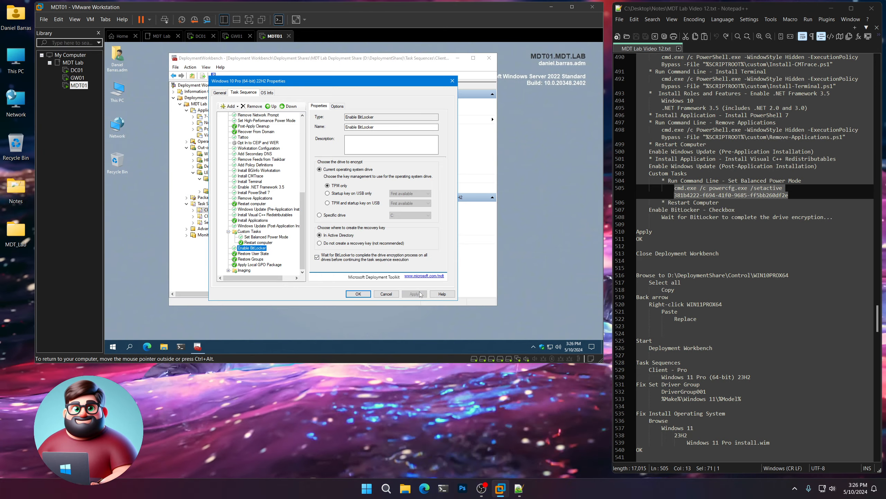
pyautogui.click(361, 295)
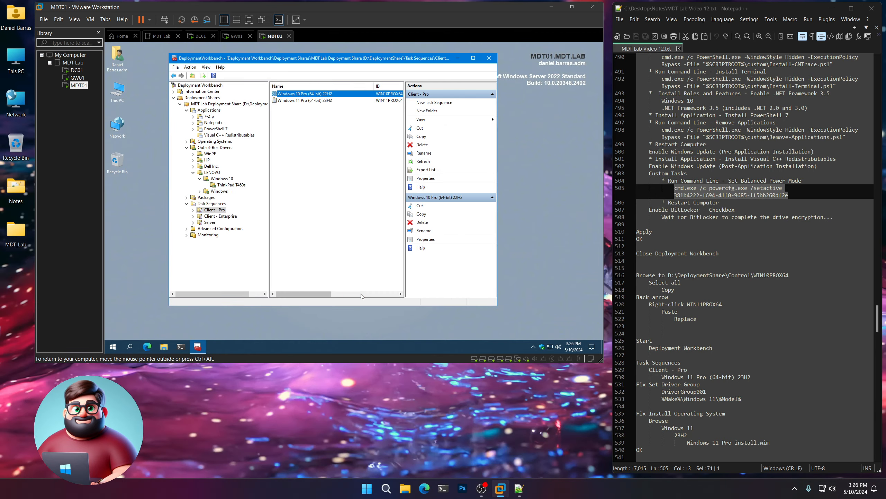
# - Close Deployment Workbench and open the folder D:\DeploymentShare\Control\WIN10PROX64, copying its path from the notes
pyautogui.click(488, 58)
pyautogui.scroll(-7, 775, 204)
pyautogui.moveTo(790, 122); pyautogui.dragTo(668, 122)
pyautogui.rightClick(679, 121)
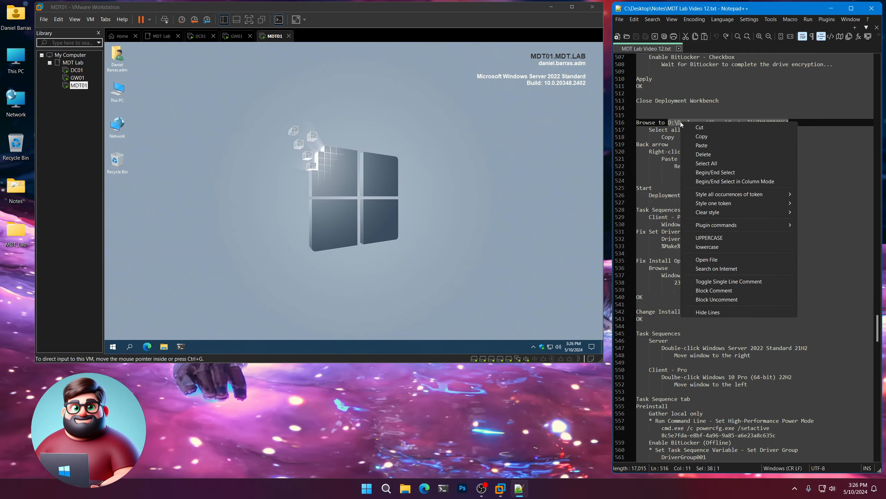
pyautogui.click(701, 137)
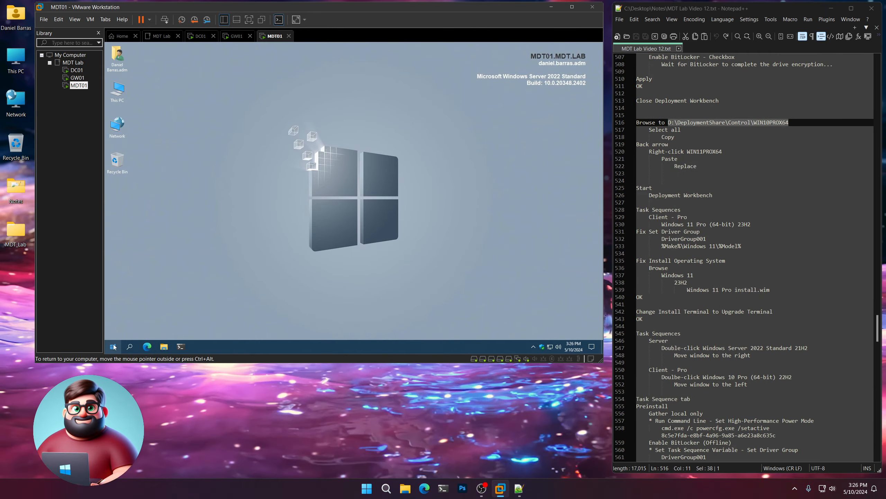
pyautogui.rightClick(113, 346)
pyautogui.click(140, 314)
pyautogui.hotkey('ctrl', 'v')
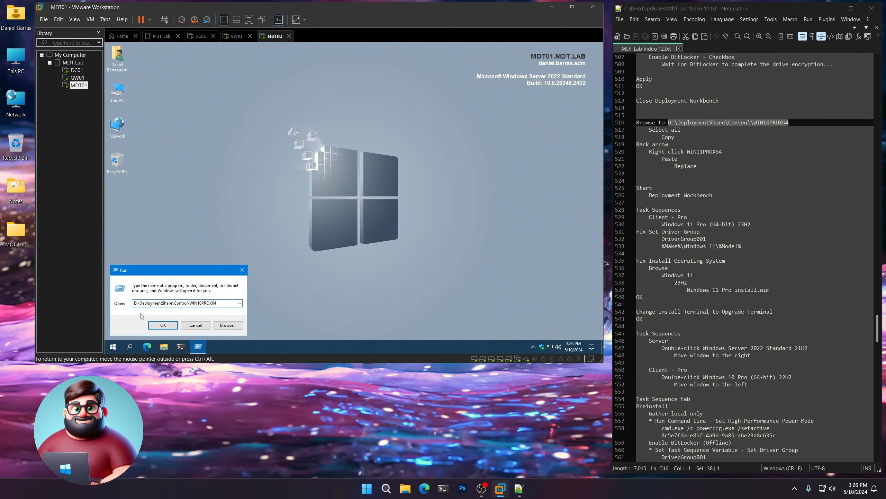
pyautogui.press('Return')
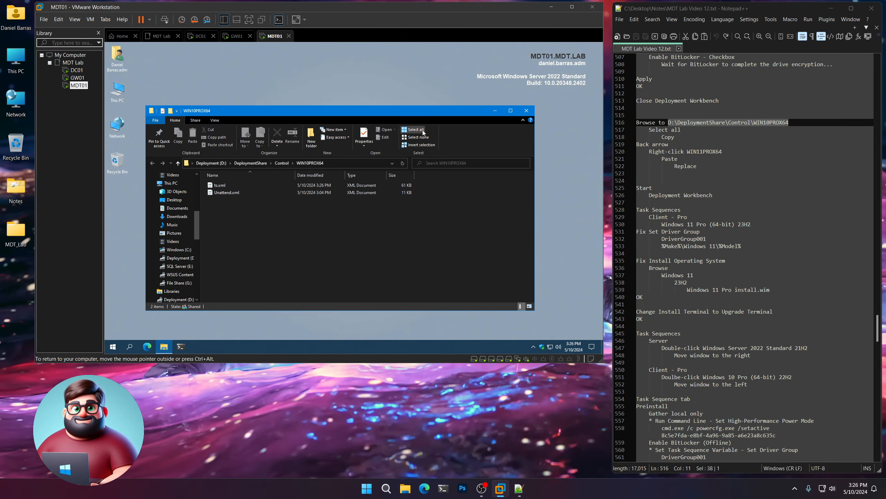
# - Copy all files from WIN10PROX64 into the WIN11PROX64 folder, replacing the existing ones, and close the file window
pyautogui.click(422, 130)
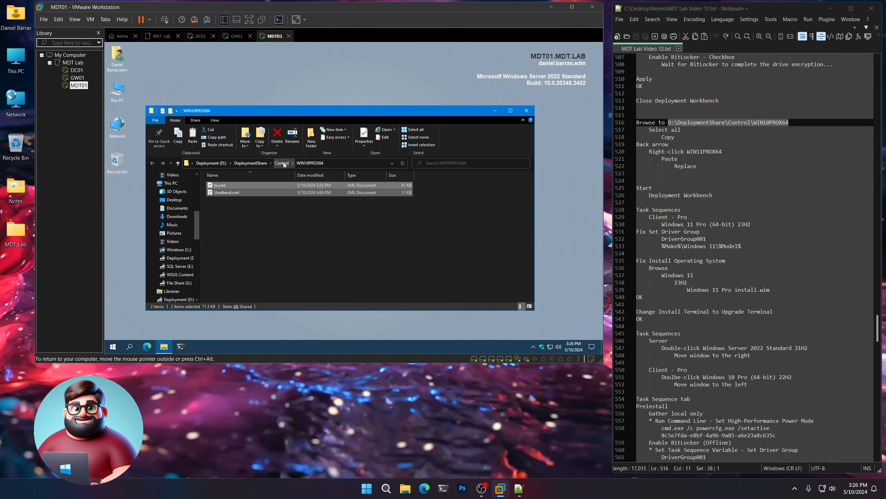
pyautogui.click(283, 164)
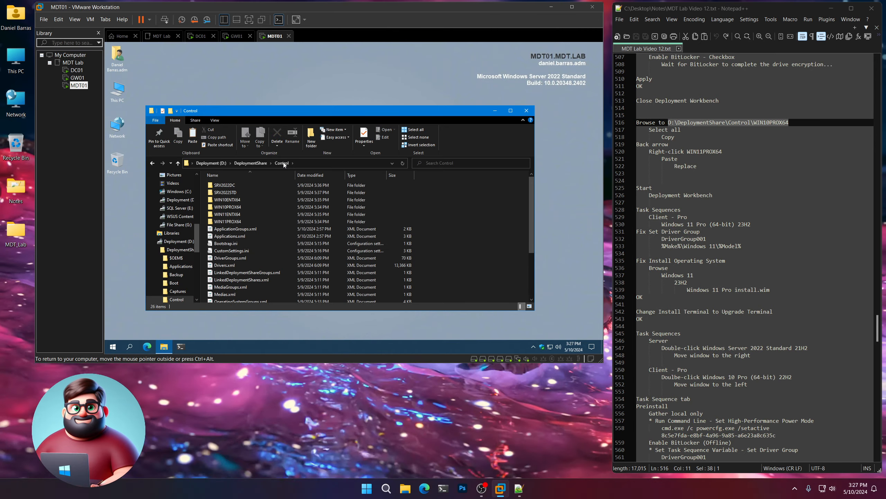
pyautogui.moveTo(688, 152); pyautogui.dragTo(725, 152)
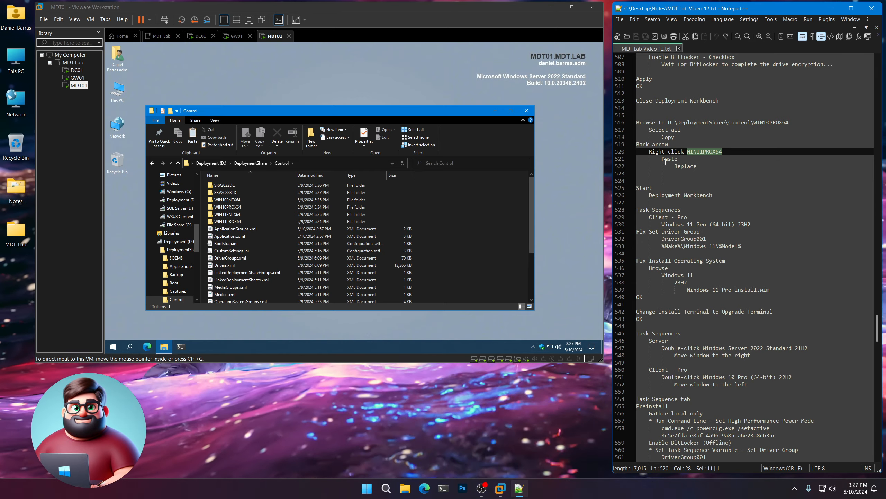
pyautogui.click(229, 222)
pyautogui.rightClick(228, 221)
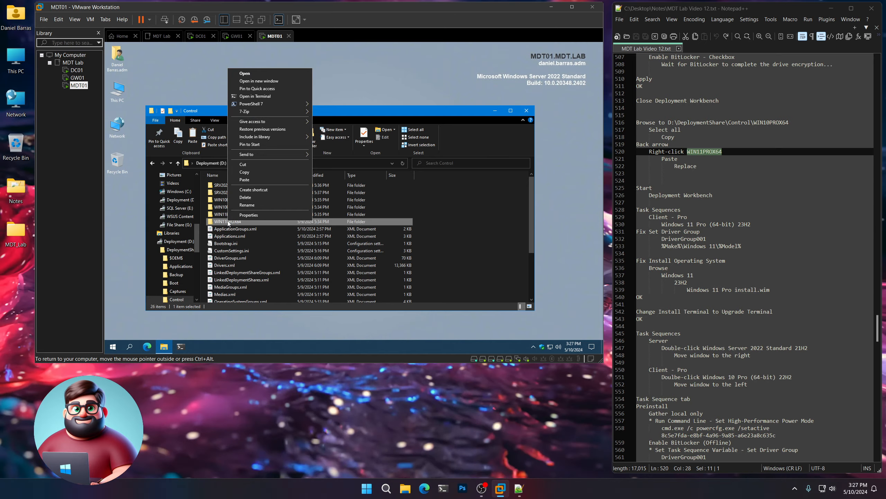
pyautogui.click(244, 180)
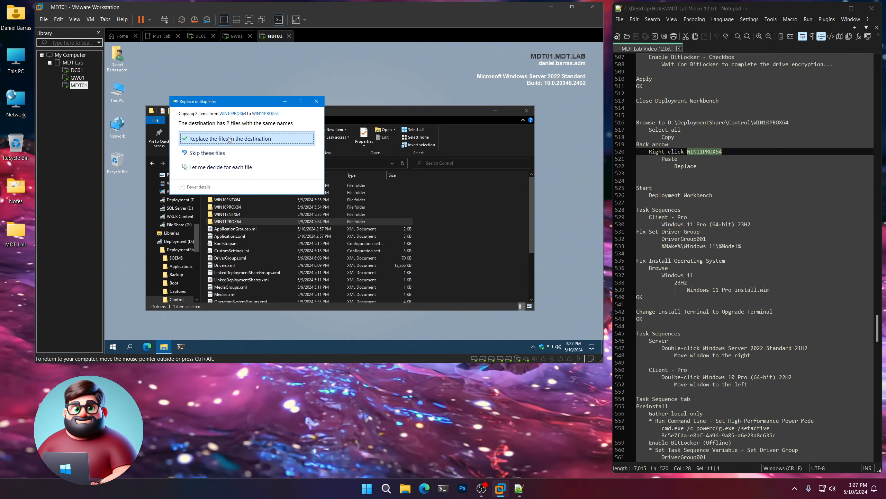
pyautogui.click(229, 137)
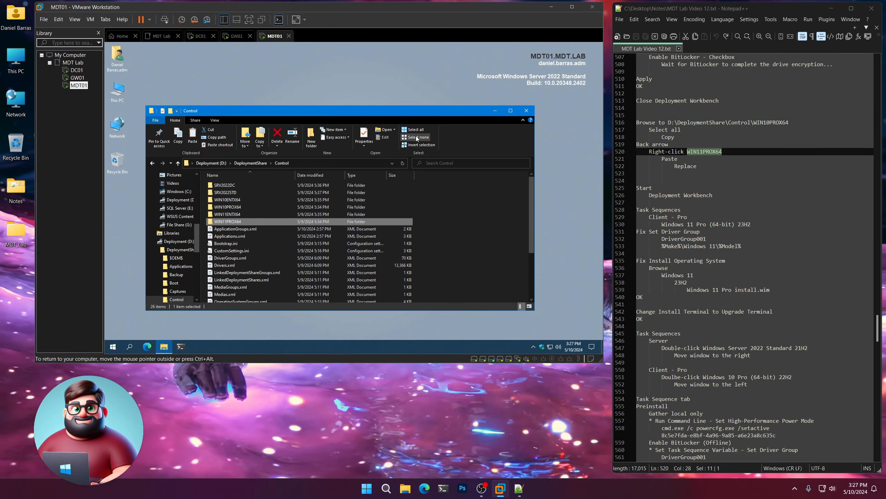
pyautogui.click(526, 111)
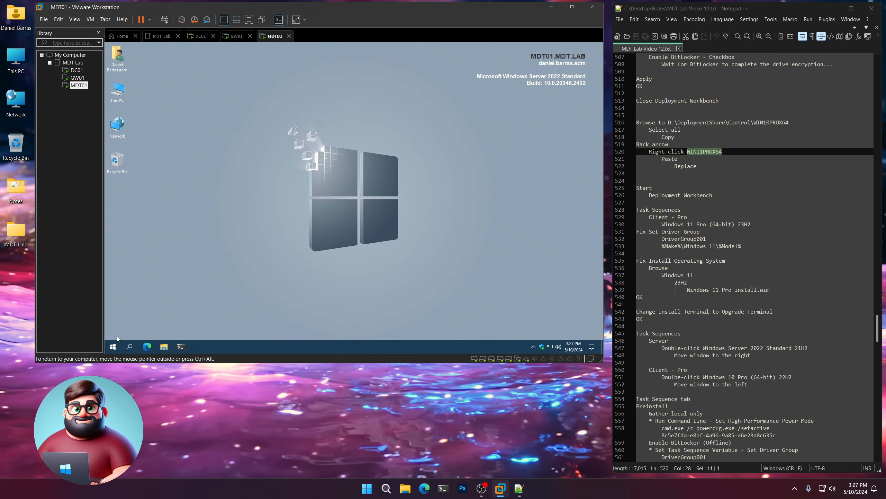
# - Reopen Deployment Workbench and display the step list of the Windows 11 Pro (64-bit) 23H2 task sequence
pyautogui.press('super')
pyautogui.click(307, 319)
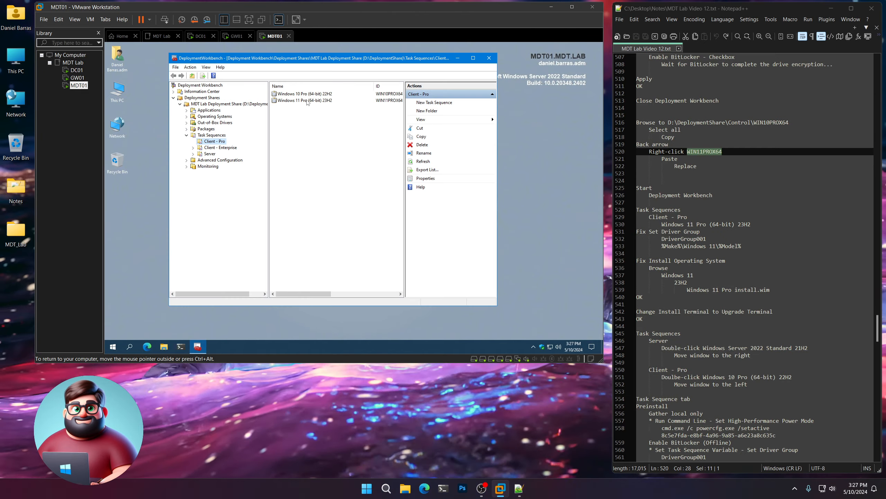
pyautogui.doubleClick(308, 100)
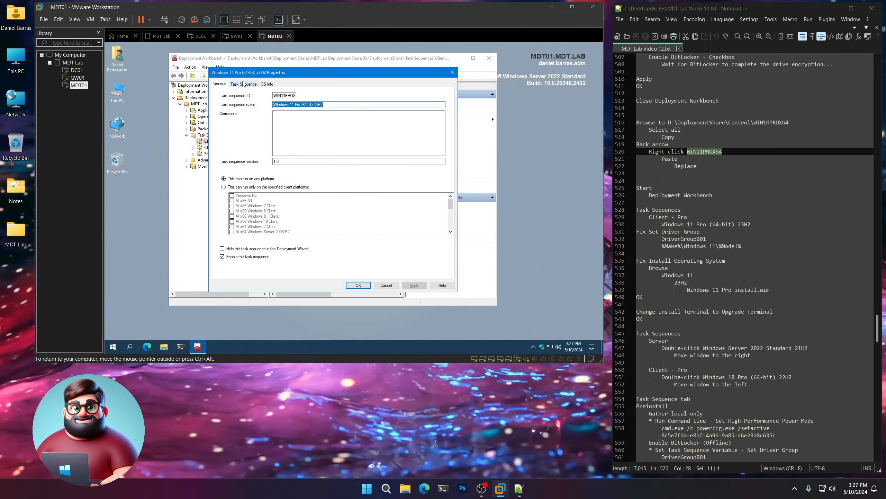
pyautogui.click(243, 84)
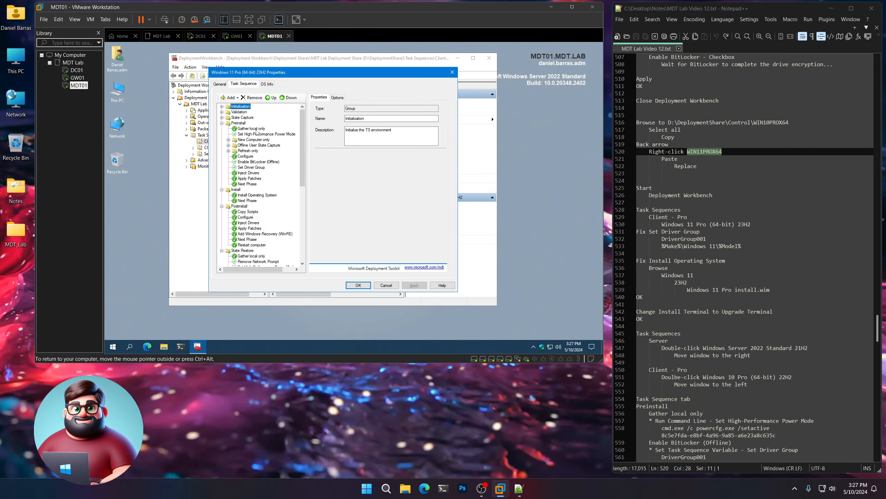
pyautogui.scroll(-10, 296, 222)
pyautogui.scroll(10, 296, 222)
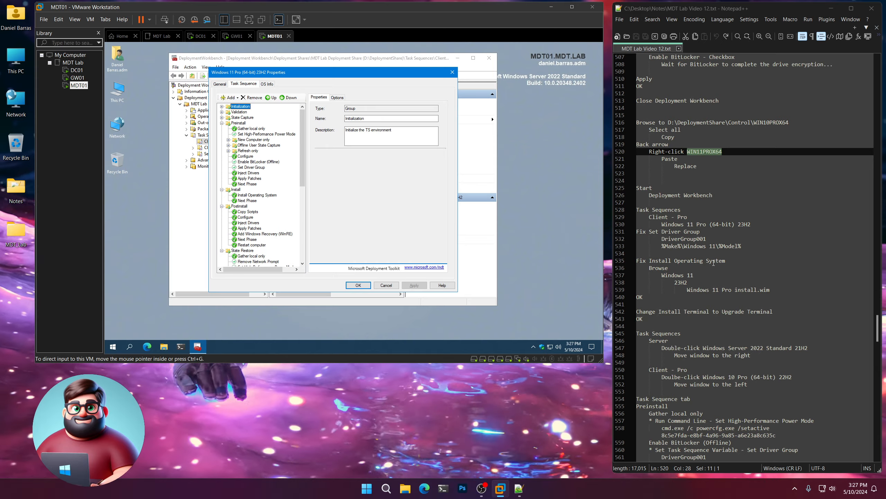
# - Set the DriverGroup001 value in the Set Driver Group step to %Make%\Windows 11\%Model%, following the notes
pyautogui.moveTo(742, 246); pyautogui.dragTo(627, 211)
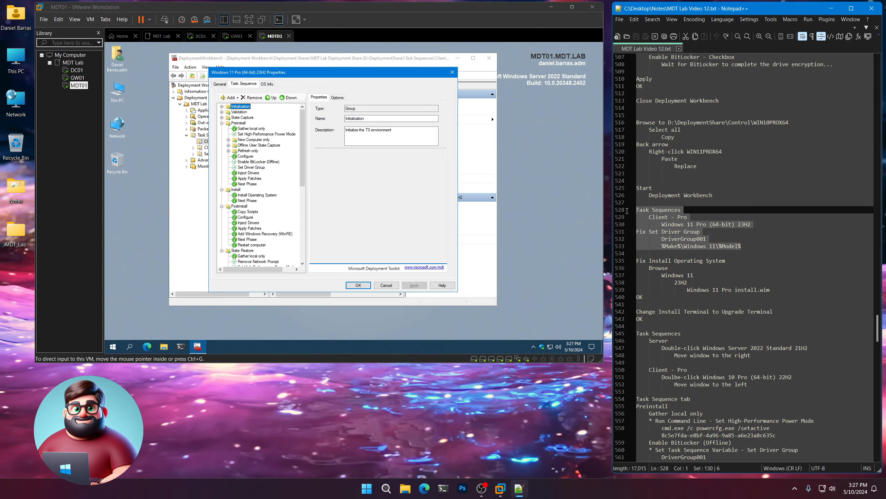
pyautogui.click(686, 238)
pyautogui.moveTo(739, 244); pyautogui.dragTo(635, 232)
pyautogui.click(395, 203)
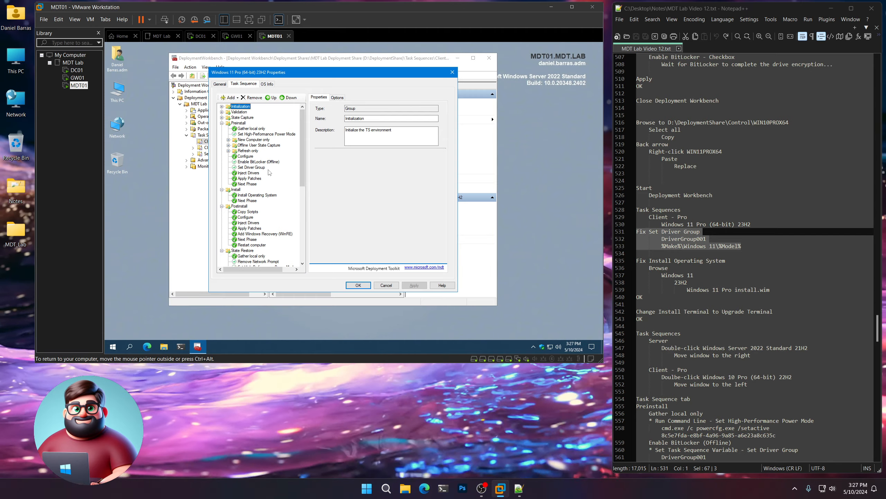
pyautogui.click(258, 168)
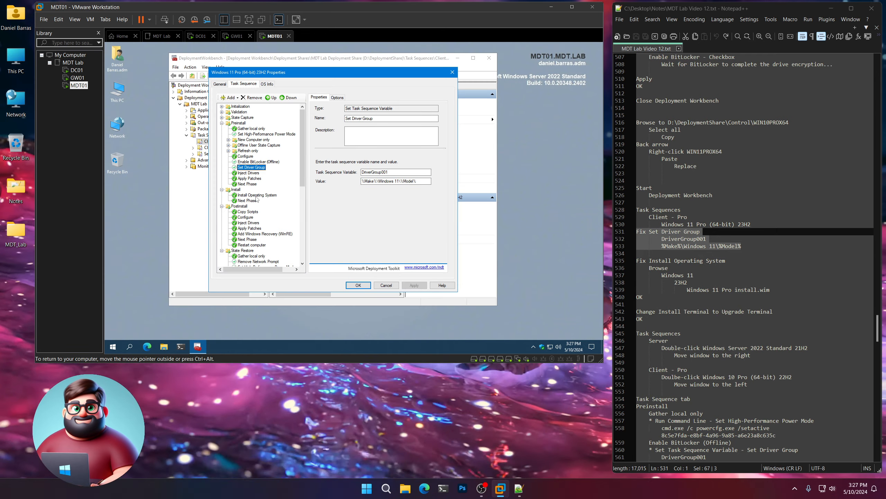
# - Change the Install Operating System step's image to Windows 11 Pro install.wim from Windows 11\23H2 and save the task sequence
pyautogui.click(257, 196)
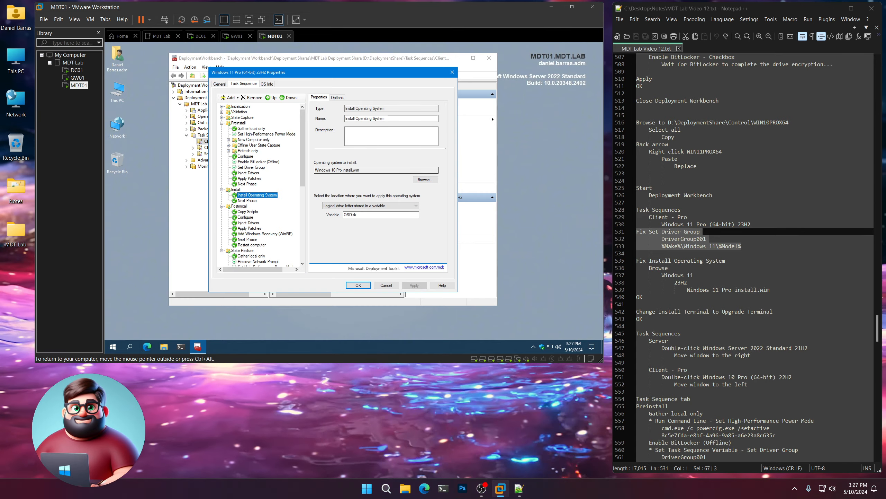
pyautogui.click(425, 180)
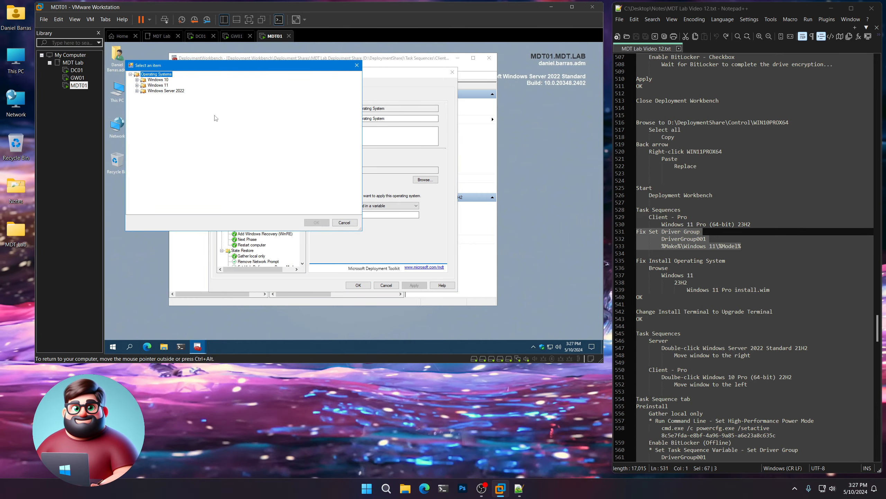
pyautogui.click(137, 86)
pyautogui.click(143, 91)
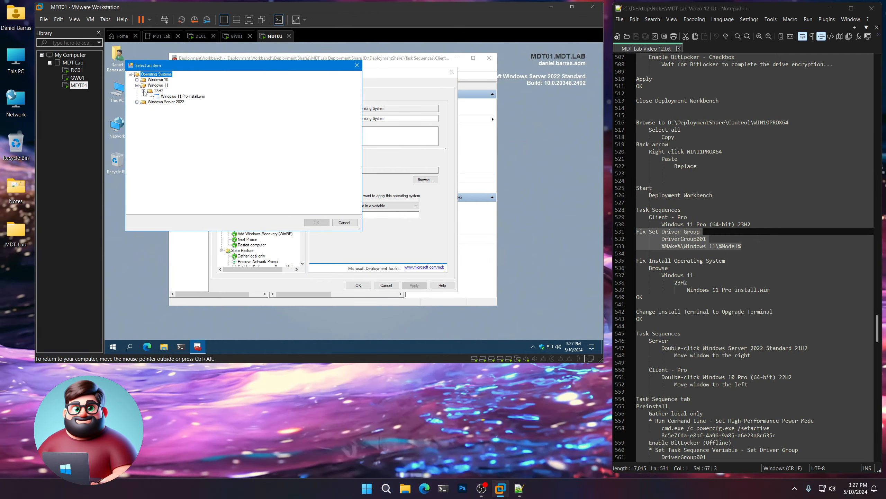
pyautogui.click(177, 97)
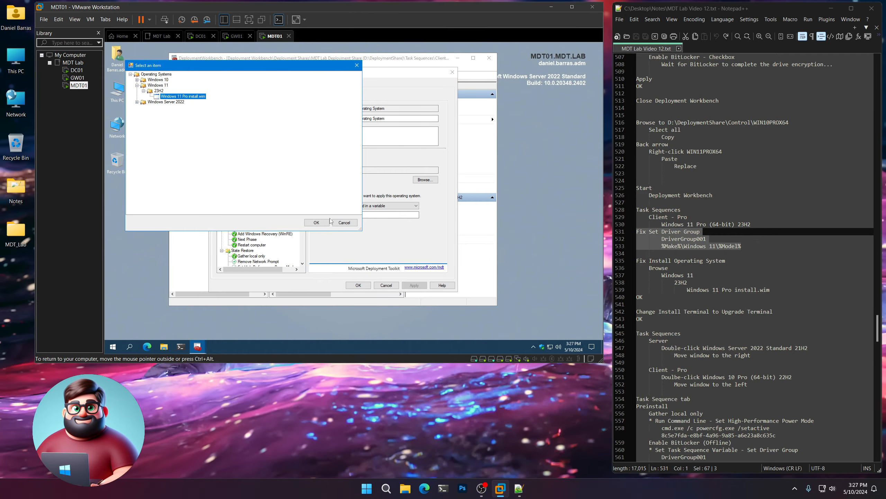
pyautogui.click(318, 222)
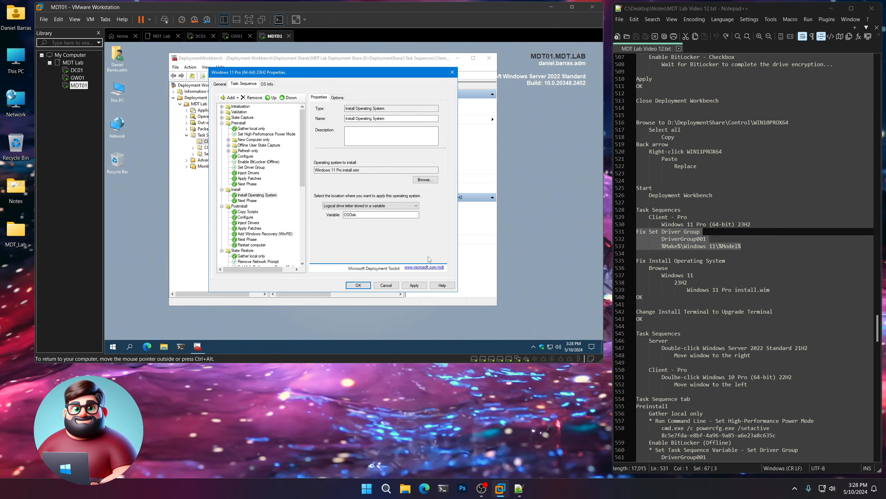
pyautogui.click(358, 285)
# - Rename the Install Terminal step of the Windows 11 Pro (64-bit) 23H2 task sequence to Upgrade Terminal and save the changes
pyautogui.scroll(-4, 687, 276)
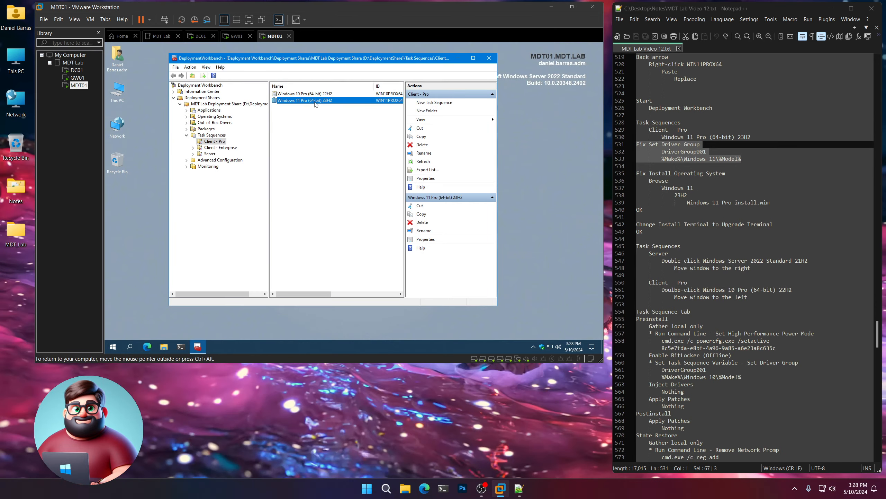
pyautogui.doubleClick(316, 100)
pyautogui.click(236, 83)
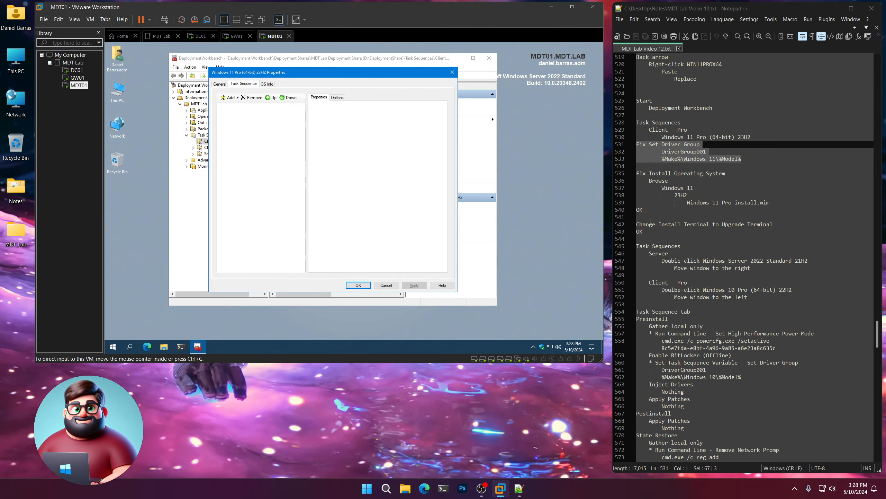
pyautogui.moveTo(643, 232); pyautogui.dragTo(624, 225)
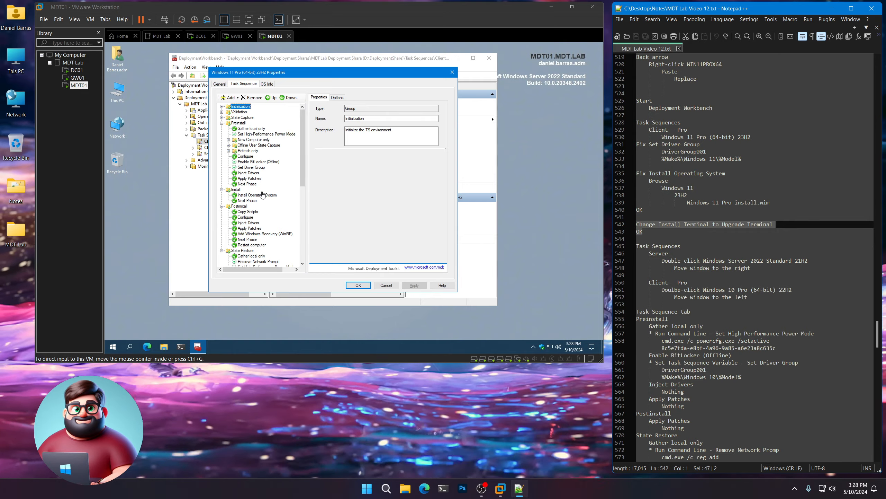
pyautogui.moveTo(303, 173); pyautogui.dragTo(304, 249)
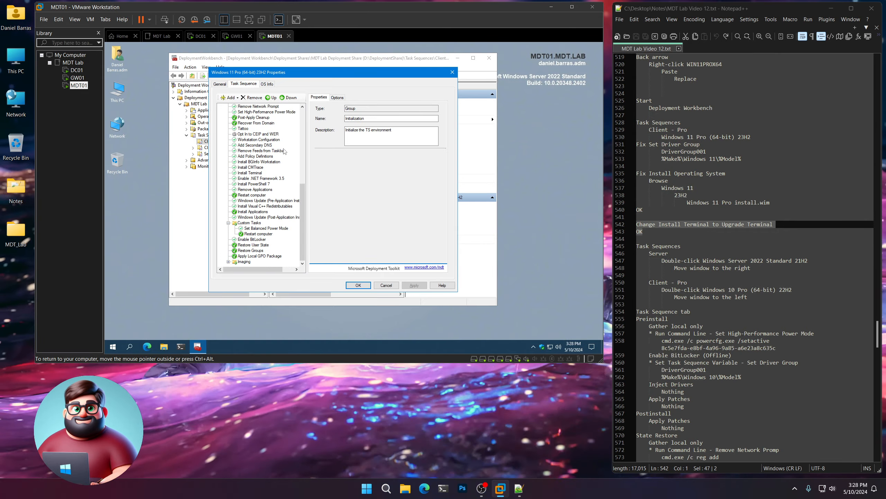
pyautogui.click(257, 174)
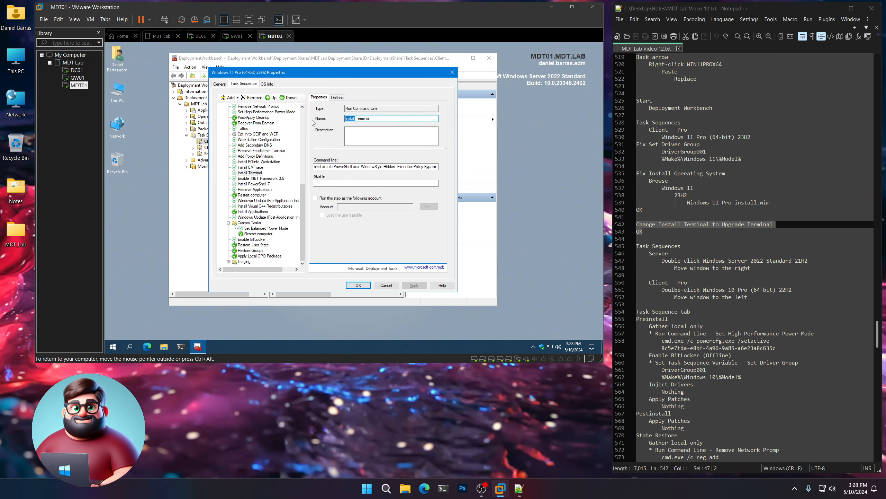
pyautogui.write('Upgrade')
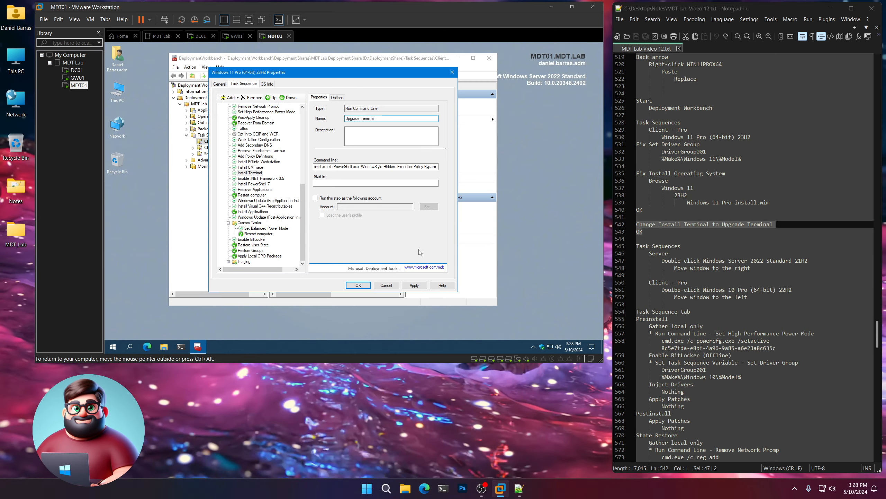
pyautogui.click(414, 285)
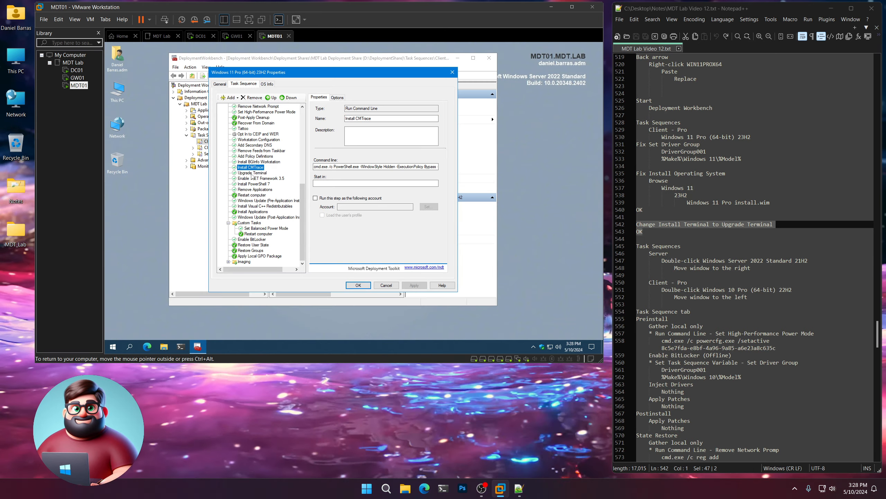
pyautogui.click(359, 285)
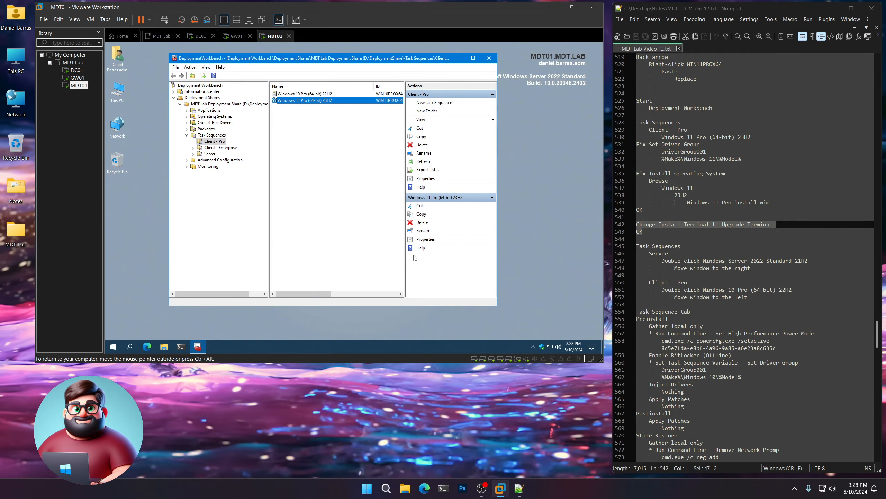
# - Open the properties of the Windows Server 2022 Standard 21H2 task sequence in the Server folder and move the window aside
pyautogui.scroll(-5, 694, 191)
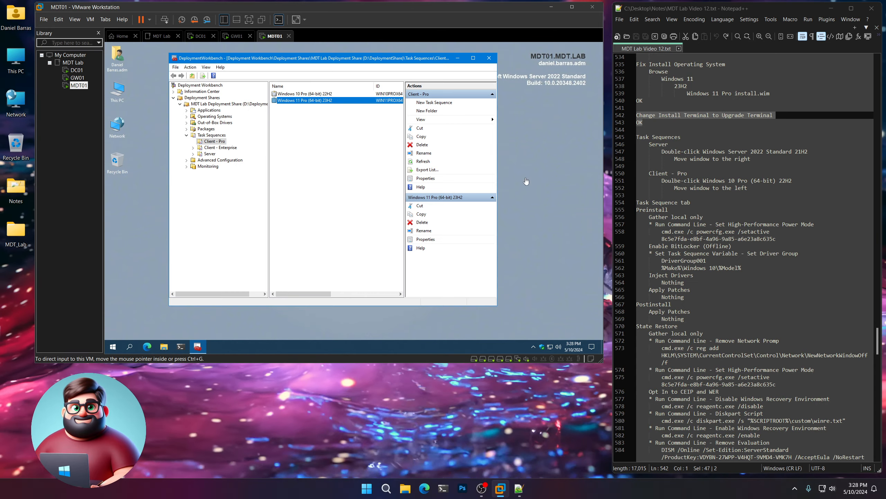
pyautogui.click(210, 154)
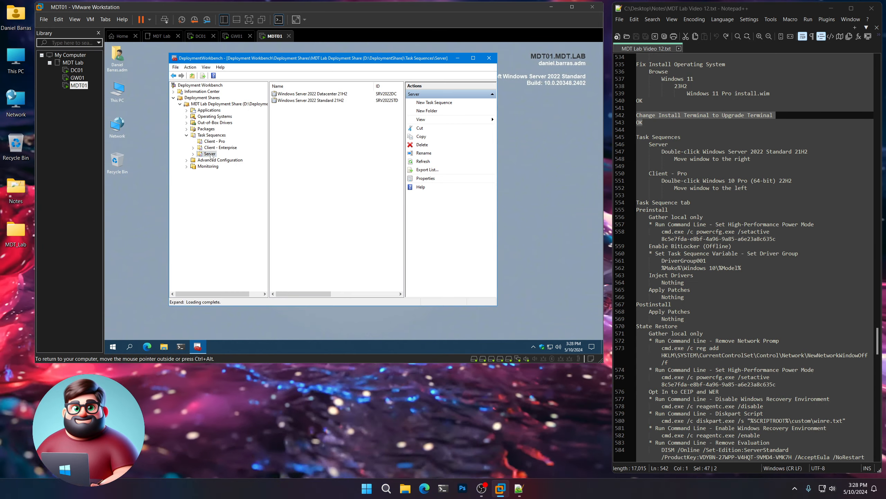
pyautogui.doubleClick(326, 101)
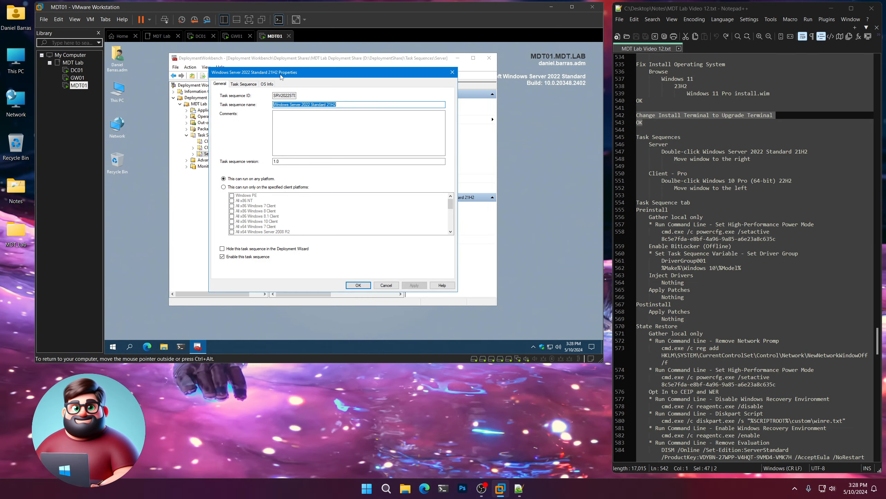
pyautogui.moveTo(281, 76); pyautogui.dragTo(424, 118)
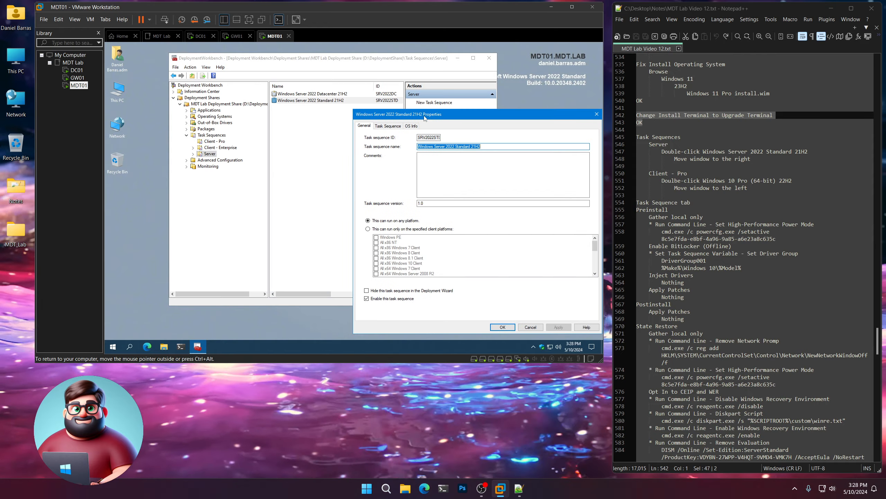
# - Open the Windows 10 Pro (64-bit) 22H2 properties from Client - Pro, place them beside the server properties and minimize the Deployment Workbench
pyautogui.click(215, 141)
pyautogui.doubleClick(311, 94)
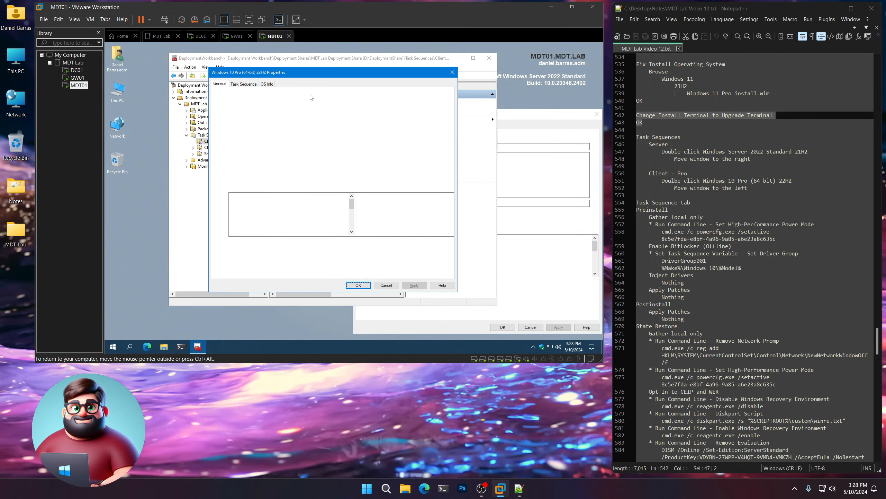
pyautogui.moveTo(368, 75); pyautogui.dragTo(263, 117)
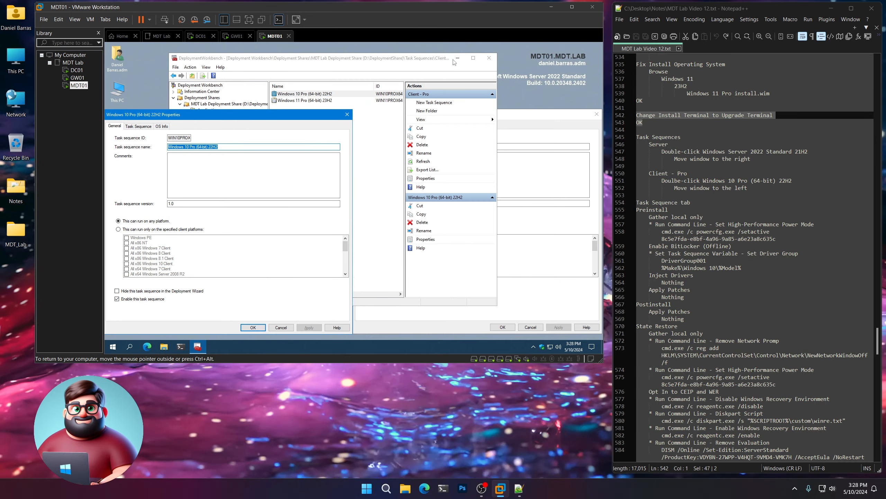
pyautogui.click(454, 61)
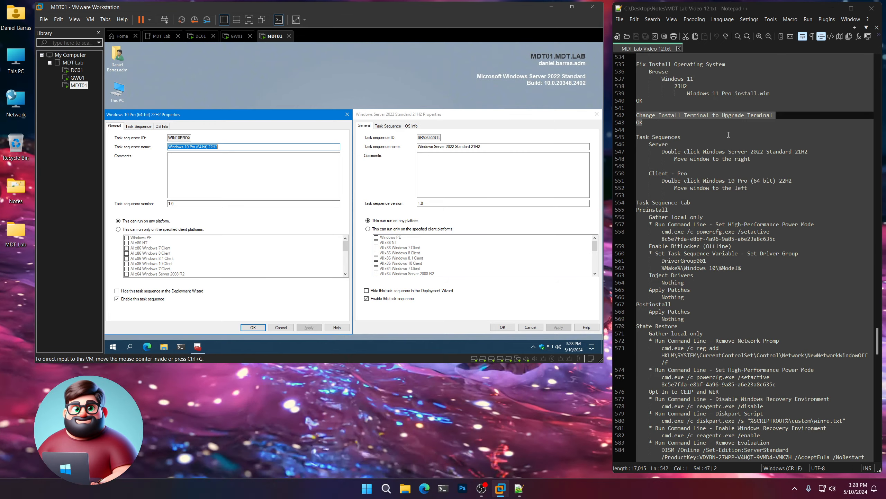
# - Display the task sequence steps in both the Windows Server 2022 Standard and Windows 10 Pro properties windows
pyautogui.scroll(-5, 728, 134)
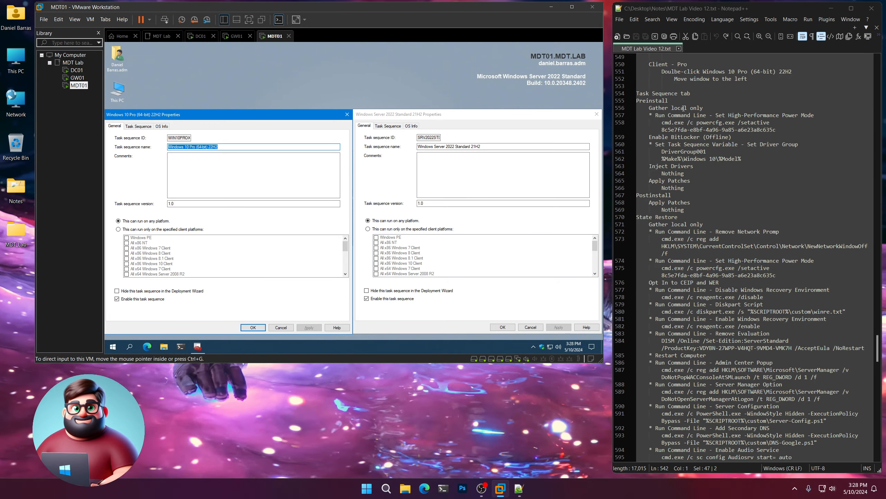
pyautogui.click(388, 126)
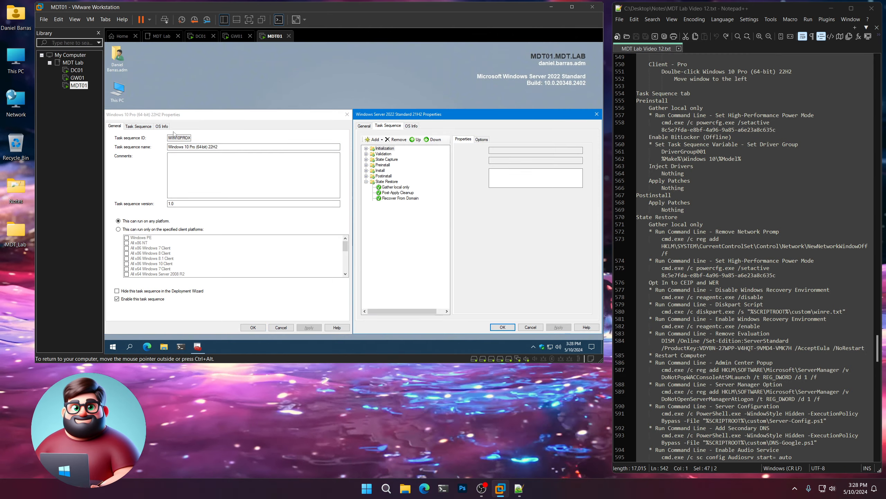
pyautogui.click(138, 126)
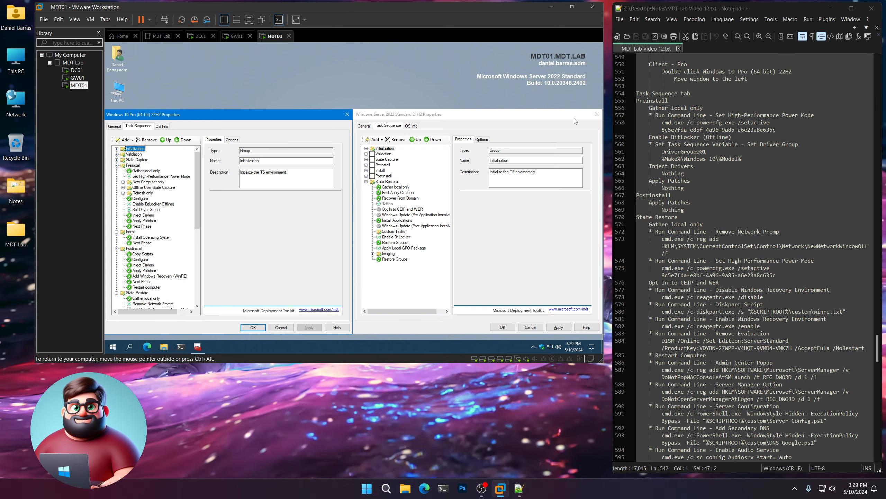
# - Close and reopen the Windows Server 2022 Standard 21H2 properties, place them beside the Windows 10 Pro window and show the task sequence
pyautogui.click(596, 115)
pyautogui.click(197, 345)
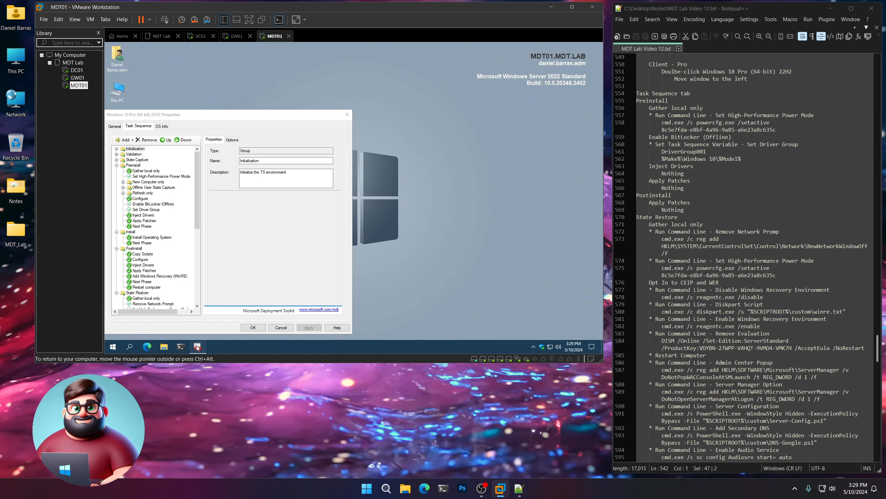
pyautogui.click(210, 154)
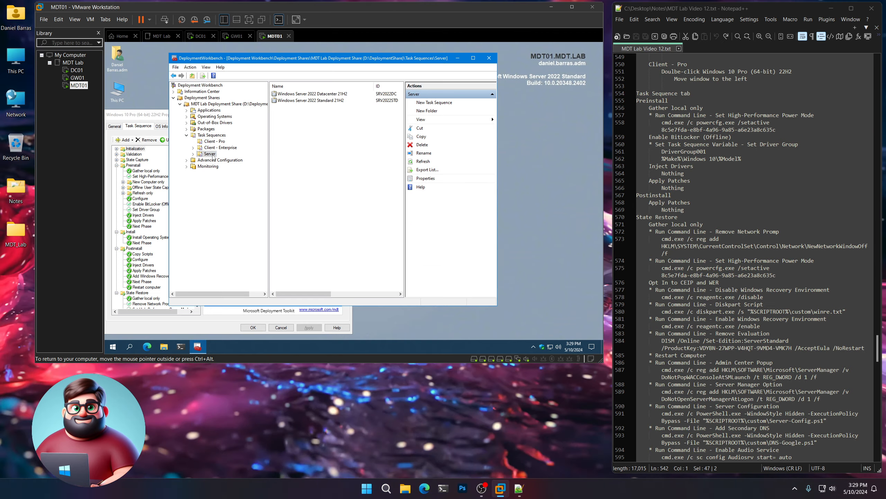
pyautogui.doubleClick(321, 99)
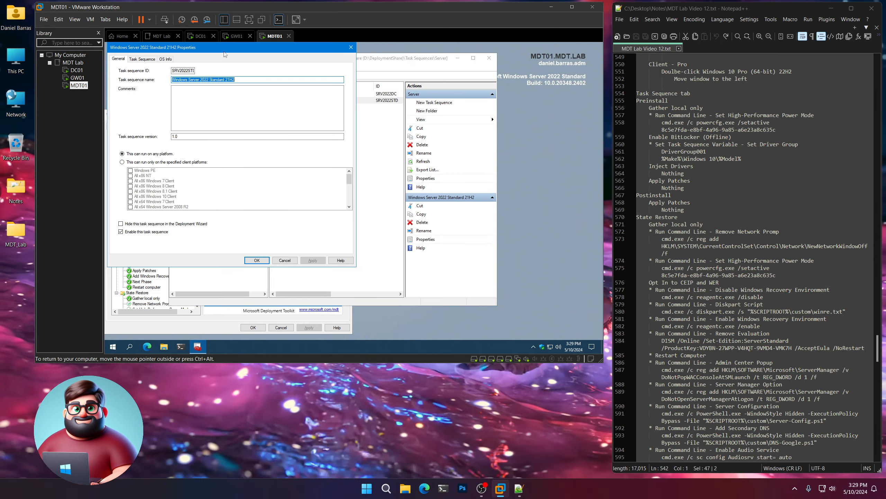
pyautogui.moveTo(221, 48); pyautogui.dragTo(467, 115)
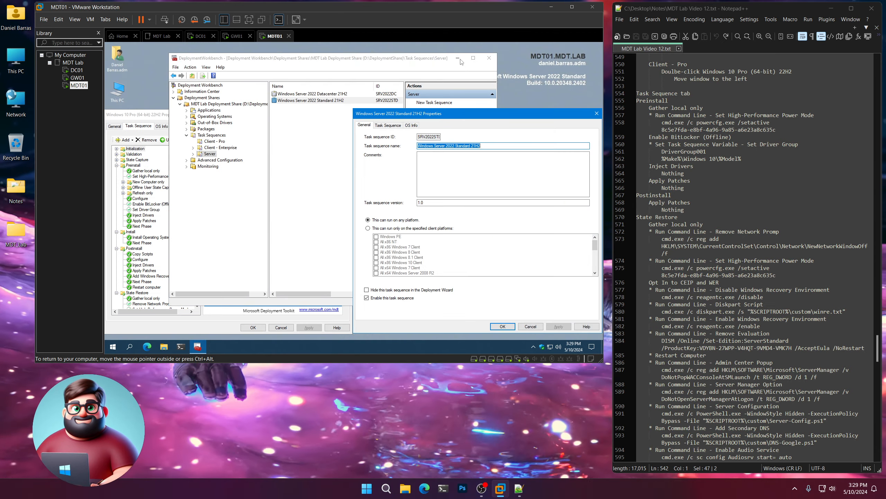
pyautogui.click(391, 125)
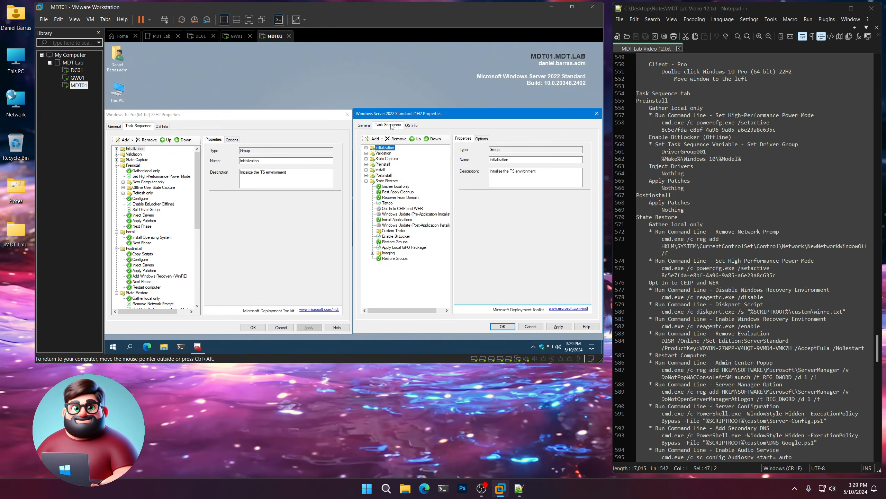
# - Expand the Preinstall, Install and Postinstall groups in the Windows Server 2022 Standard task sequence
pyautogui.click(366, 164)
pyautogui.click(366, 214)
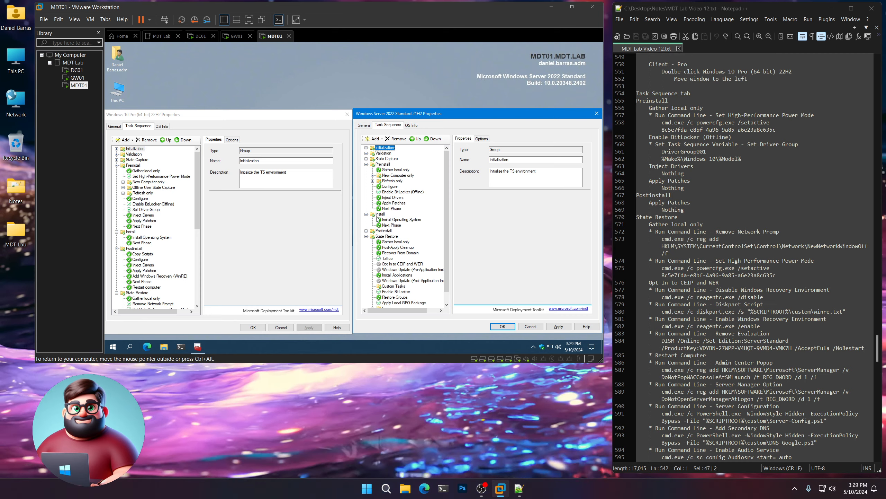
pyautogui.click(366, 231)
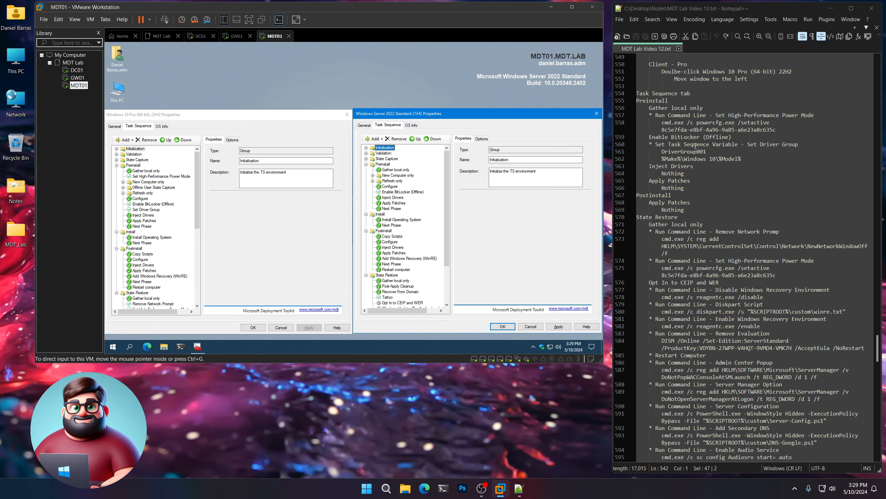
# - Copy the Set High-Performance Power Mode step from the Windows 10 Pro sequence to after Gather local only in the server sequence's Preinstall group
pyautogui.click(160, 176)
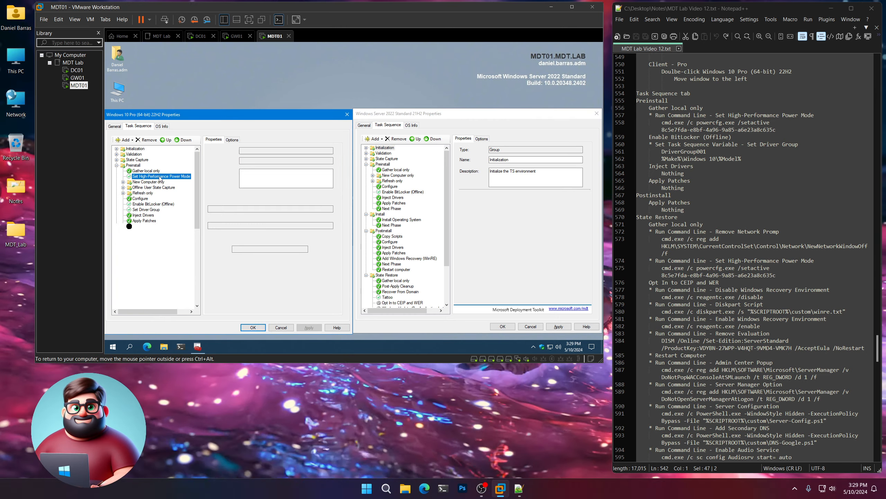
pyautogui.rightClick(161, 177)
pyautogui.click(170, 180)
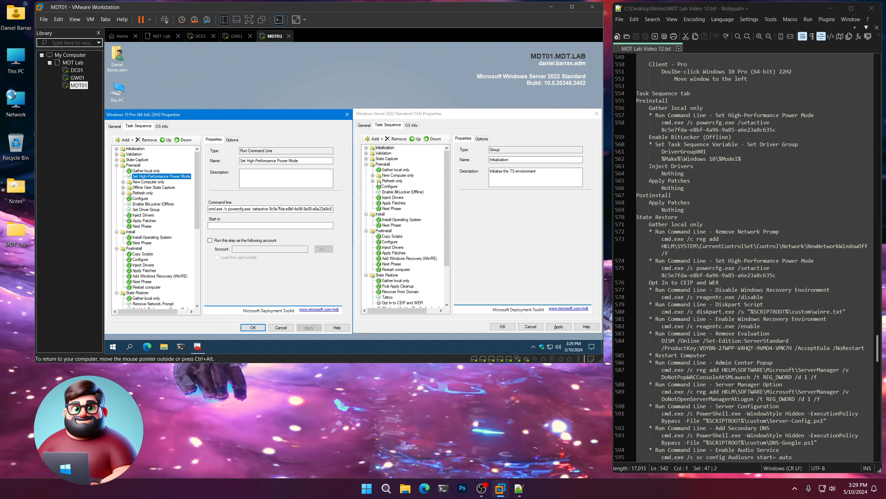
pyautogui.click(394, 171)
pyautogui.rightClick(394, 171)
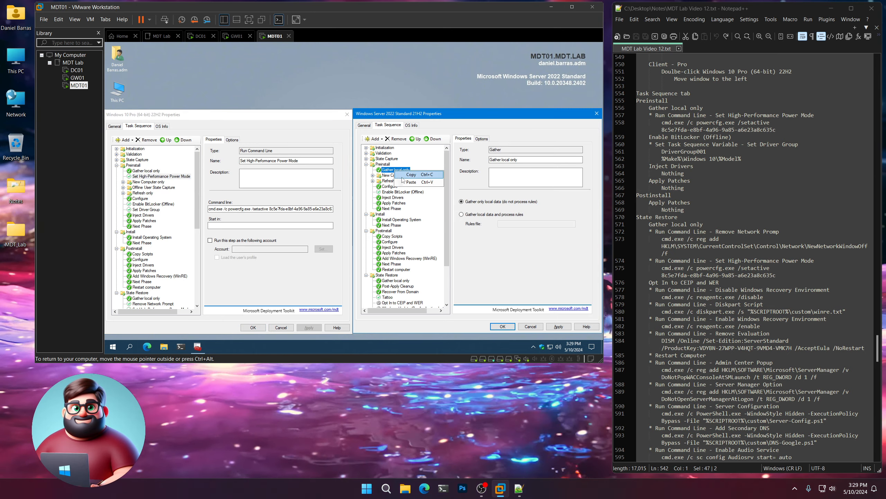
pyautogui.click(411, 181)
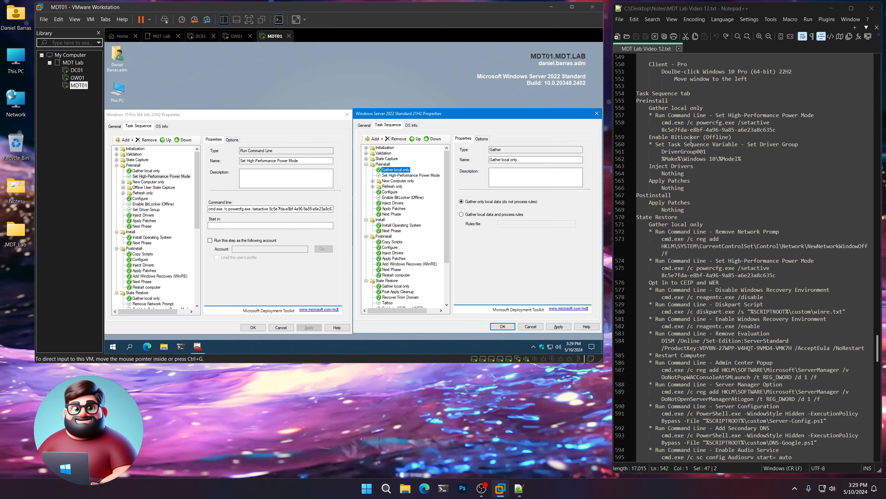
# - Copy the Set Driver Group step from the Windows 10 Pro sequence to after Enable BitLocker (Offline) in the server sequence
pyautogui.click(397, 198)
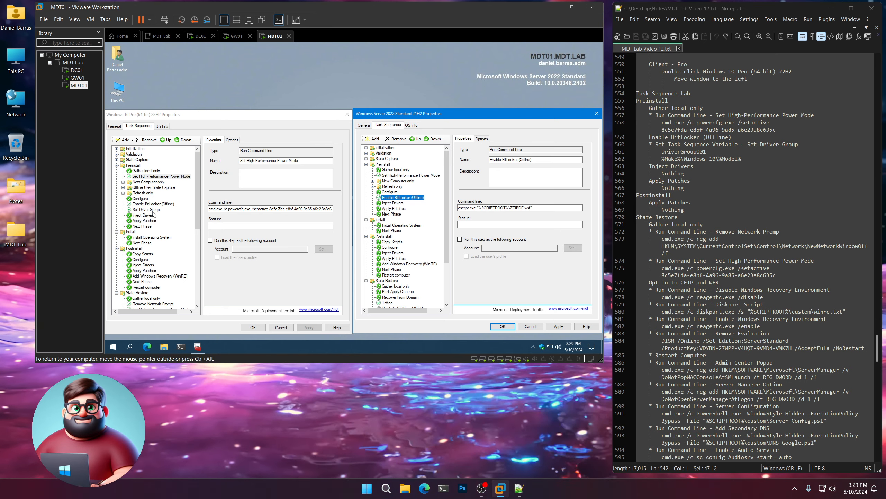
pyautogui.click(146, 209)
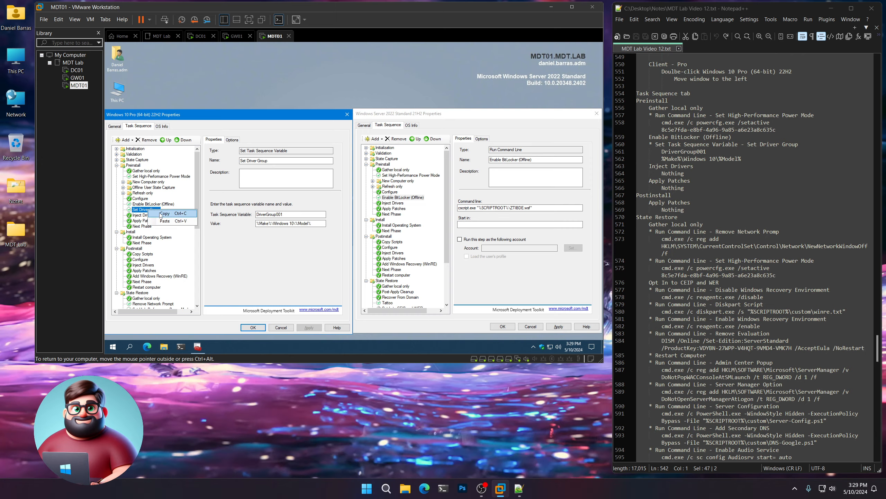
pyautogui.click(163, 213)
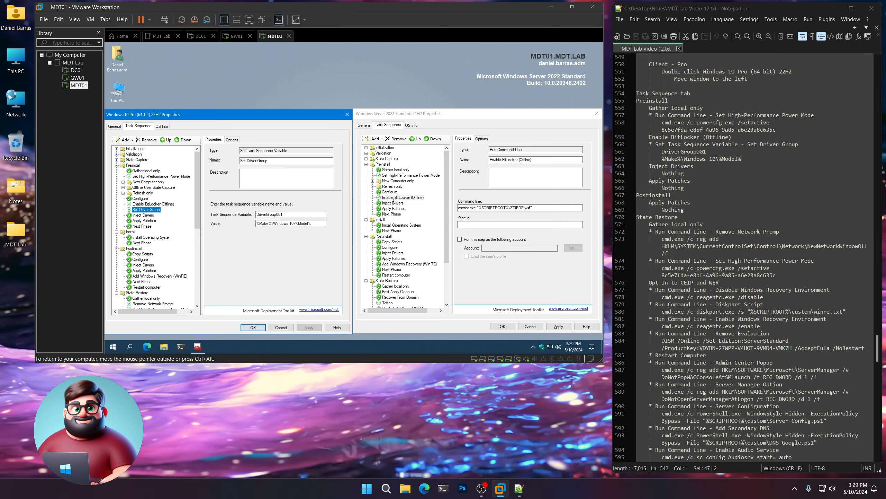
pyautogui.click(396, 198)
pyautogui.rightClick(395, 198)
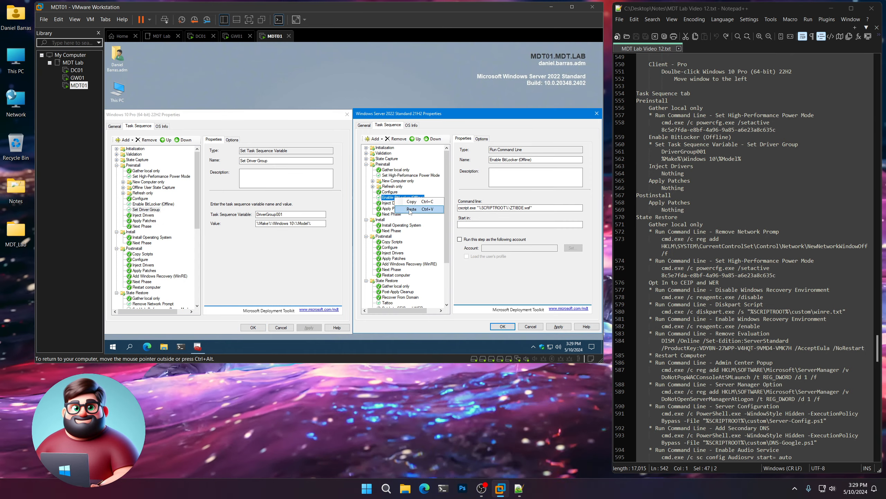
pyautogui.click(410, 211)
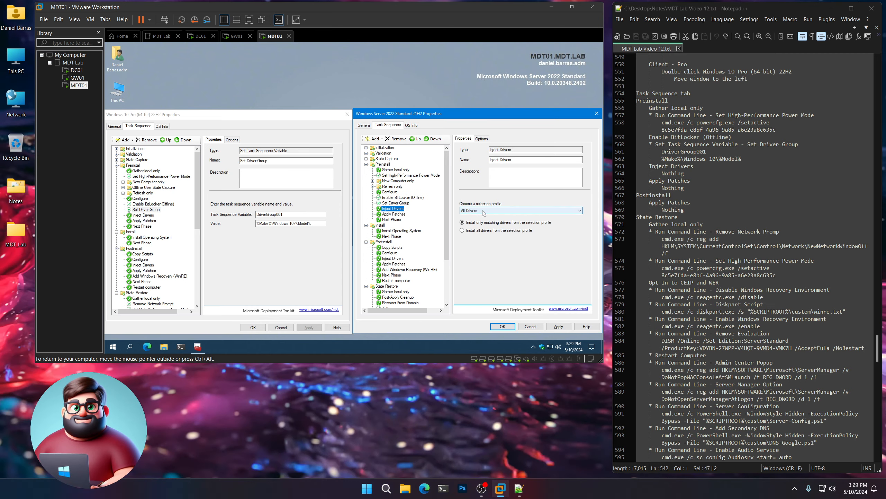
# - Set the selection profile to Nothing for the Inject Drivers and Apply Patches steps in the server sequence's Preinstall group
pyautogui.click(480, 210)
pyautogui.click(479, 241)
pyautogui.click(399, 215)
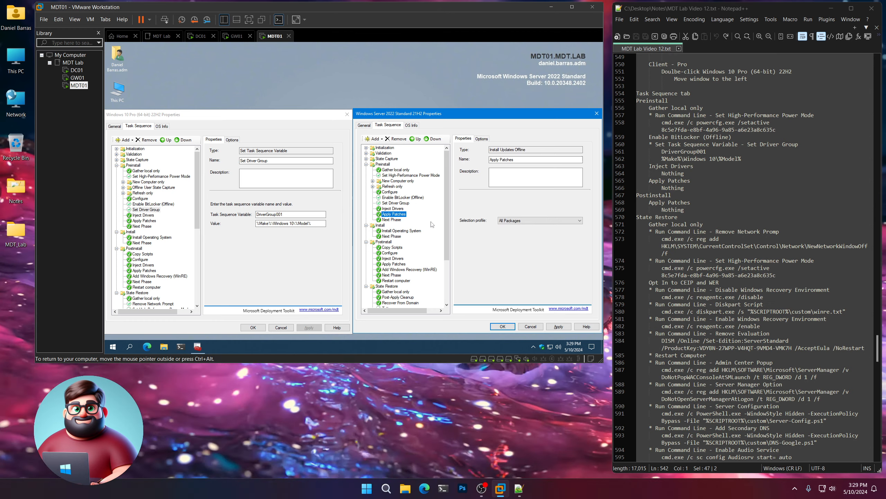
pyautogui.click(510, 221)
pyautogui.click(511, 249)
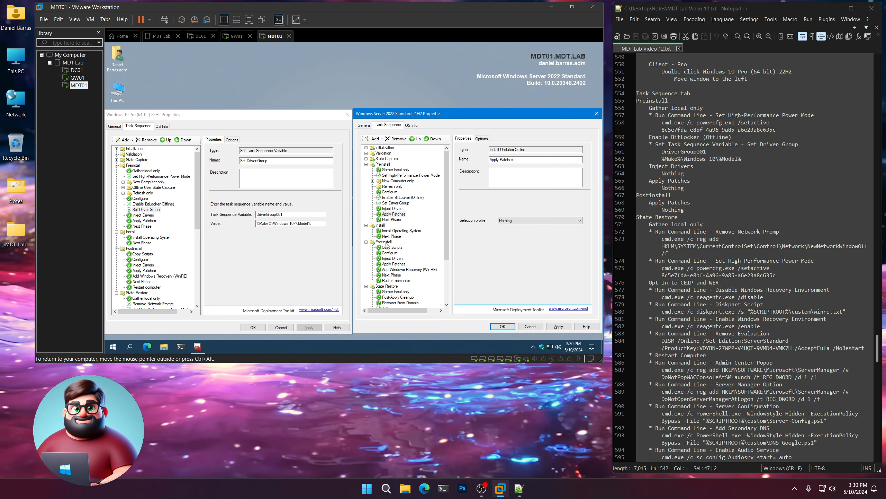
# - Set the selection profile of the Apply Patches step in the server sequence's Postinstall group to Nothing
pyautogui.click(401, 264)
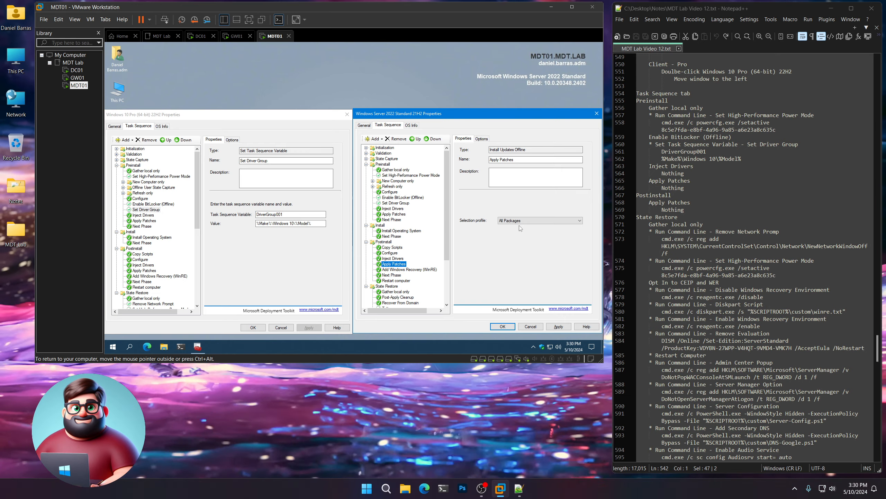
pyautogui.click(520, 223)
pyautogui.click(505, 250)
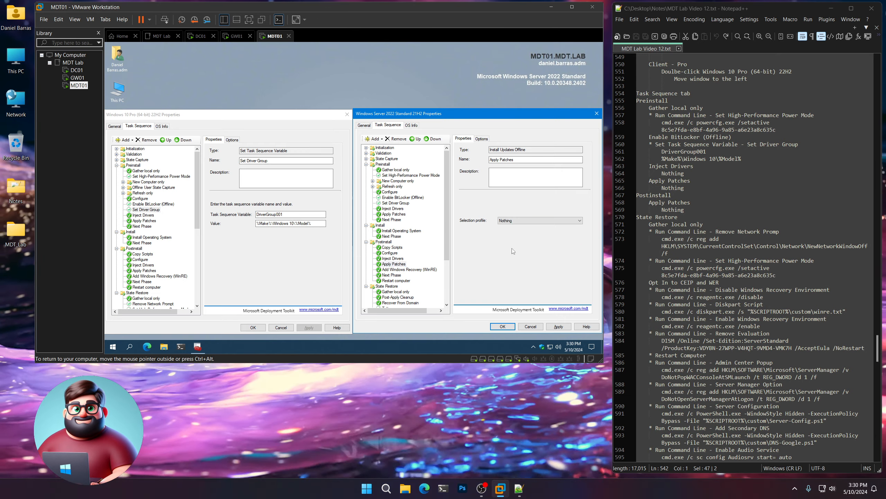
# - Select the Gather local only step in the server sequence's State Restore group, following the State Restore section of the notes
pyautogui.moveTo(448, 229); pyautogui.dragTo(449, 285)
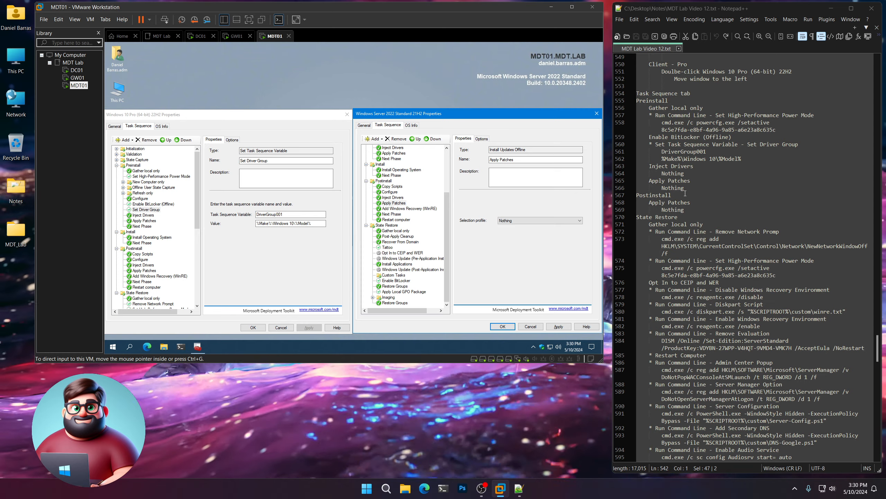
pyautogui.scroll(-5, 685, 196)
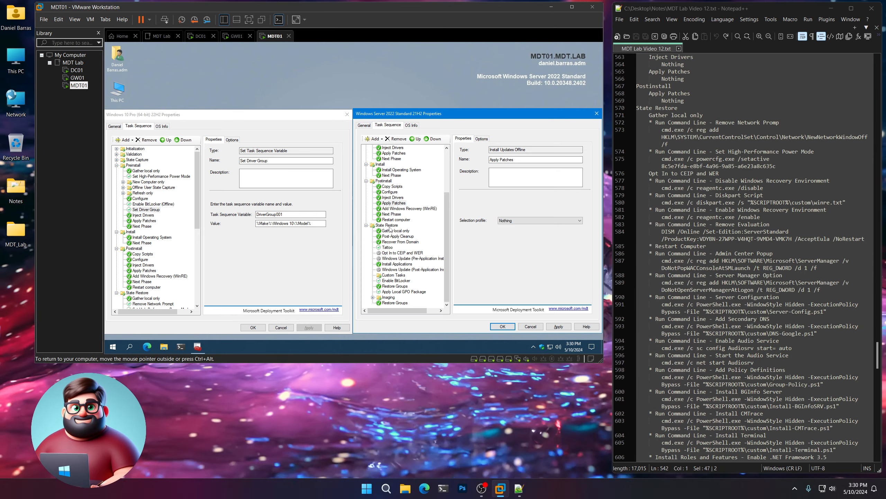
pyautogui.click(389, 225)
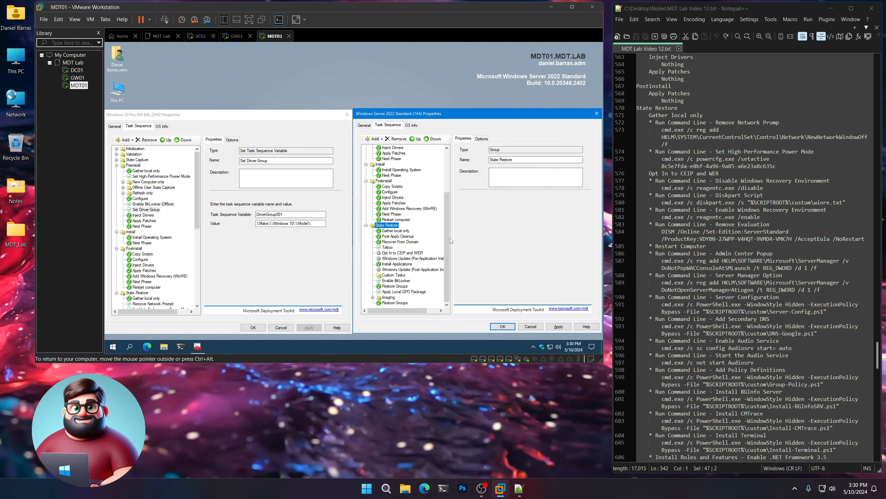
pyautogui.click(390, 232)
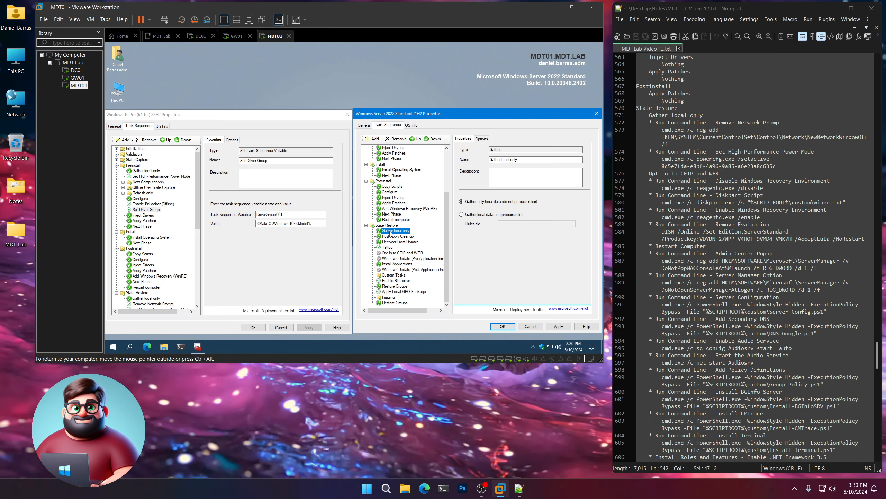
# - Correct the notes entry to read Remove Network Prompt and save the notes file
pyautogui.click(783, 123)
pyautogui.write('t')
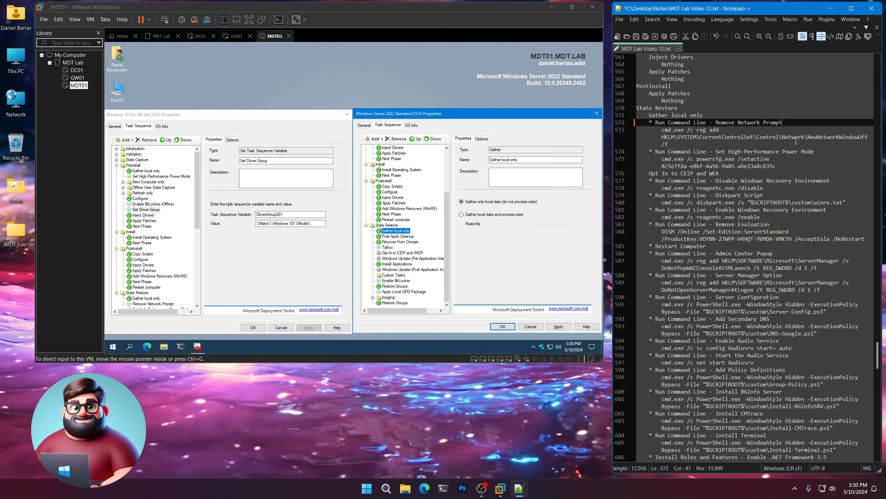
pyautogui.click(645, 36)
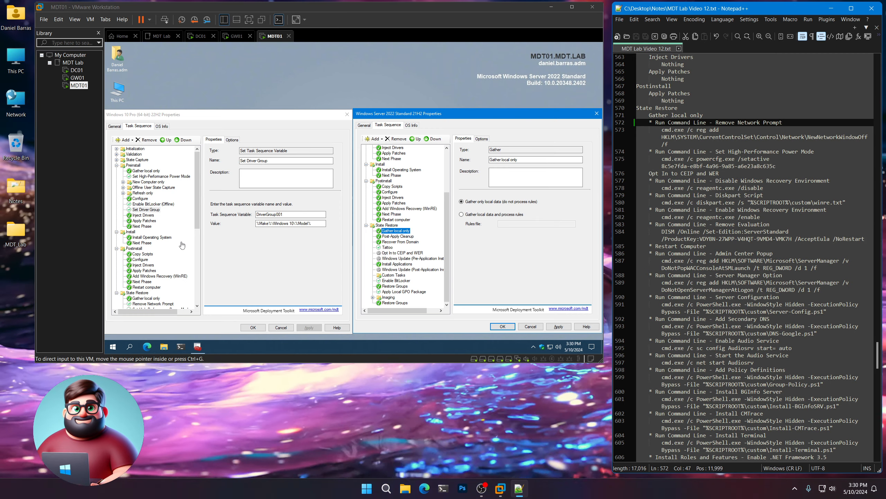
# - Copy the Remove Network Prompt step from the Windows 10 sequence and paste it after Gather local only in the server sequence's State Restore group
pyautogui.click(200, 243)
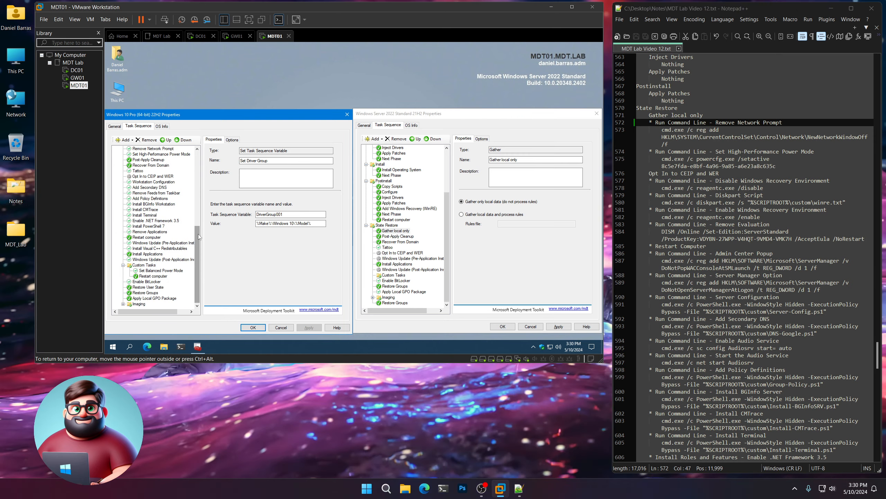
pyautogui.moveTo(199, 237); pyautogui.dragTo(198, 224)
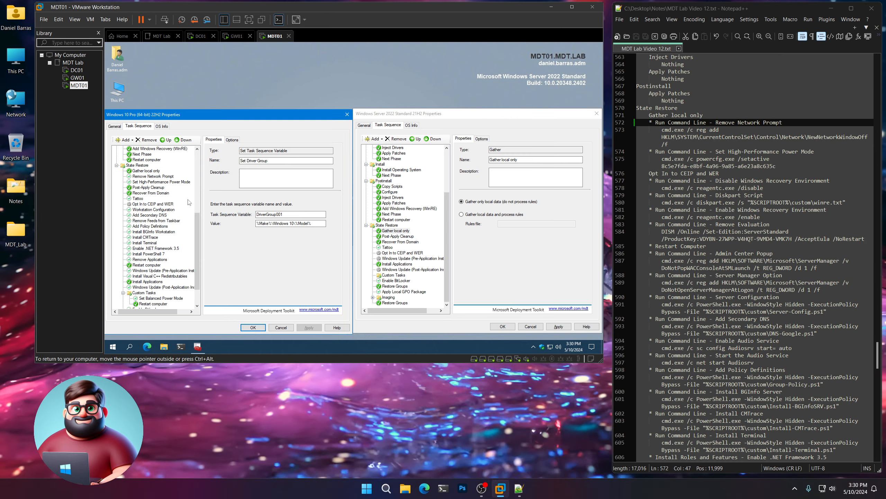
pyautogui.click(156, 177)
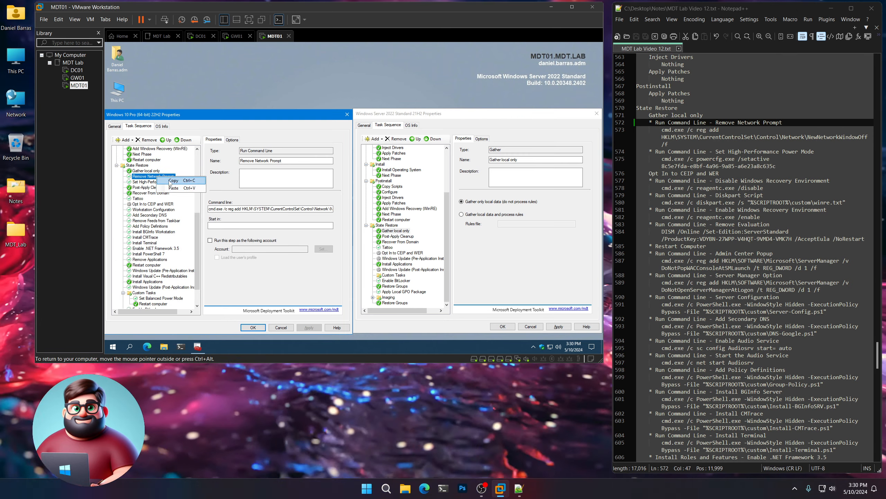
pyautogui.click(396, 231)
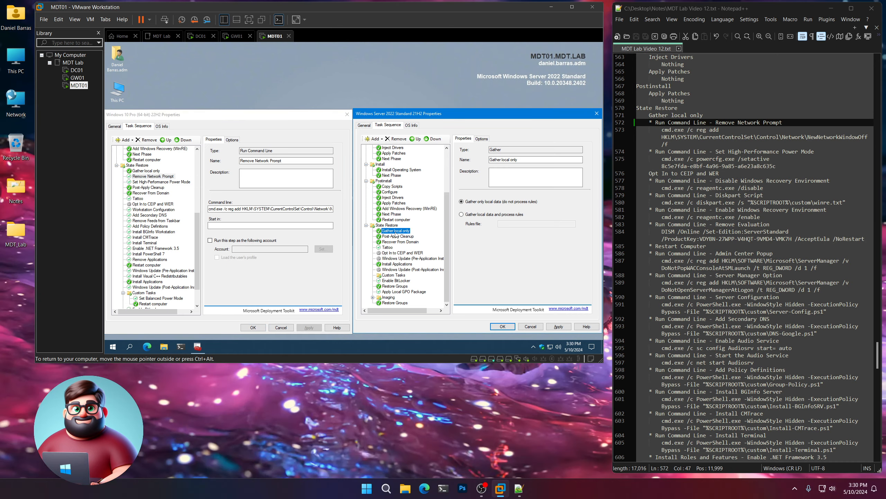
pyautogui.scroll(4, 410, 249)
pyautogui.scroll(-4, 410, 249)
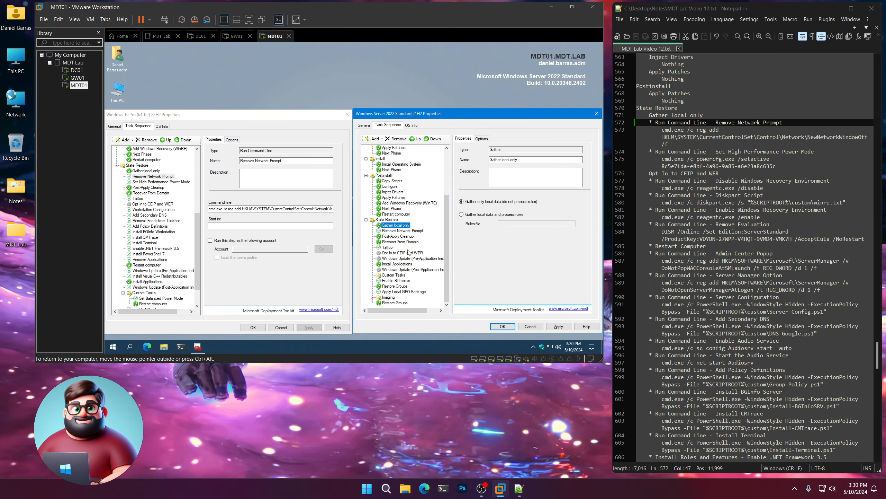
# - Copy the Set High-Performance Power Mode step from the Windows 10 sequence's State Restore group and paste it after Remove Network Prompt in the server sequence
pyautogui.click(395, 231)
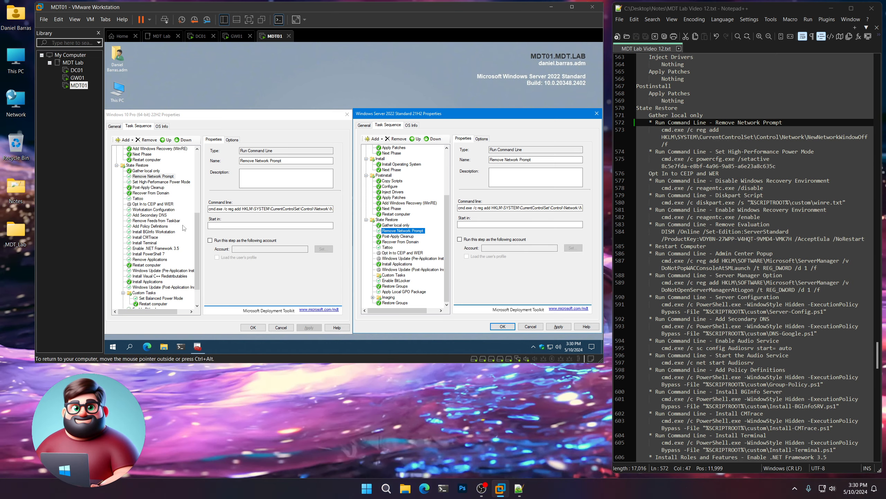
pyautogui.click(151, 182)
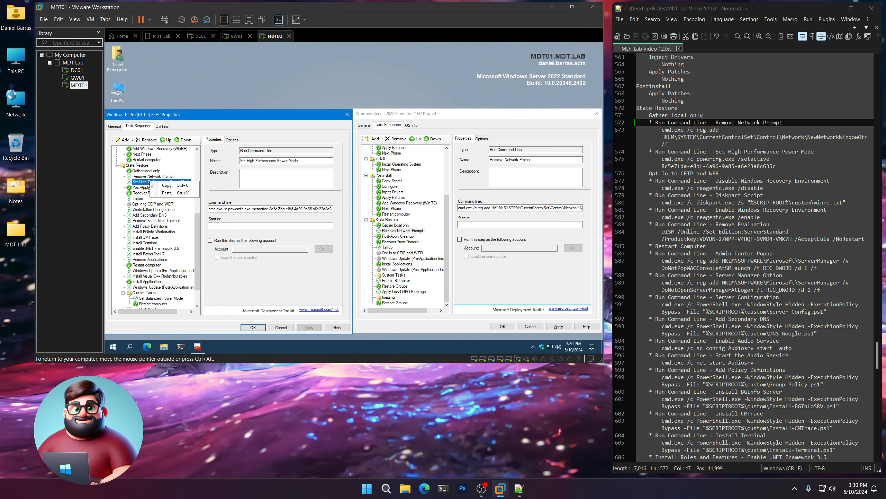
pyautogui.click(403, 231)
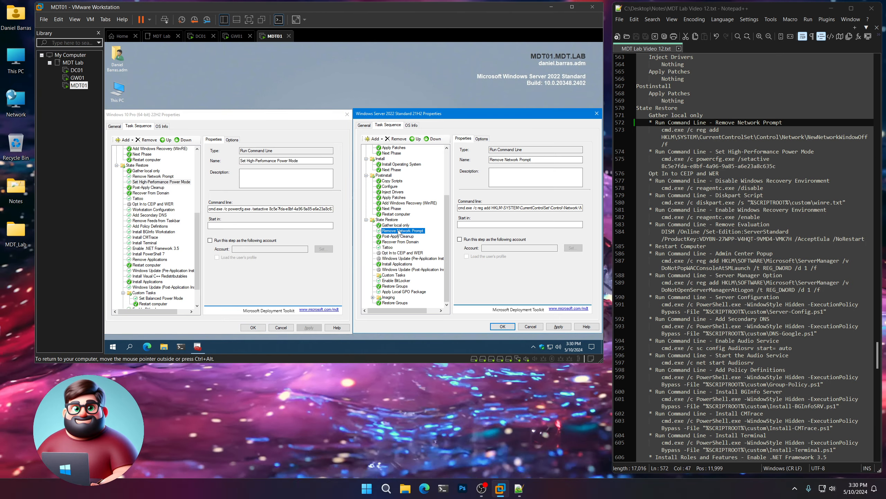
pyautogui.hotkey('ctrl', 'v')
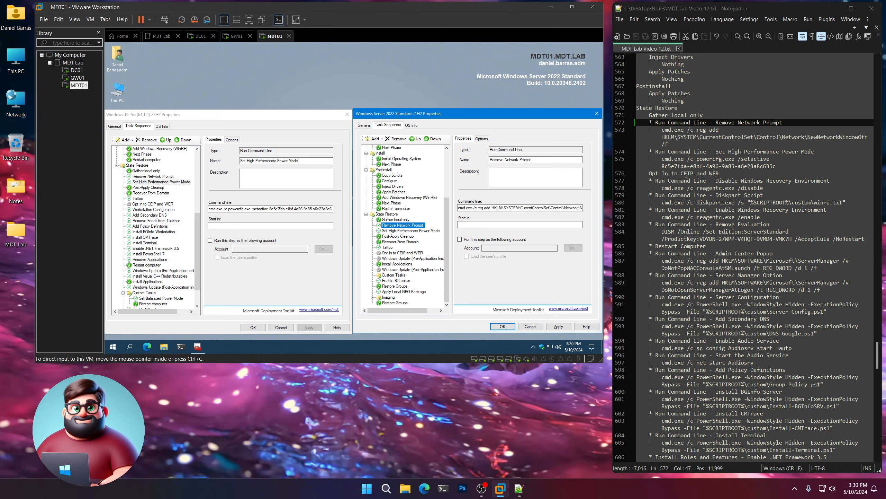
# - Add a Run Command Line step named Disable Windows Recovery Environment after Opt In to CEIP and WER in the server sequence
pyautogui.click(394, 253)
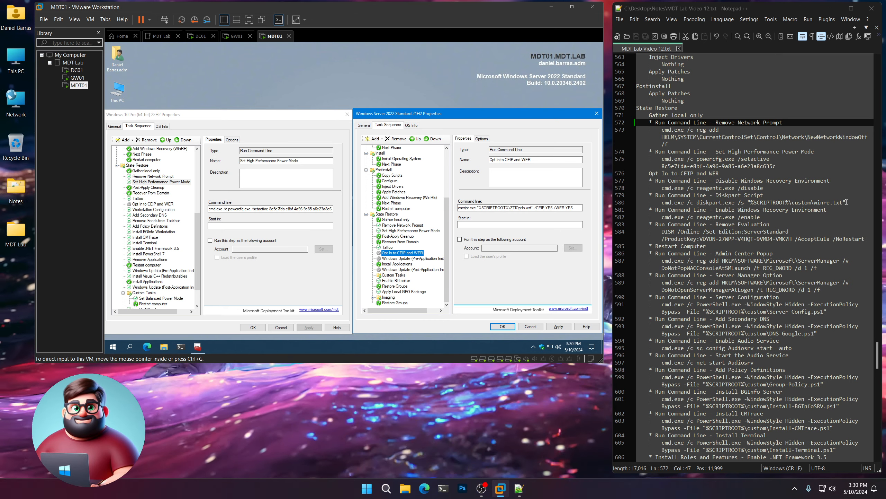
pyautogui.moveTo(848, 202); pyautogui.dragTo(698, 203)
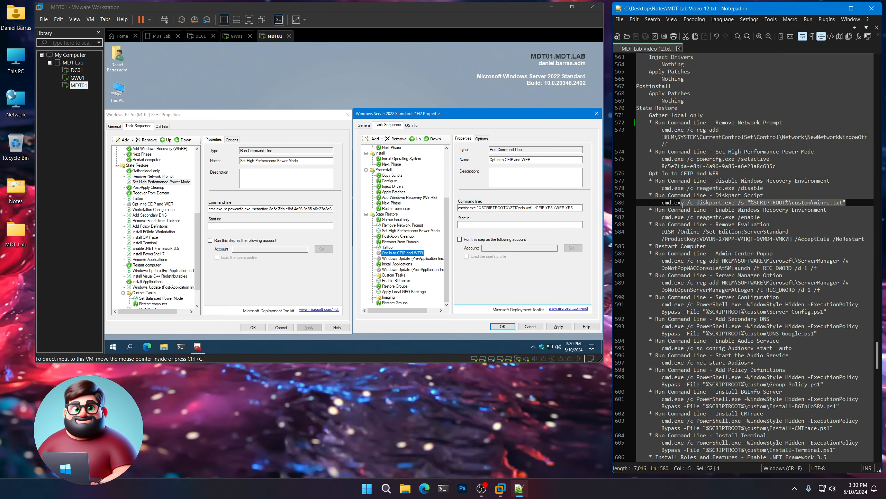
pyautogui.moveTo(766, 217); pyautogui.dragTo(677, 217)
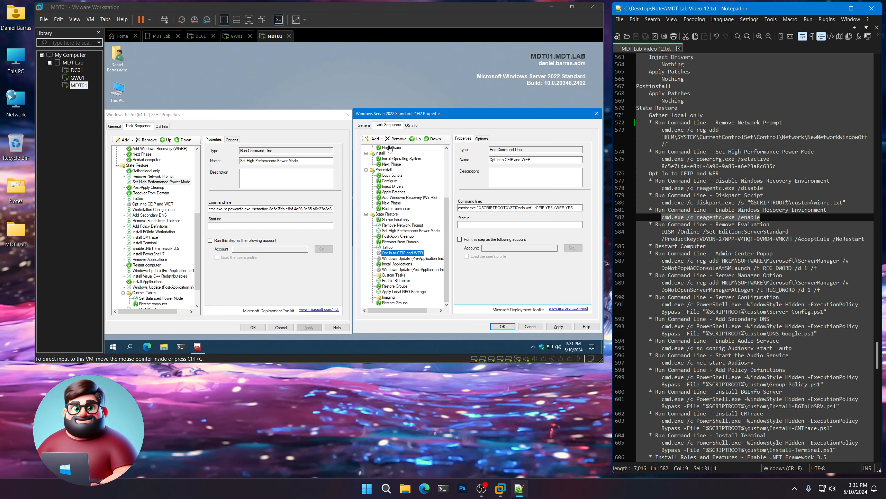
pyautogui.click(374, 139)
pyautogui.moveTo(397, 160)
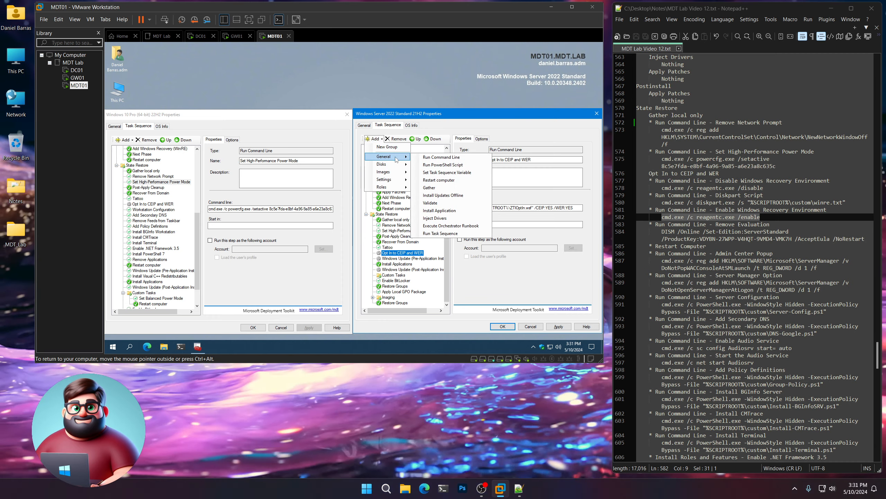
pyautogui.click(441, 156)
pyautogui.moveTo(830, 181); pyautogui.dragTo(716, 180)
pyautogui.rightClick(742, 184)
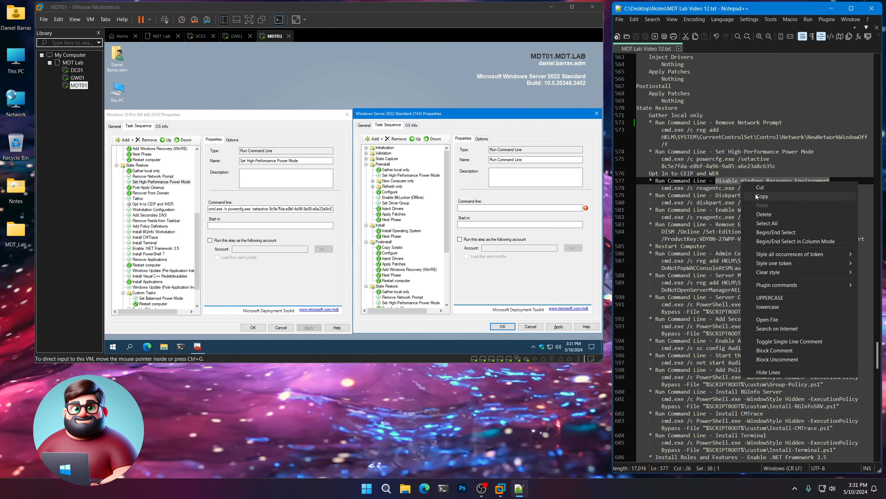
pyautogui.click(773, 196)
pyautogui.tripleClick(526, 160)
pyautogui.hotkey('ctrl', 'v')
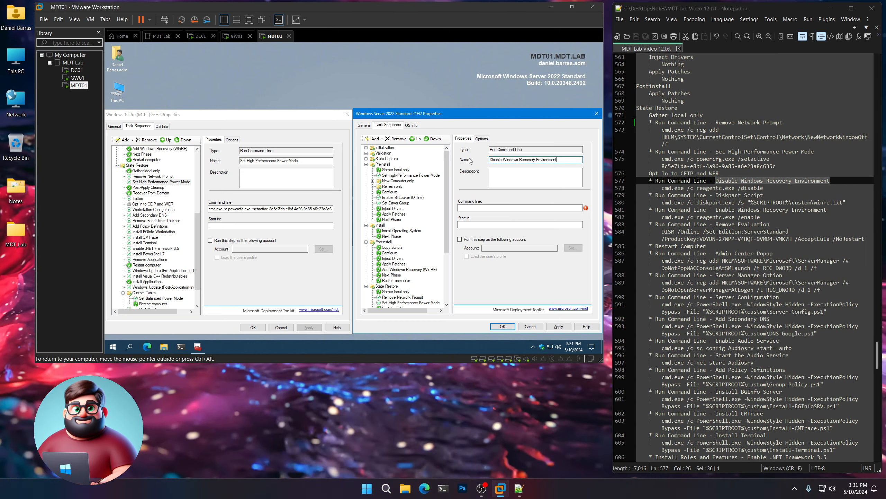
# - Set the Disable Windows Recovery Environment step's command line to cmd.exe /c reagentc.exe /disable from the notes and apply the change
pyautogui.moveTo(763, 188); pyautogui.dragTo(662, 188)
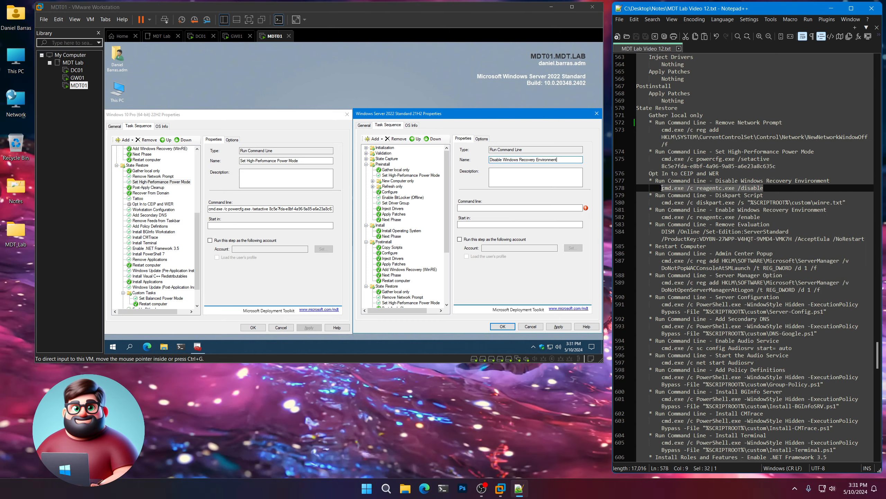
pyautogui.rightClick(677, 190)
pyautogui.click(698, 202)
pyautogui.click(484, 208)
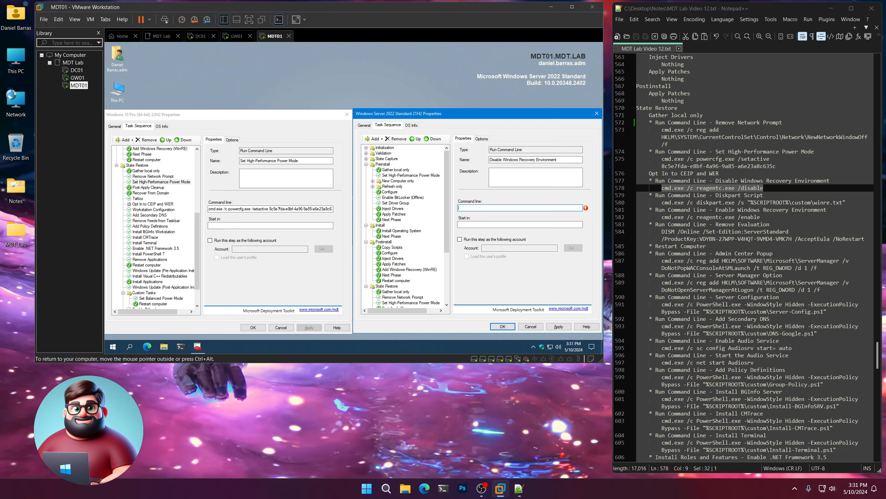
pyautogui.click(482, 139)
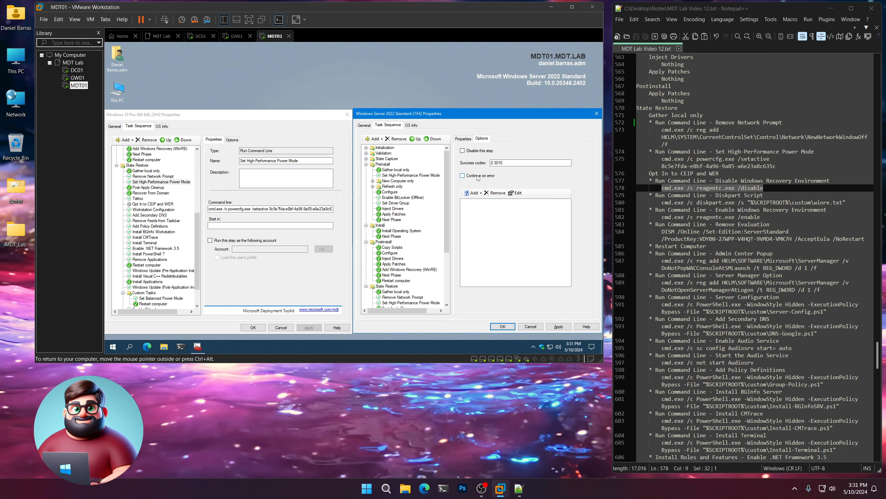
pyautogui.click(464, 140)
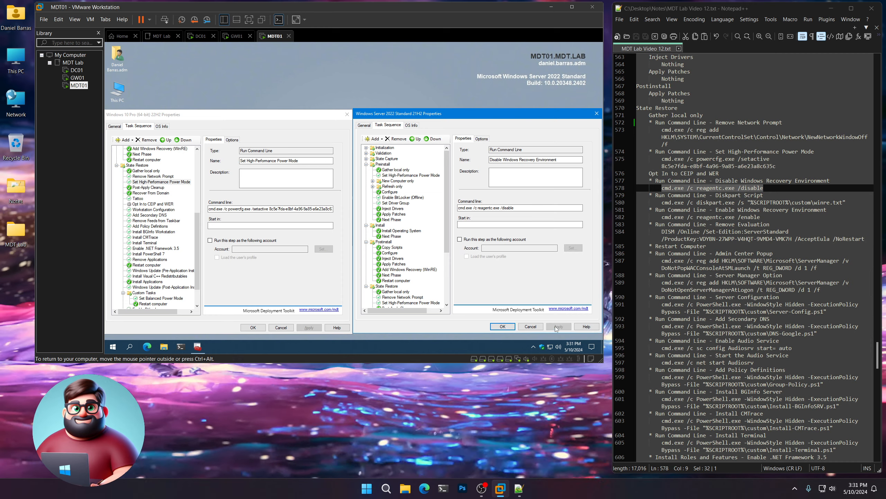
pyautogui.scroll(-5, 405, 245)
pyautogui.click(402, 252)
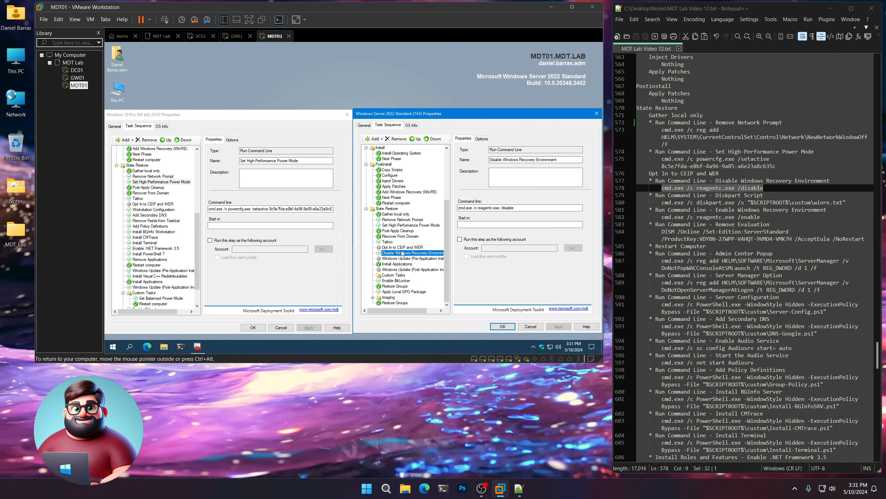
# - Add a Run Command Line step named Diskpart Script after Disable Windows Recovery Environment, taking the name from the notes
pyautogui.click(761, 194)
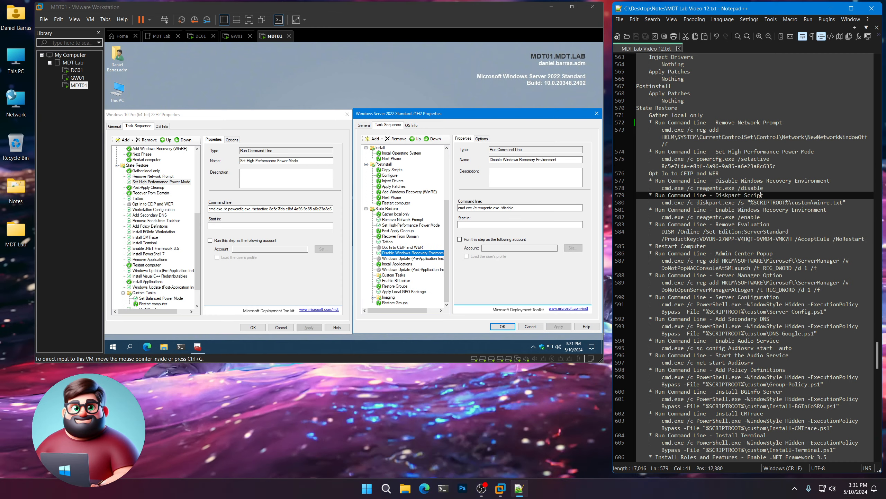
pyautogui.moveTo(761, 194); pyautogui.dragTo(715, 195)
pyautogui.click(373, 138)
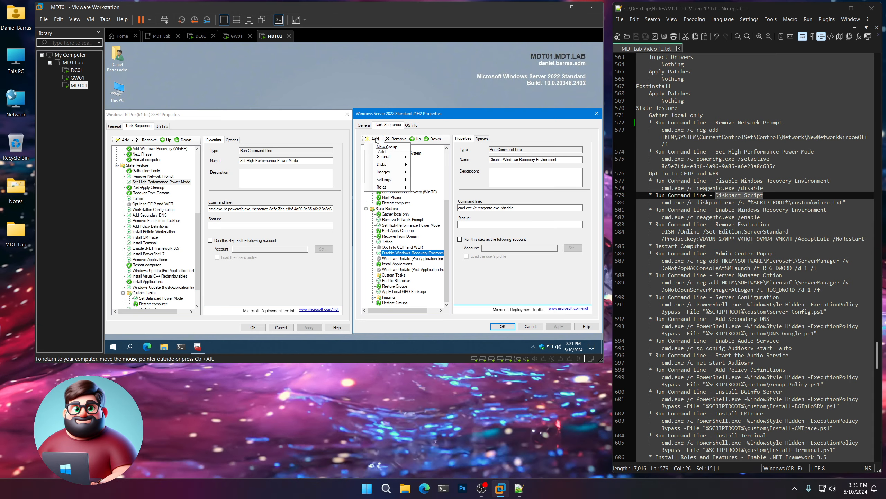
pyautogui.moveTo(381, 157)
pyautogui.click(441, 157)
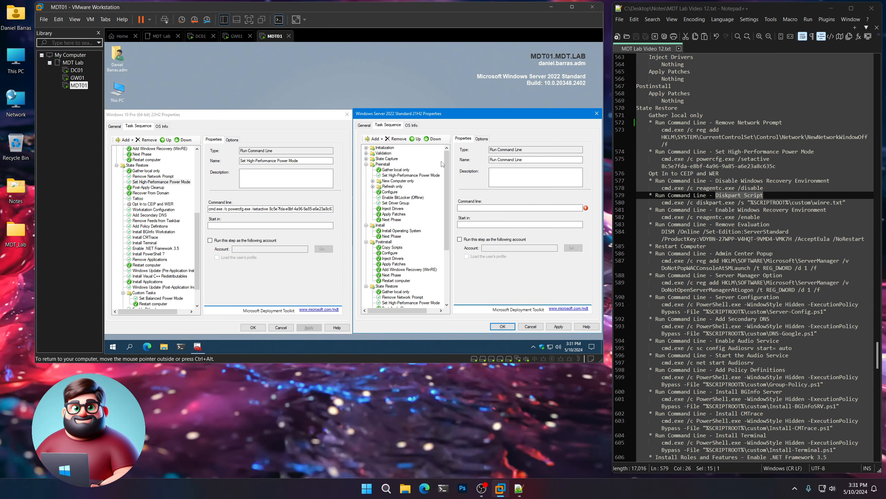
pyautogui.rightClick(735, 198)
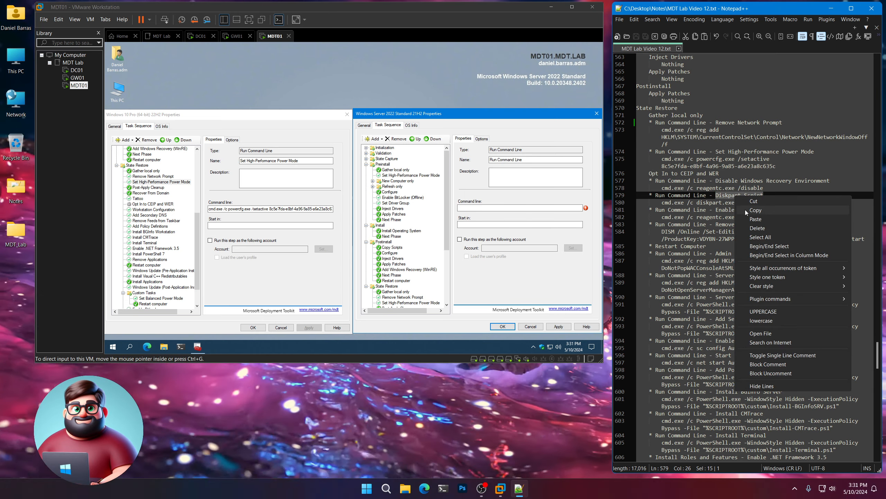
pyautogui.click(745, 209)
pyautogui.tripleClick(519, 159)
pyautogui.hotkey('ctrl', 'v')
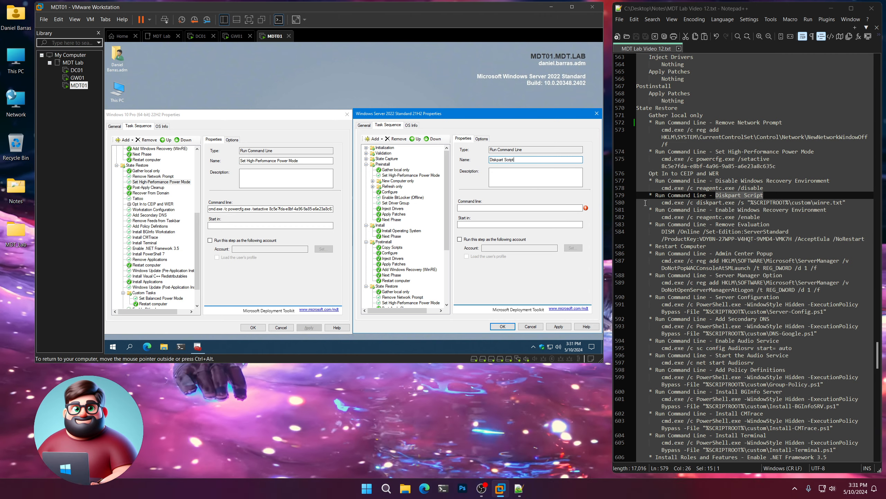
# - Set the Diskpart Script step's command line to cmd.exe /c diskpart.exe /s "%SCRIPTROOT%\custom\winre.txt" and apply the change
pyautogui.moveTo(851, 202); pyautogui.dragTo(665, 202)
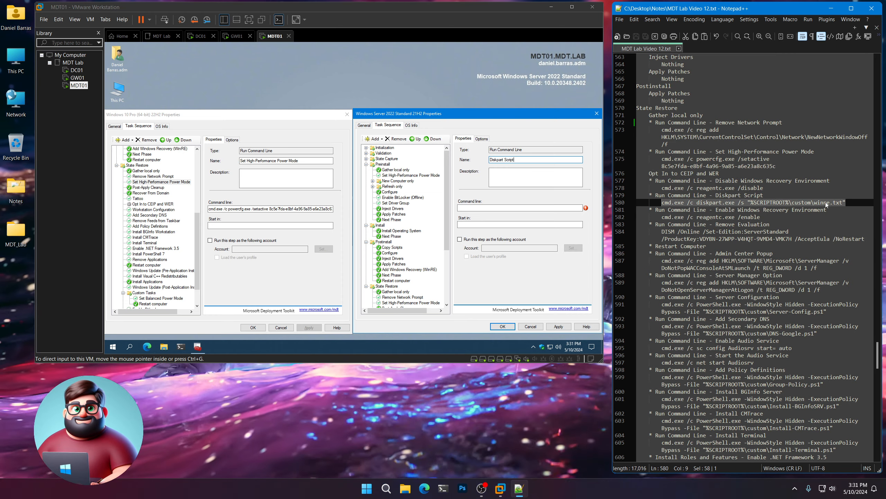
pyautogui.rightClick(805, 203)
pyautogui.click(804, 214)
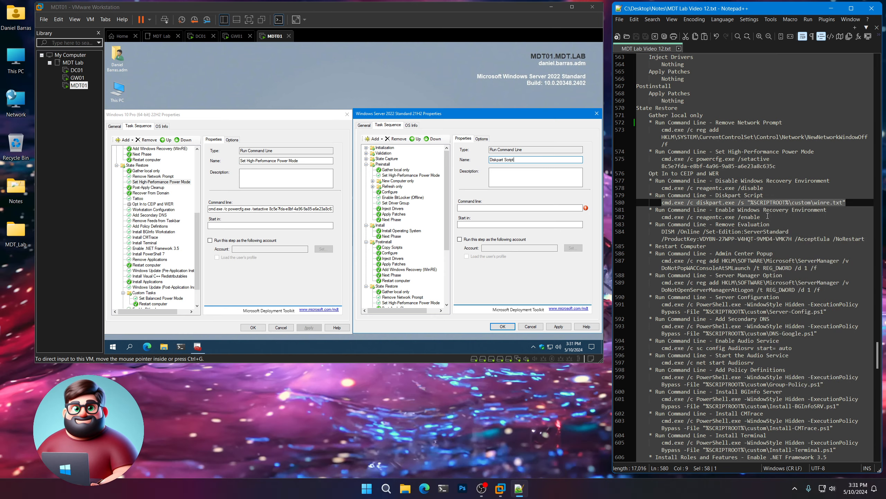
pyautogui.click(506, 207)
pyautogui.hotkey('ctrl', 'v')
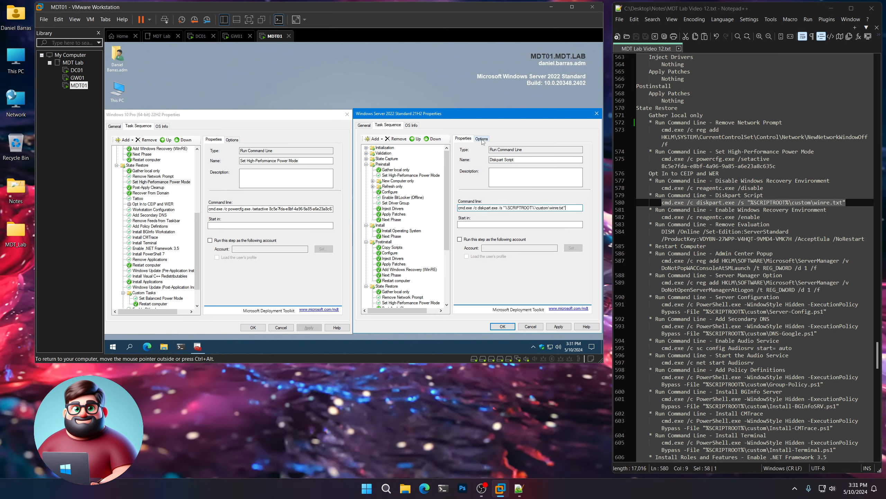
pyautogui.click(481, 138)
pyautogui.click(463, 139)
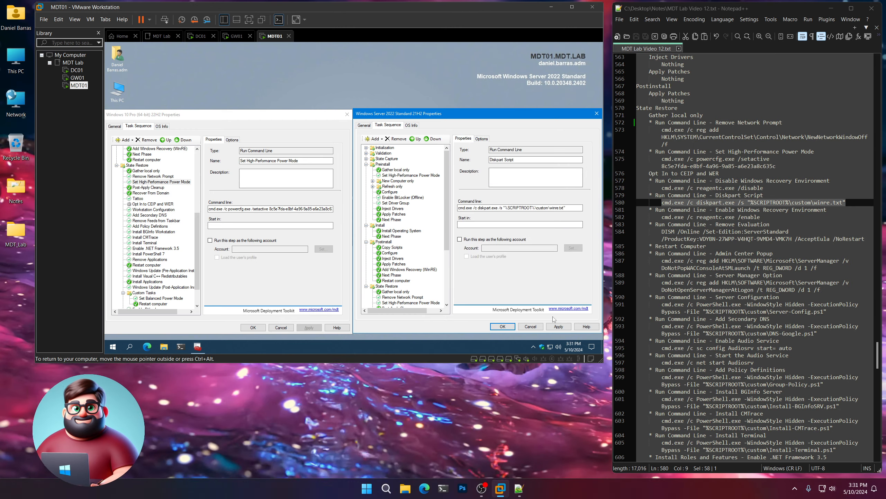
pyautogui.click(559, 326)
pyautogui.scroll(-3, 401, 254)
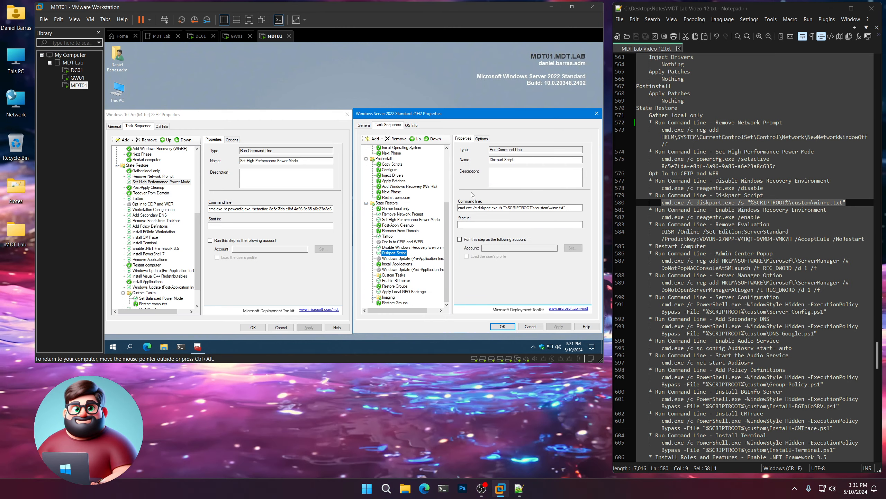
# - Add a Run Command Line step named Enable Windows Recovery Environment after Diskpart Script in the server sequence's State Restore group
pyautogui.moveTo(829, 209); pyautogui.dragTo(725, 210)
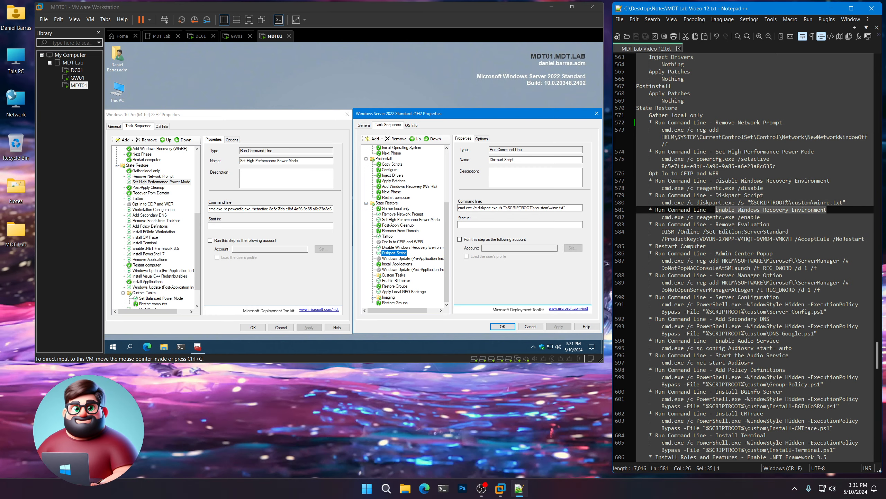
pyautogui.click(374, 138)
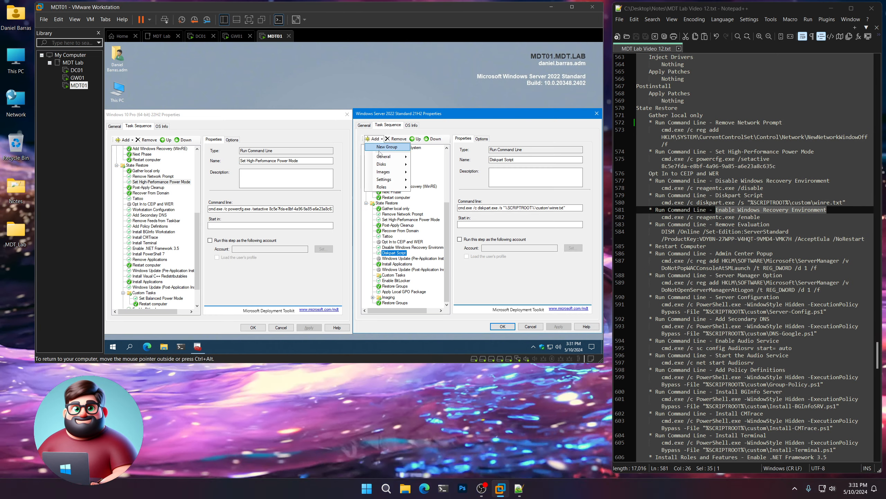
pyautogui.moveTo(380, 158)
pyautogui.click(441, 156)
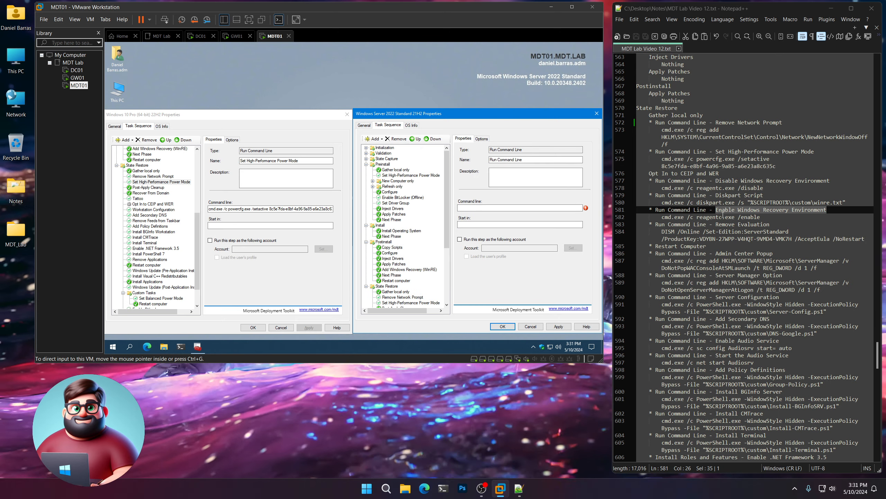
pyautogui.rightClick(739, 210)
pyautogui.click(757, 225)
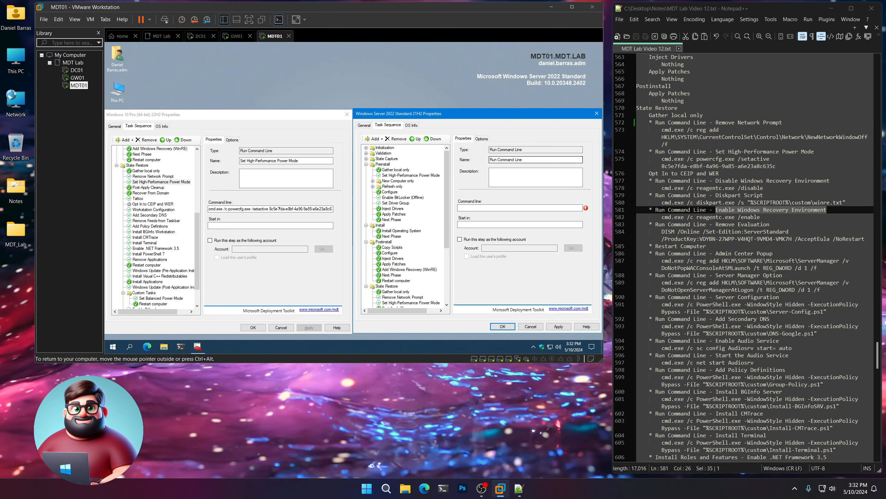
pyautogui.moveTo(528, 160); pyautogui.dragTo(489, 160)
pyautogui.hotkey('ctrl', 'v')
# - Set the Enable Windows Recovery Environment step's command line to cmd.exe /c reagentc.exe /enable, copied from the notes
pyautogui.moveTo(773, 218); pyautogui.dragTo(662, 217)
pyautogui.rightClick(675, 220)
pyautogui.click(733, 231)
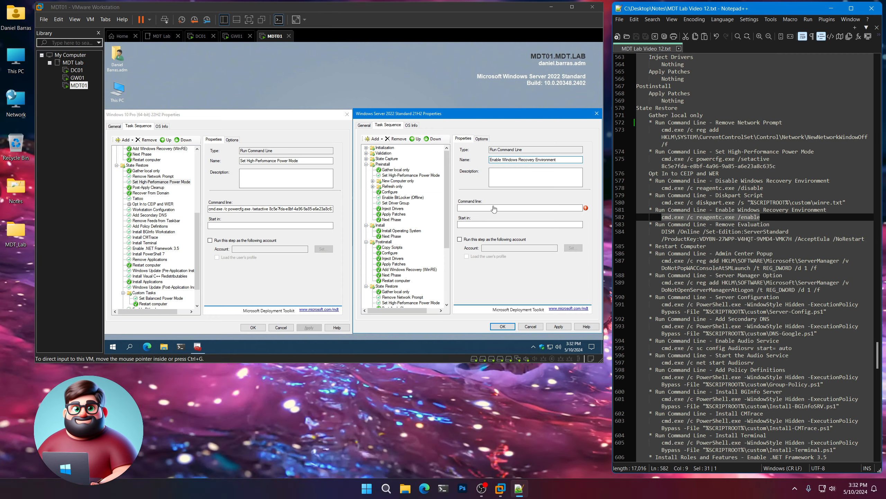
pyautogui.click(565, 160)
pyautogui.hotkey('ctrl', 'v')
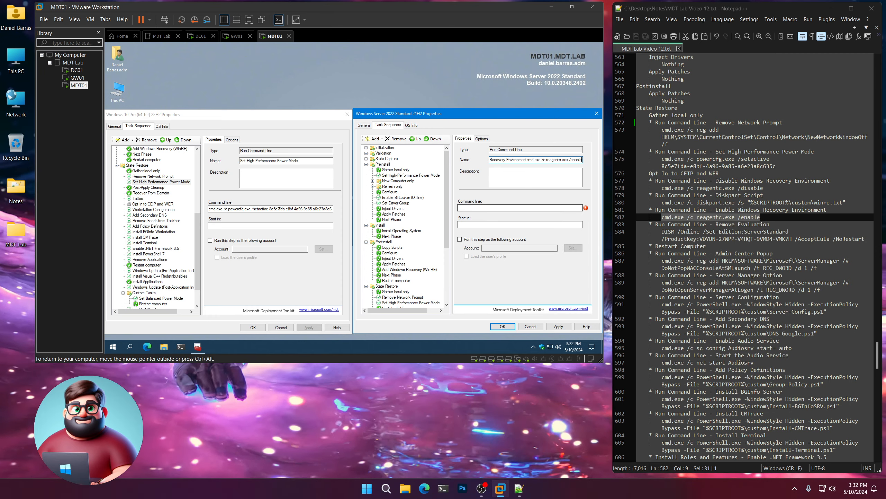
pyautogui.click(537, 208)
pyautogui.hotkey('ctrl', 'v')
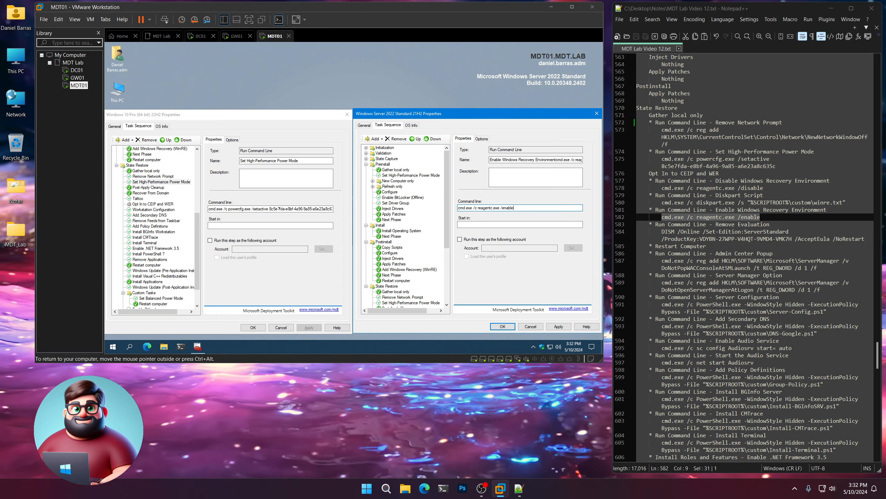
# - Remove the stray command text from the step's name, leaving Enable Windows Recovery Environment, and apply the change
pyautogui.click(564, 159)
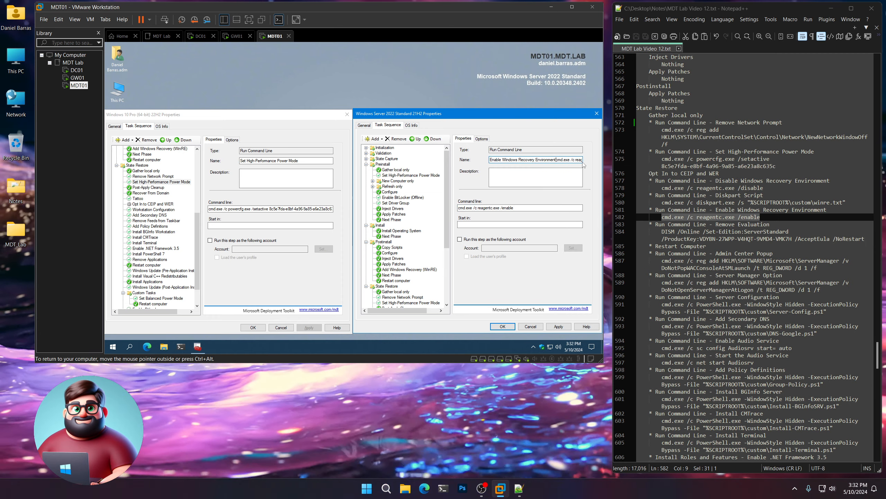
pyautogui.hotkey('shift', 'End')
pyautogui.press('Delete')
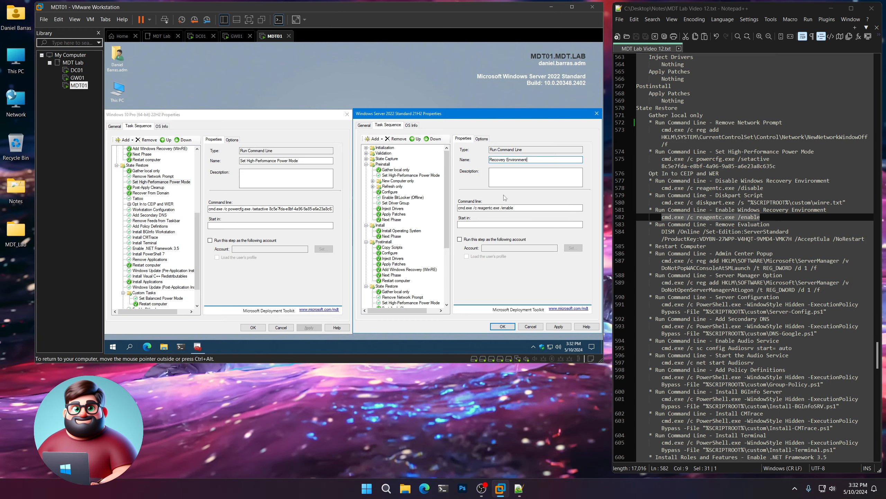
pyautogui.click(487, 139)
pyautogui.click(463, 139)
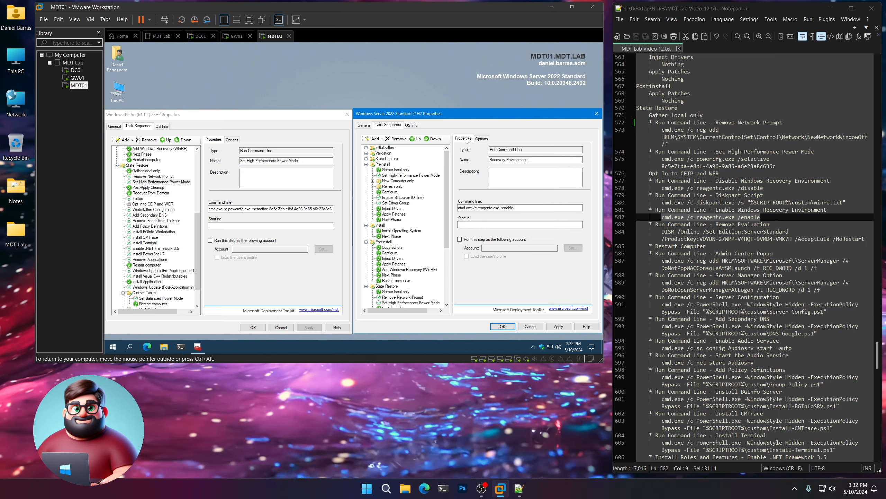
pyautogui.scroll(-8, 404, 258)
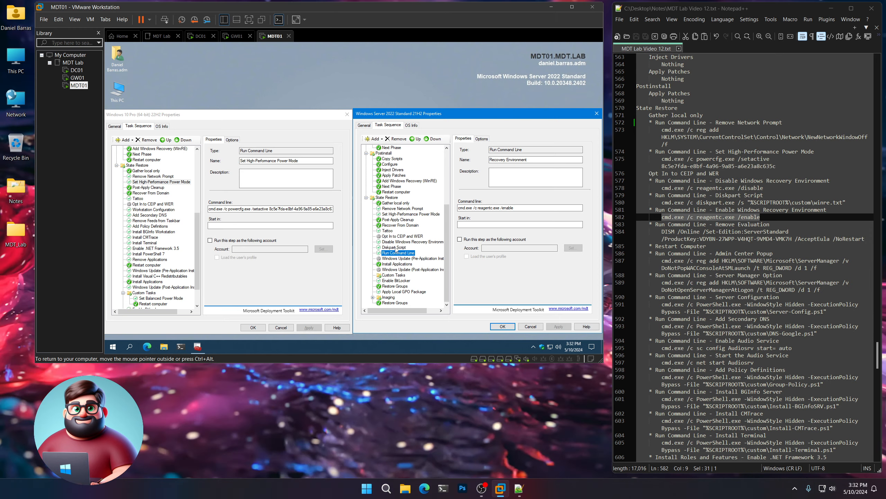
pyautogui.click(397, 253)
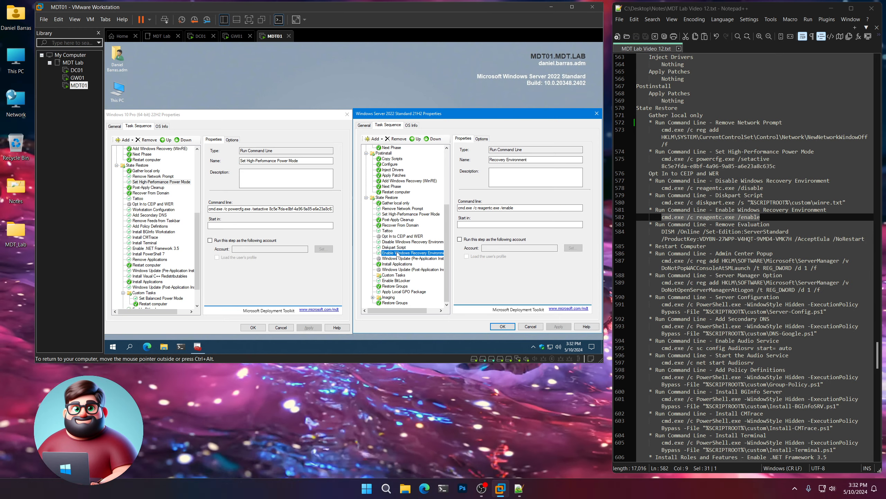
# - Add a Run Command Line step named Remove Evaluation after Enable Windows Recovery Environment, taking the name from the notes
pyautogui.moveTo(769, 224); pyautogui.dragTo(655, 225)
pyautogui.click(402, 255)
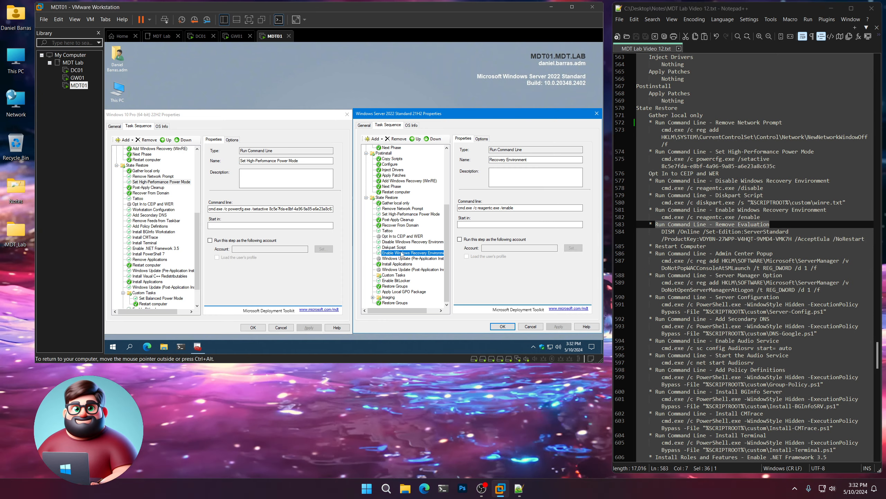
pyautogui.click(374, 138)
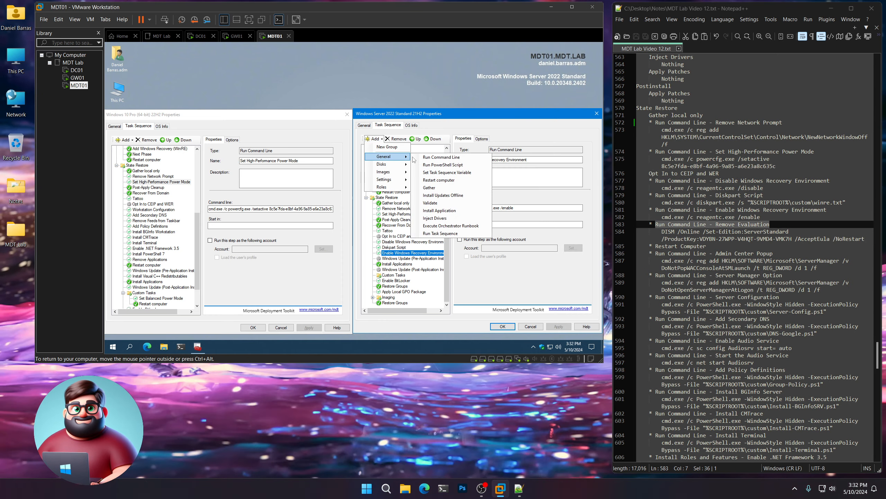
pyautogui.click(429, 158)
pyautogui.moveTo(770, 224); pyautogui.dragTo(715, 224)
pyautogui.rightClick(729, 222)
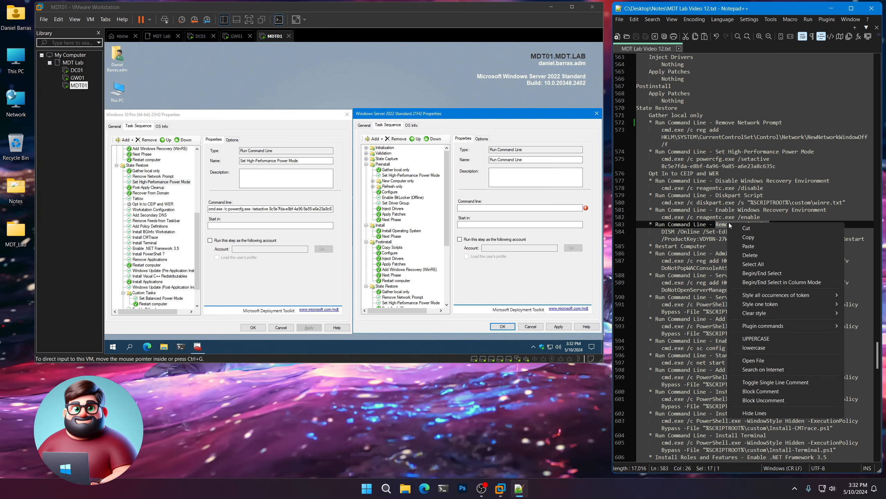
pyautogui.click(749, 237)
pyautogui.moveTo(524, 160); pyautogui.dragTo(488, 159)
pyautogui.hotkey('ctrl', 'v')
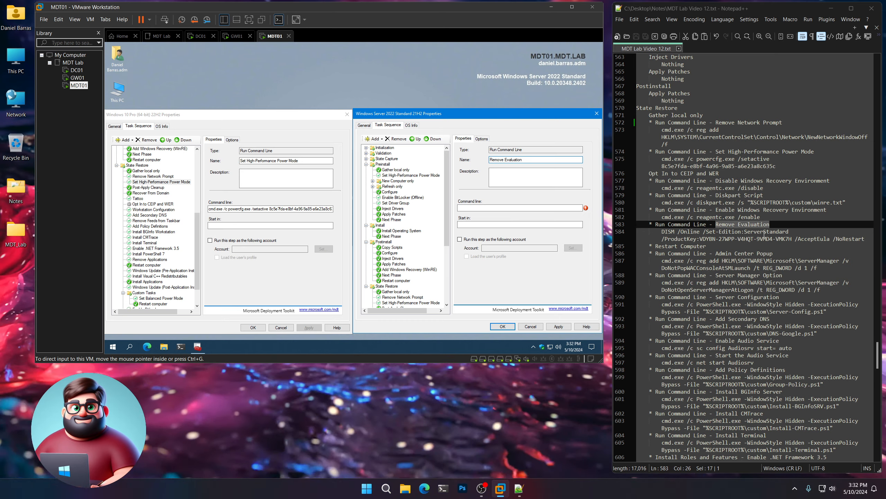
# - Set the Remove Evaluation command line to the notes' DISM /Online /Set-Edition:ServerStandard command with the product key, /AcceptEula and /NoRestart, and apply the change
pyautogui.moveTo(866, 239); pyautogui.dragTo(661, 232)
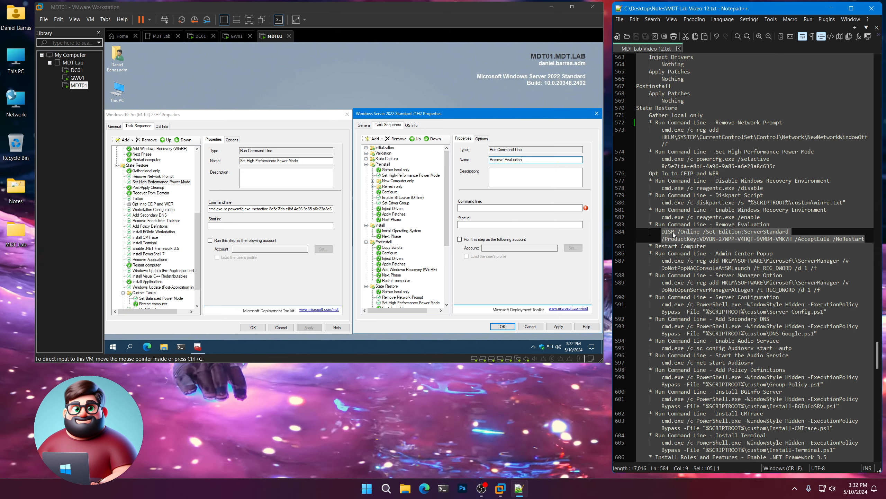
pyautogui.rightClick(673, 233)
pyautogui.click(693, 247)
pyautogui.click(520, 208)
pyautogui.hotkey('ctrl', 'v')
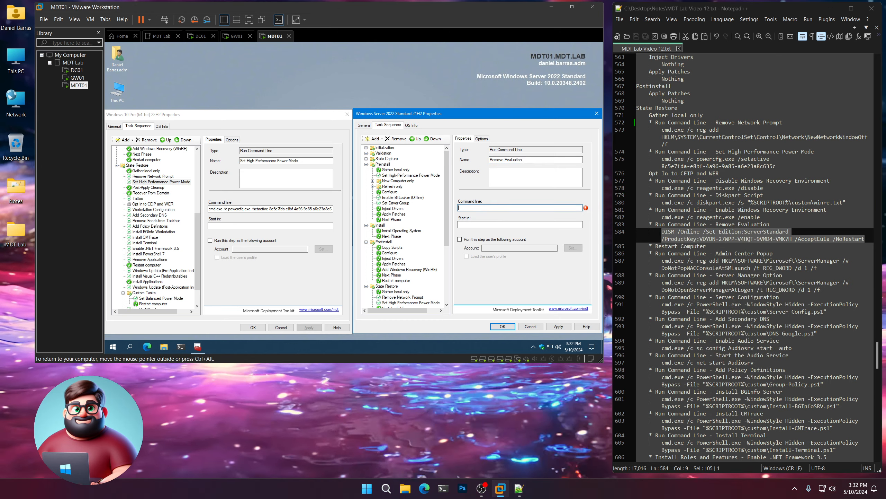
pyautogui.click(482, 138)
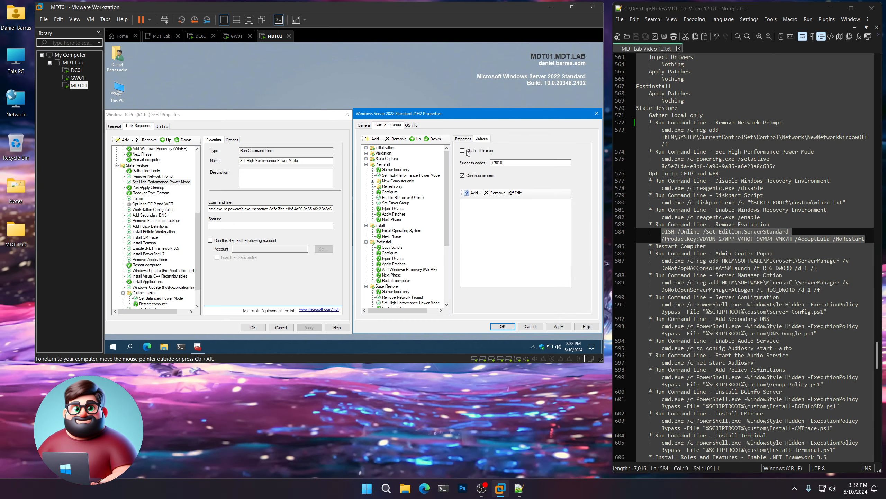
pyautogui.click(464, 139)
pyautogui.click(560, 326)
# - Add a Restart computer step after Remove Evaluation in the server sequence's State Restore group
pyautogui.scroll(-6, 406, 249)
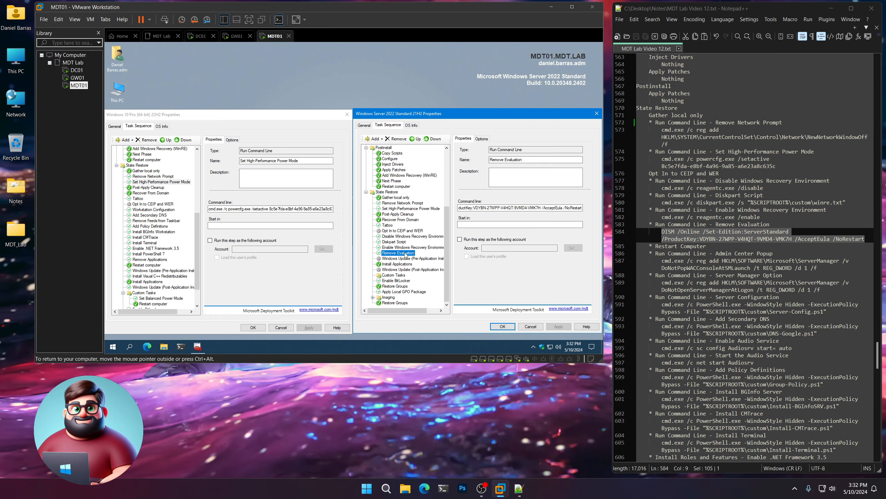
pyautogui.click(374, 139)
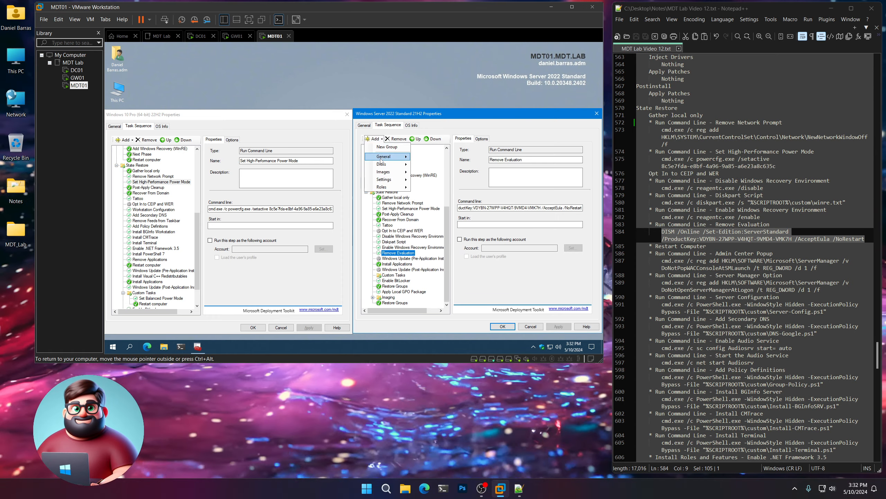
pyautogui.moveTo(381, 158)
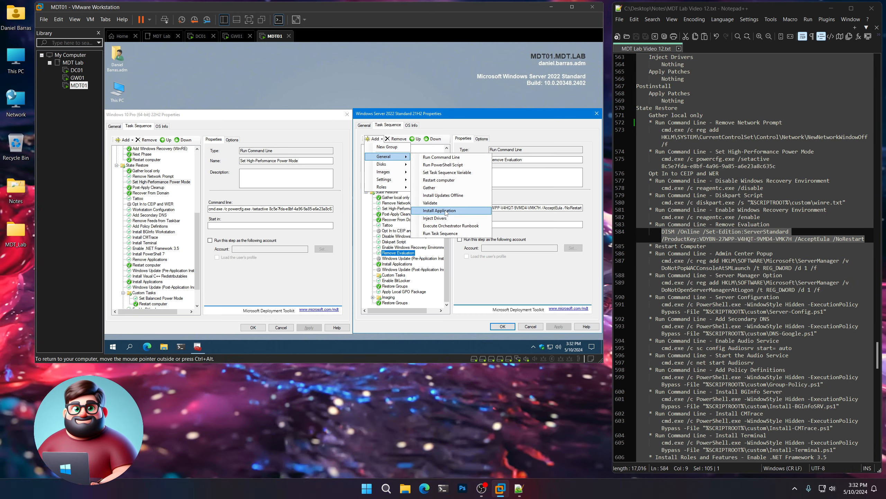
pyautogui.click(439, 180)
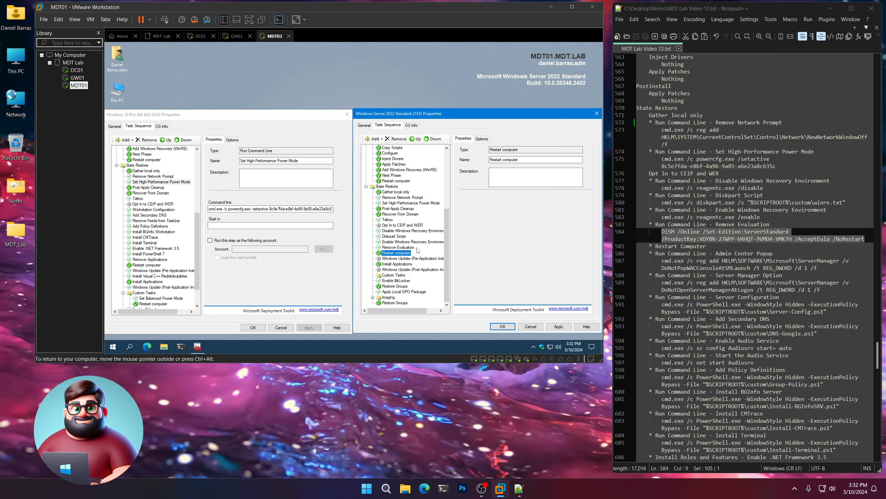
# - Add a Run Command Line step named Admin Center Popup after the new Restart computer step, taking the name from the notes
pyautogui.scroll(-4, 745, 195)
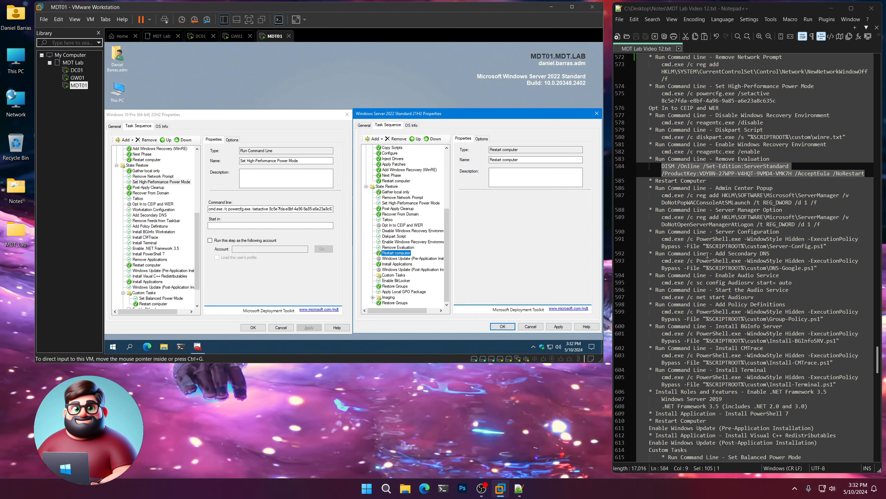
pyautogui.moveTo(773, 167); pyautogui.dragTo(716, 166)
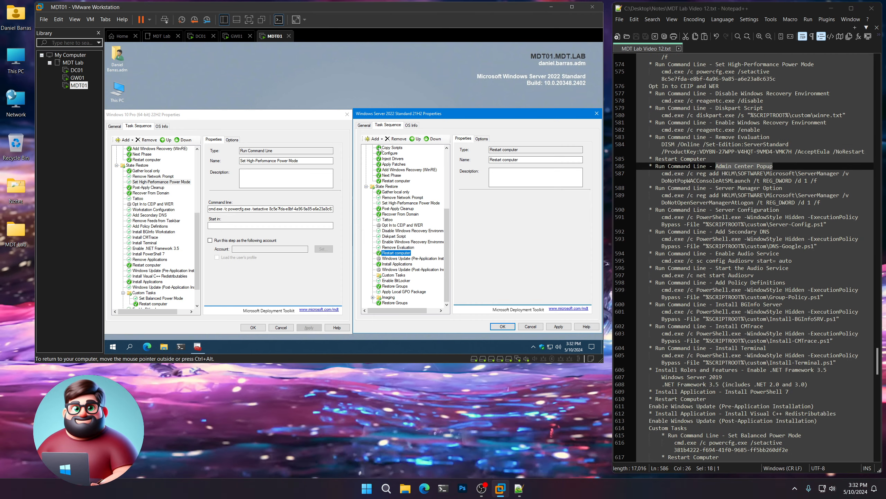
pyautogui.click(380, 140)
pyautogui.moveTo(401, 157)
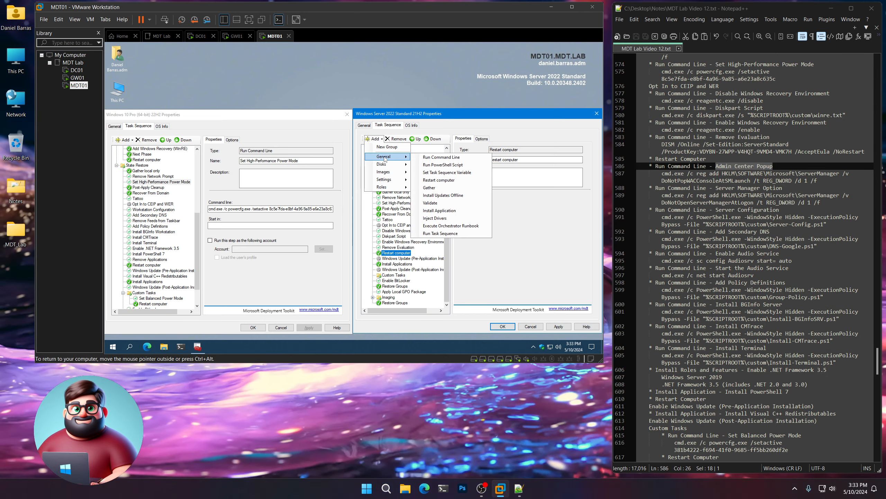
pyautogui.click(438, 158)
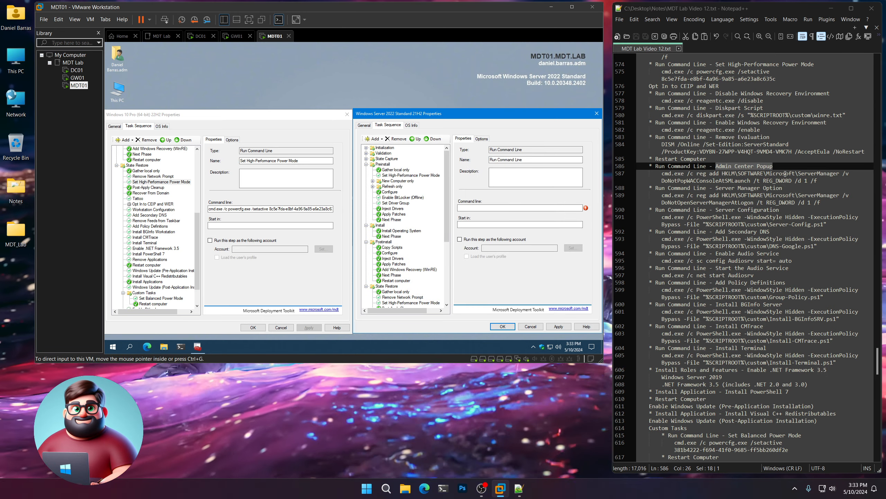
pyautogui.rightClick(785, 173)
pyautogui.click(780, 177)
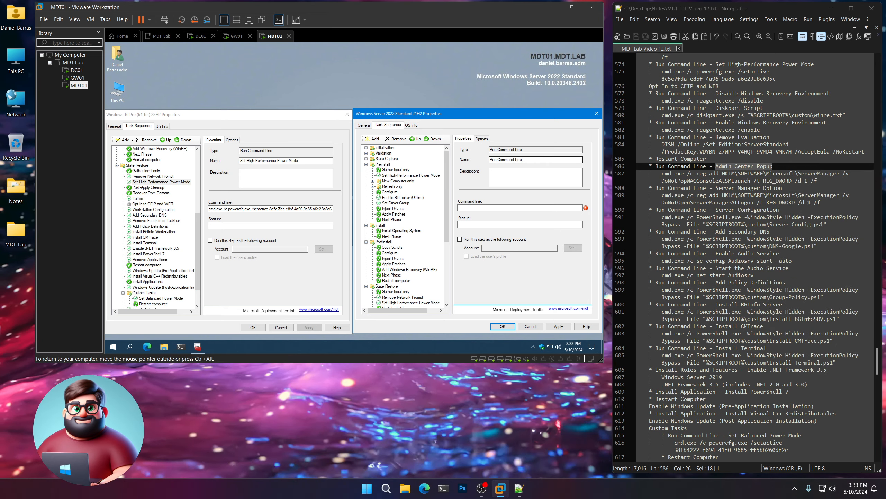
pyautogui.click(535, 159)
pyautogui.hotkey('ctrl', 'a')
pyautogui.hotkey('ctrl', 'v')
# - Set Admin Center Popup's command line to cmd.exe /c reg add HKLM\SOFTWARE\Microsoft\ServerManager /v DoNotPopWACConsoleAtSMLaunch /t REG_DWORD /d 1 /f and apply the change
pyautogui.moveTo(831, 181); pyautogui.dragTo(663, 173)
pyautogui.rightClick(667, 173)
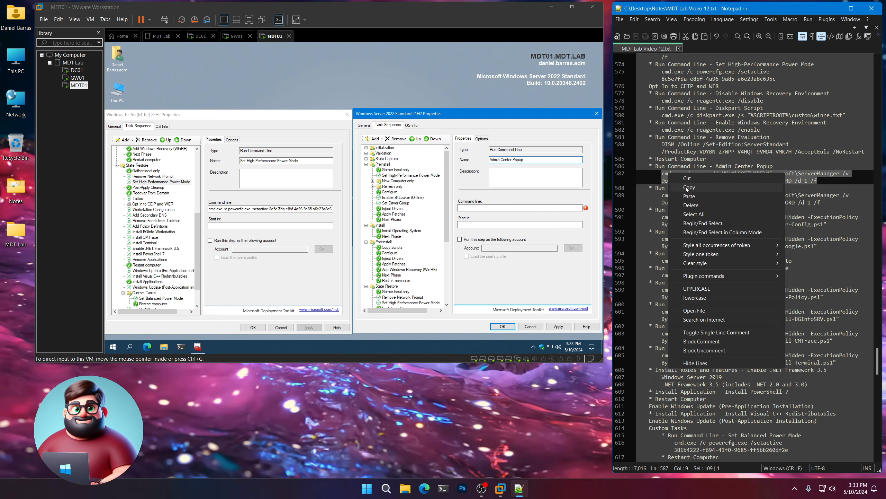
pyautogui.click(688, 187)
pyautogui.click(478, 207)
pyautogui.hotkey('ctrl', 'v')
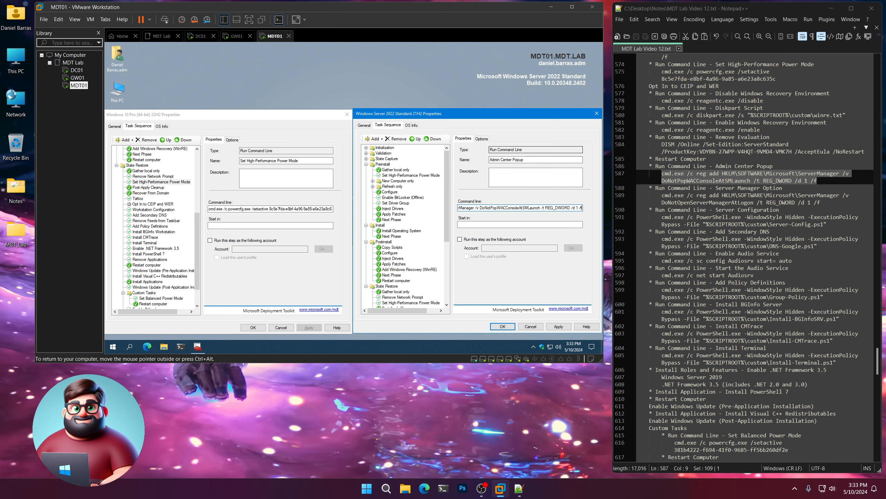
pyautogui.click(481, 138)
pyautogui.click(463, 139)
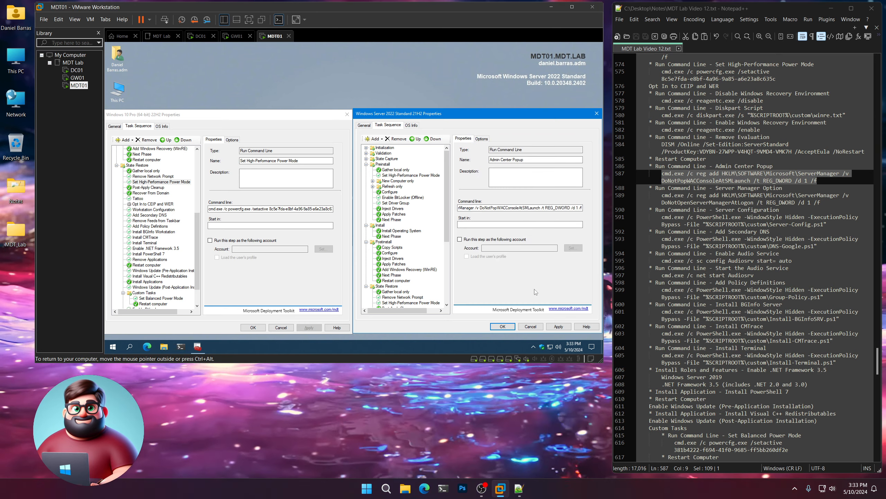
pyautogui.scroll(-5, 424, 269)
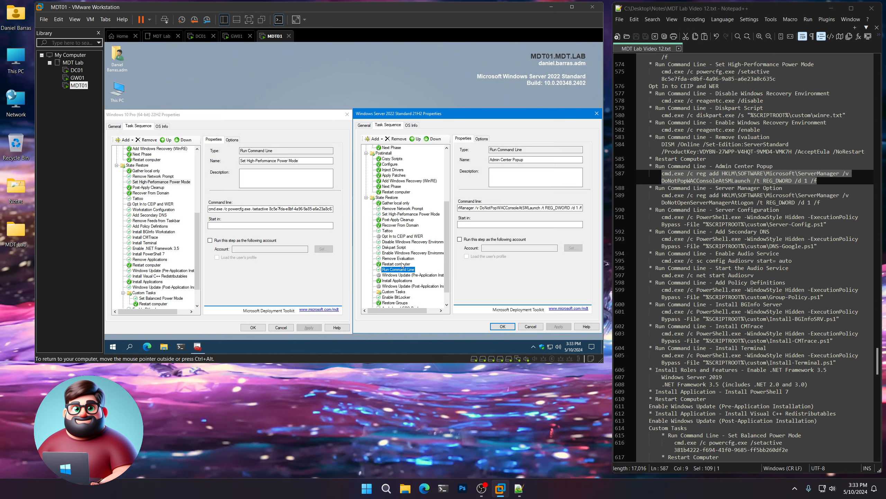
pyautogui.click(402, 269)
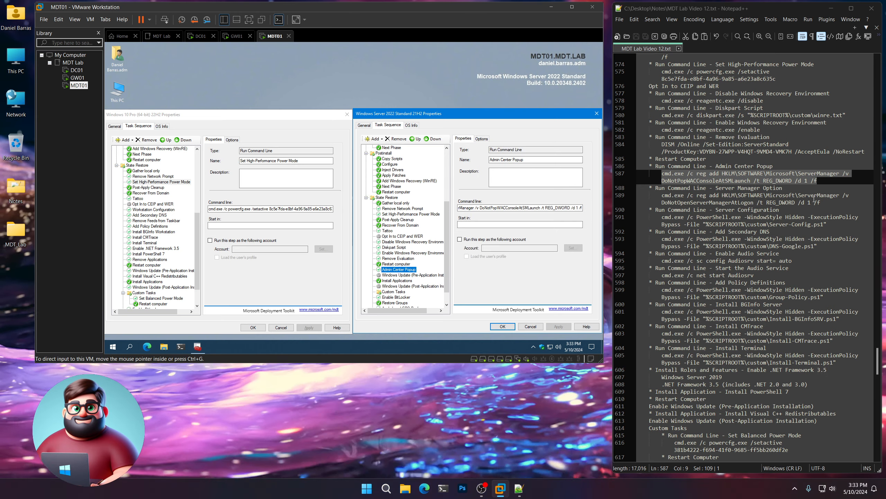
# - Add a Run Command Line step named Server Manager Option after Admin Center Popup, taking the name from the notes
pyautogui.moveTo(785, 188); pyautogui.dragTo(714, 188)
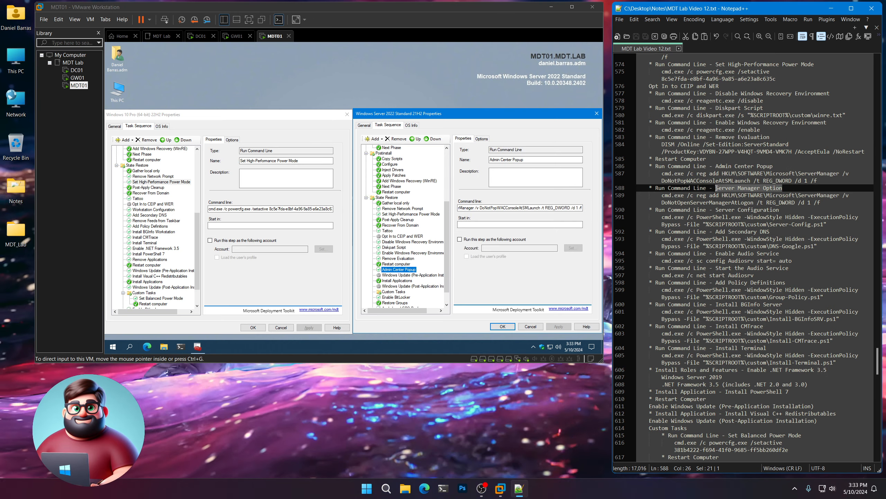
pyautogui.click(378, 138)
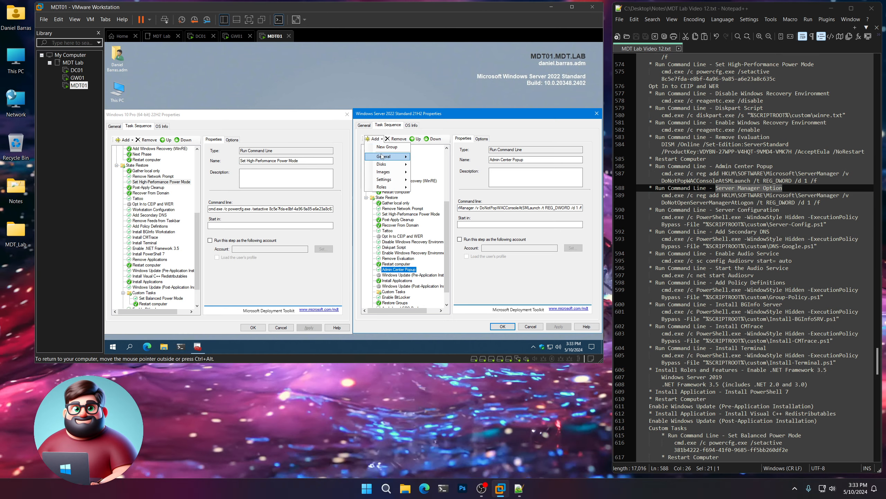
pyautogui.moveTo(387, 156)
pyautogui.click(439, 160)
pyautogui.rightClick(757, 188)
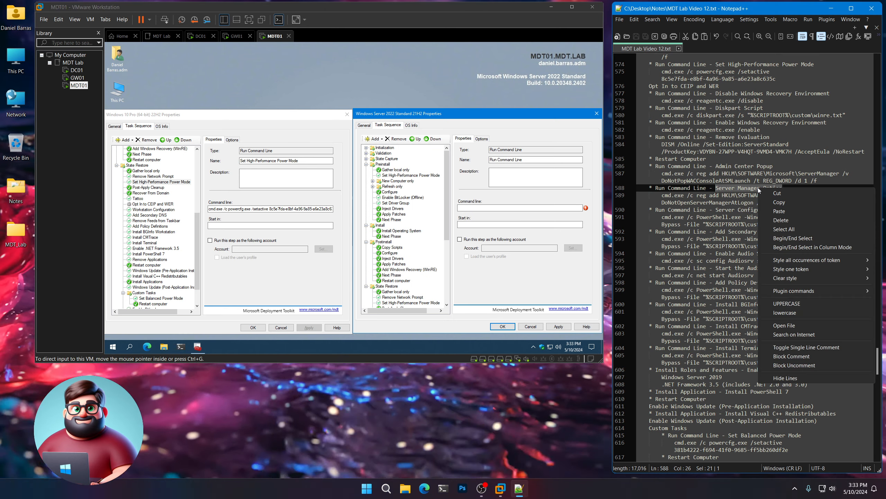
pyautogui.click(772, 203)
pyautogui.click(510, 161)
pyautogui.hotkey('ctrl', 'a')
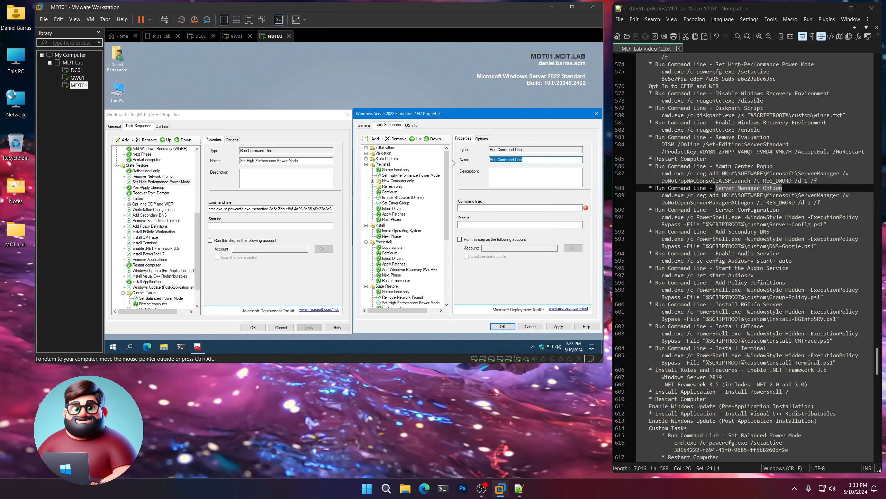
pyautogui.hotkey('ctrl', 'v')
# - Set Server Manager Option's command line to cmd.exe /c reg add HKLM\SOFTWARE\Microsoft\ServerManager /v DoNotOpenServerManagerAtLogon /t REG_DWORD /d 1 /f, copied from the notes
pyautogui.moveTo(826, 203); pyautogui.dragTo(665, 195)
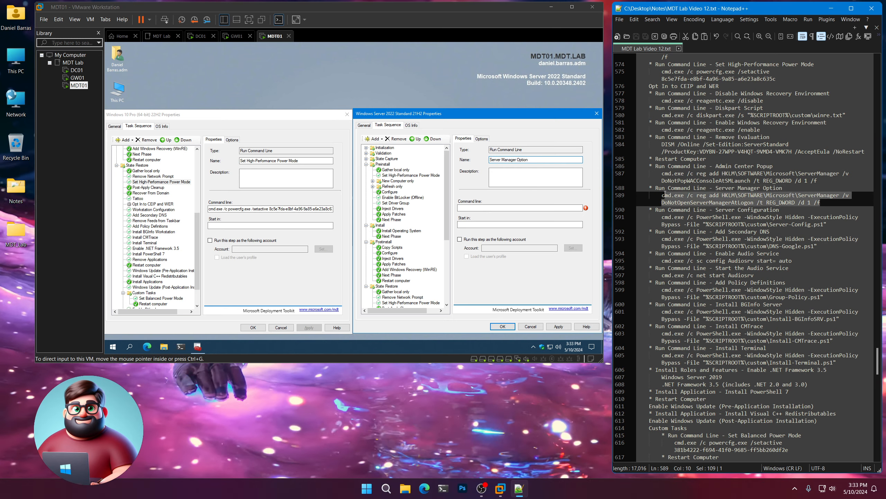
pyautogui.rightClick(663, 195)
pyautogui.click(688, 211)
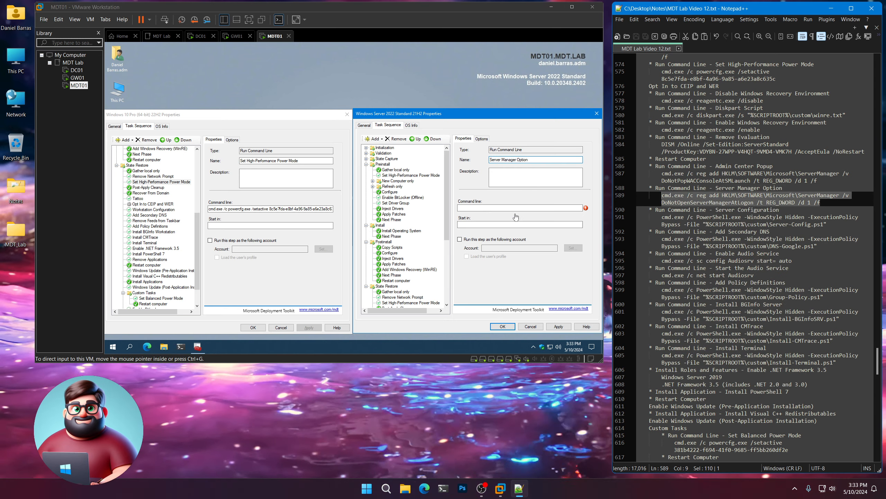
pyautogui.click(501, 208)
pyautogui.hotkey('ctrl', 'v')
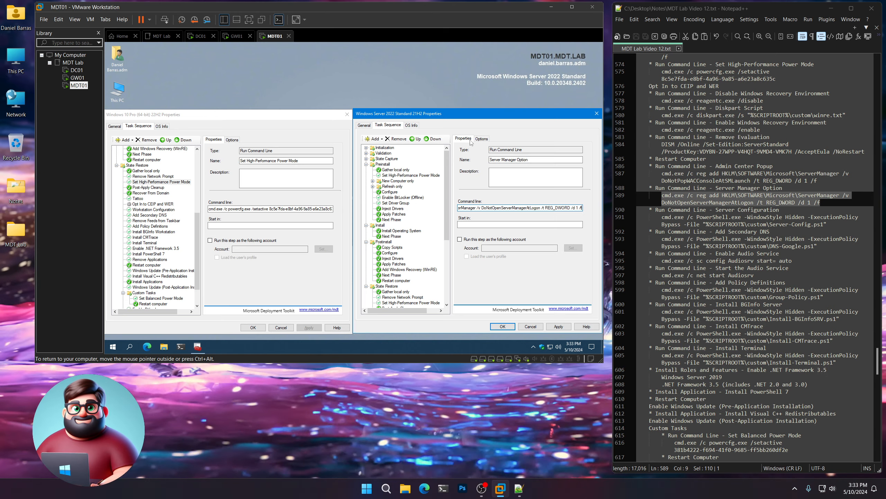
# - Make sure Server Manager Option continues on error and apply the changes to the server task sequence
pyautogui.click(481, 138)
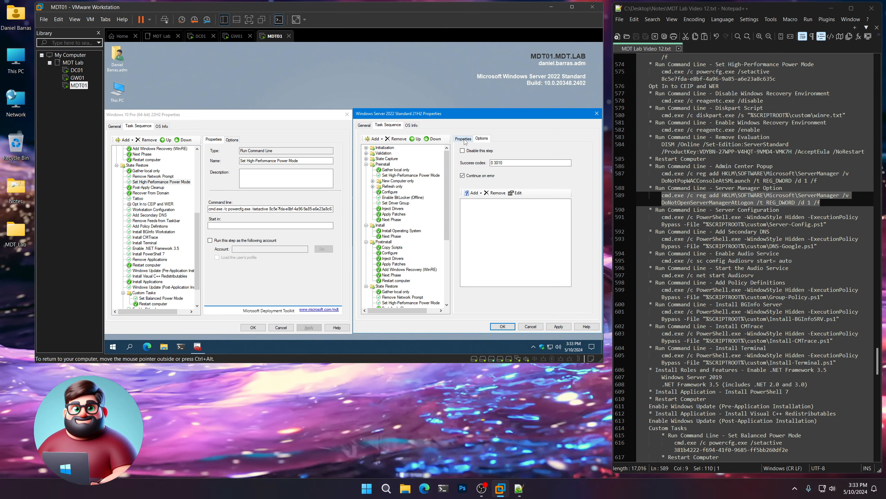
pyautogui.click(463, 139)
pyautogui.click(559, 326)
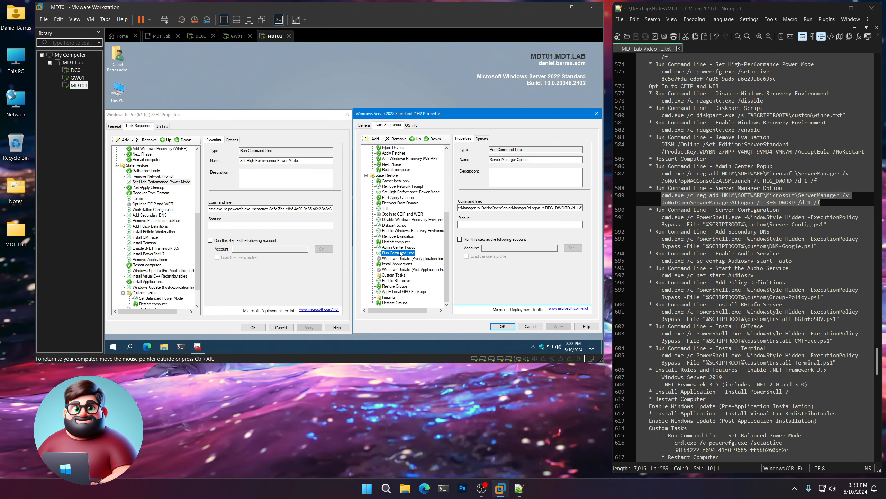
pyautogui.click(399, 253)
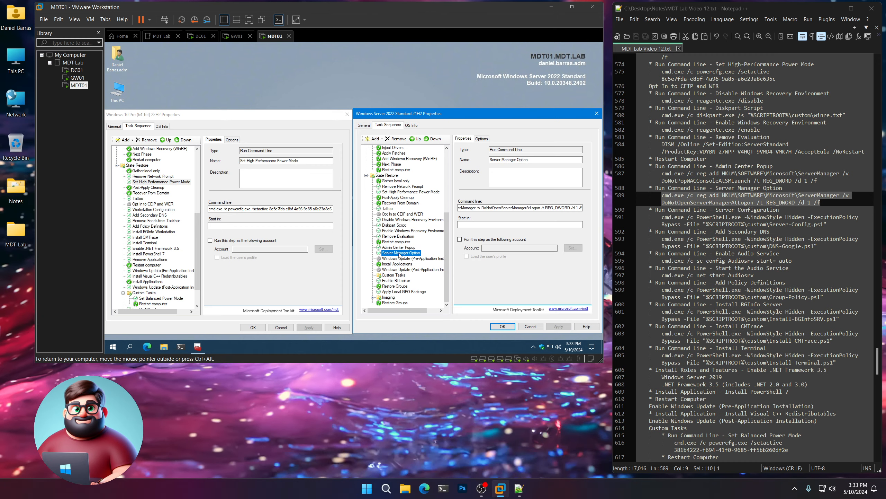
# - Add a Run Command Line step named Server Configuration after Server Manager Option, taking the name from the notes
pyautogui.moveTo(781, 209); pyautogui.dragTo(718, 209)
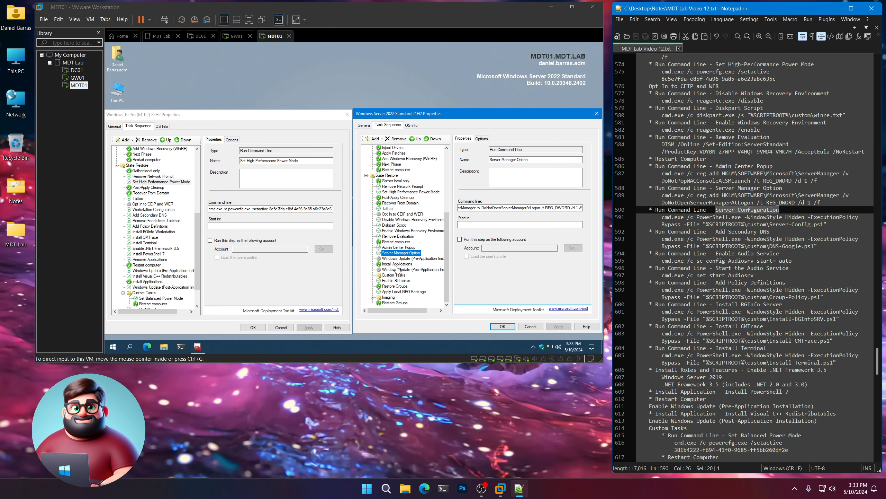
pyautogui.click(400, 253)
pyautogui.click(372, 138)
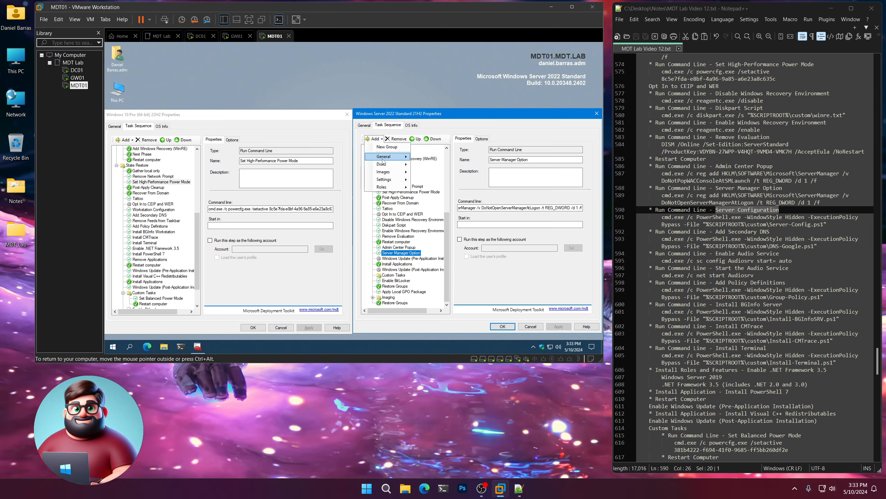
# - Add a Run Command Line step after Server Manager Option in the Windows Server 2022 task sequence and name it Server Configuration
pyautogui.moveTo(387, 156)
pyautogui.click(440, 157)
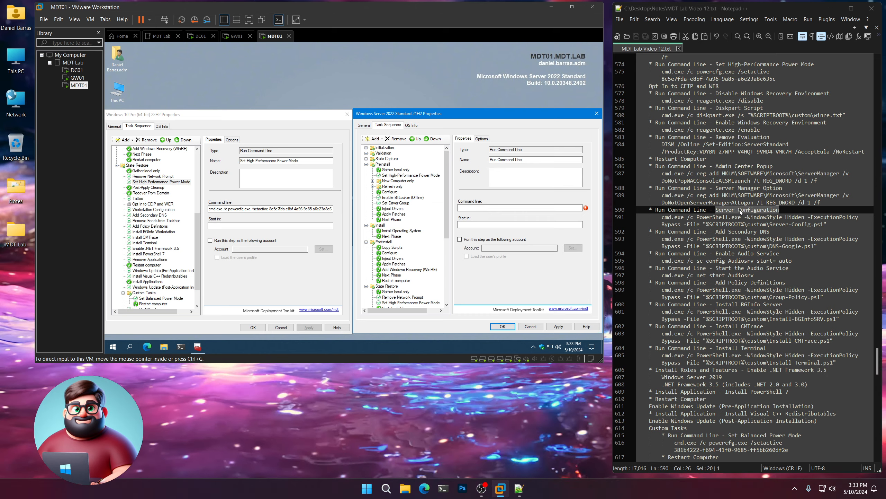
pyautogui.rightClick(739, 210)
pyautogui.click(757, 224)
pyautogui.moveTo(526, 160); pyautogui.dragTo(509, 159)
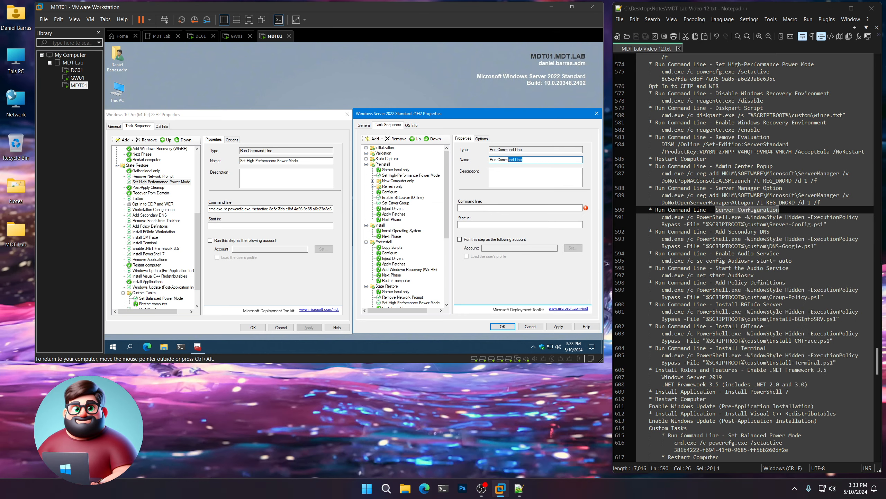
# - Set Server Configuration's command to cmd.exe /c PowerShell.exe -WindowStyle Hidden -ExecutionPolicy Bypass -File "%SCRIPTROOT%\custom\Server-Config.ps1", enable Continue on error, and apply
pyautogui.moveTo(836, 225); pyautogui.dragTo(658, 218)
pyautogui.rightClick(682, 221)
pyautogui.click(700, 238)
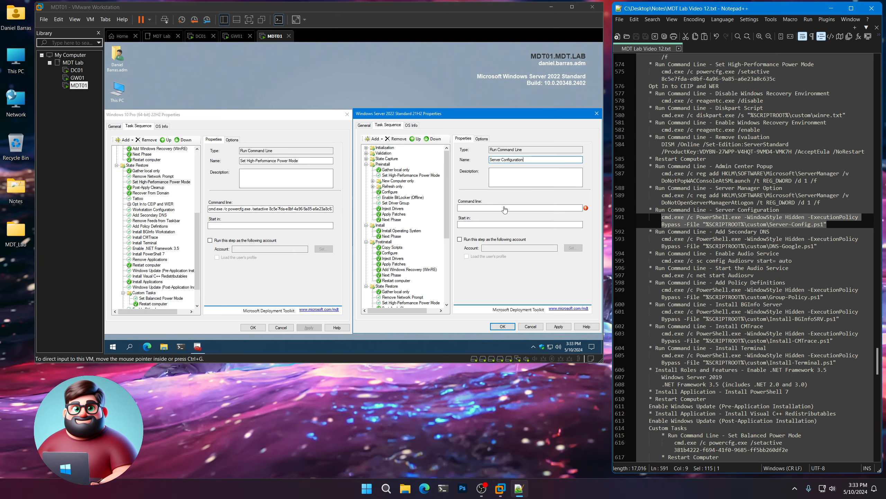
pyautogui.click(519, 208)
pyautogui.hotkey('ctrl', 'v')
pyautogui.click(482, 139)
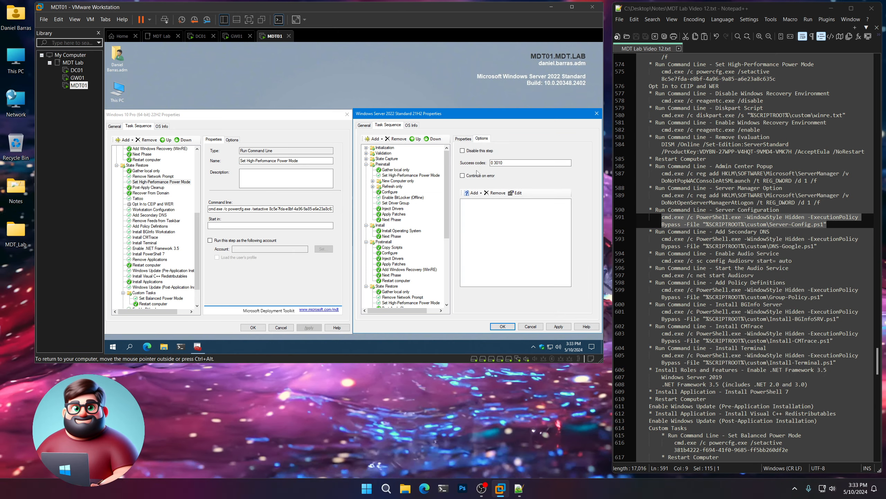
pyautogui.click(464, 139)
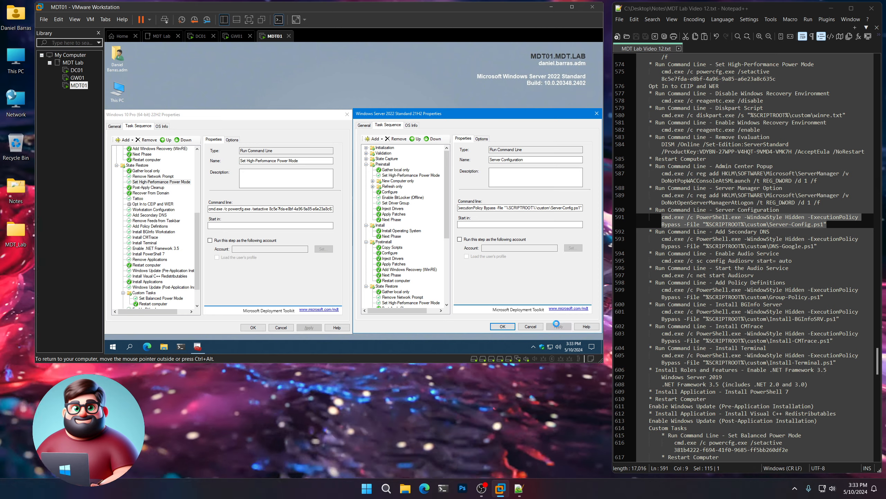
pyautogui.scroll(-7, 416, 264)
pyautogui.click(405, 252)
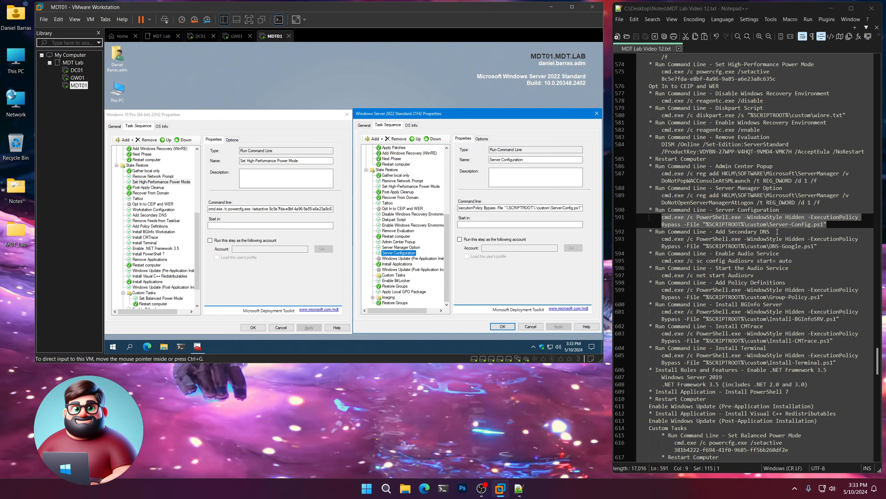
# - Copy the Add Secondary DNS step from the Windows 10 Pro task sequence to after Server Configuration in the Windows Server 2022 sequence
pyautogui.moveTo(777, 232); pyautogui.dragTo(716, 232)
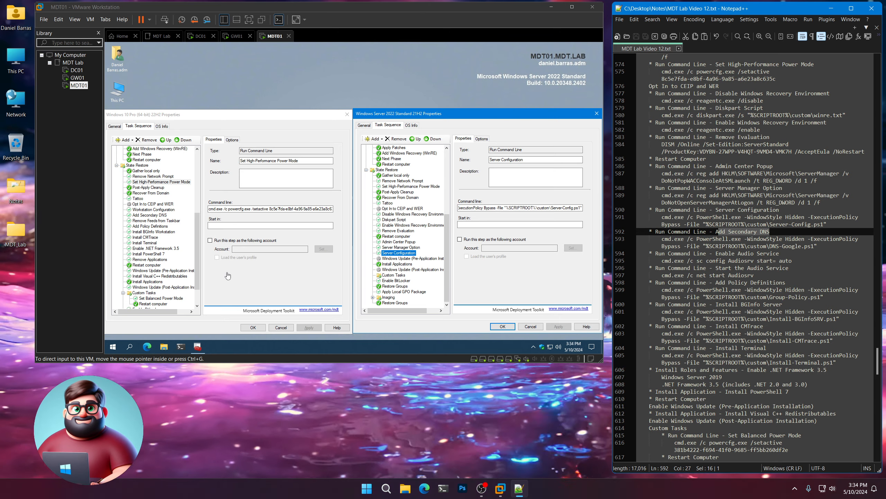
pyautogui.click(178, 219)
pyautogui.click(155, 215)
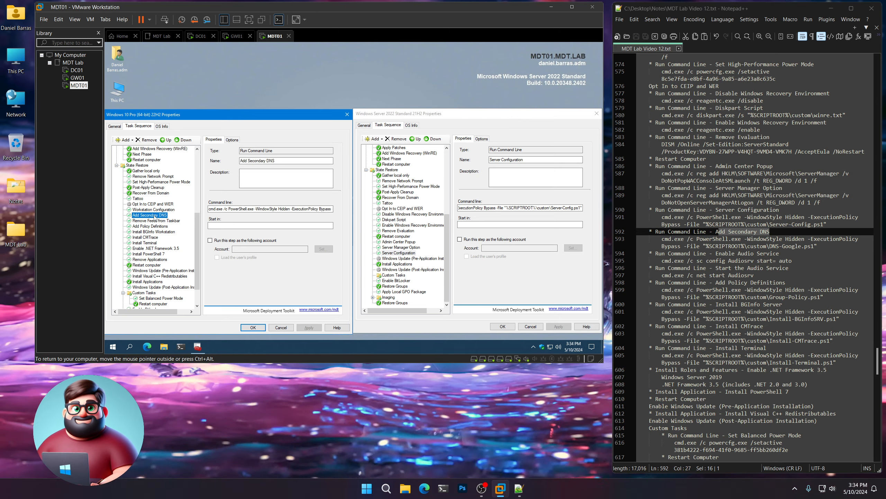
pyautogui.rightClick(155, 216)
pyautogui.click(171, 220)
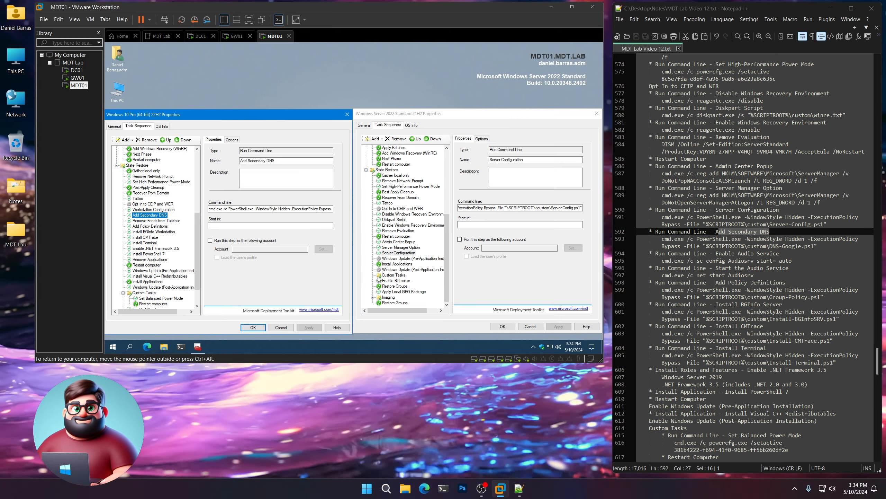
pyautogui.click(399, 253)
pyautogui.rightClick(400, 253)
pyautogui.click(412, 264)
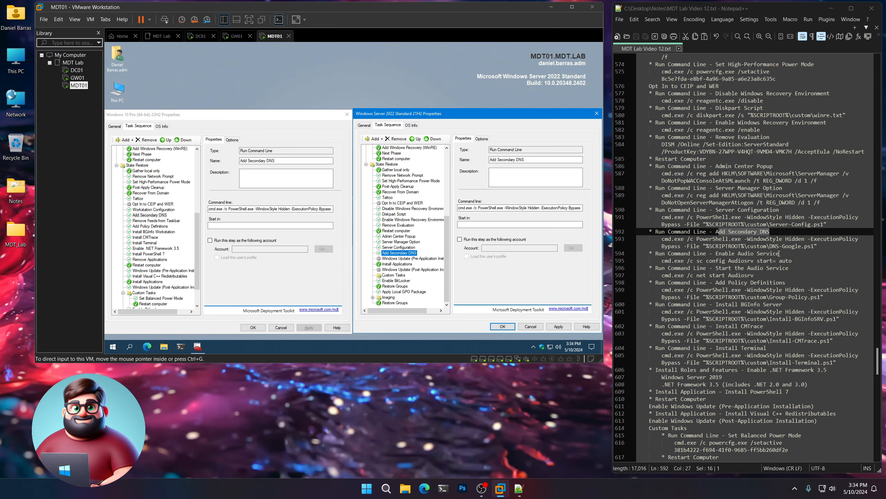
# - Add a Run Command Line step after Add Secondary DNS and name it Enable Audio Service, as listed in the notes
pyautogui.moveTo(779, 253); pyautogui.dragTo(717, 254)
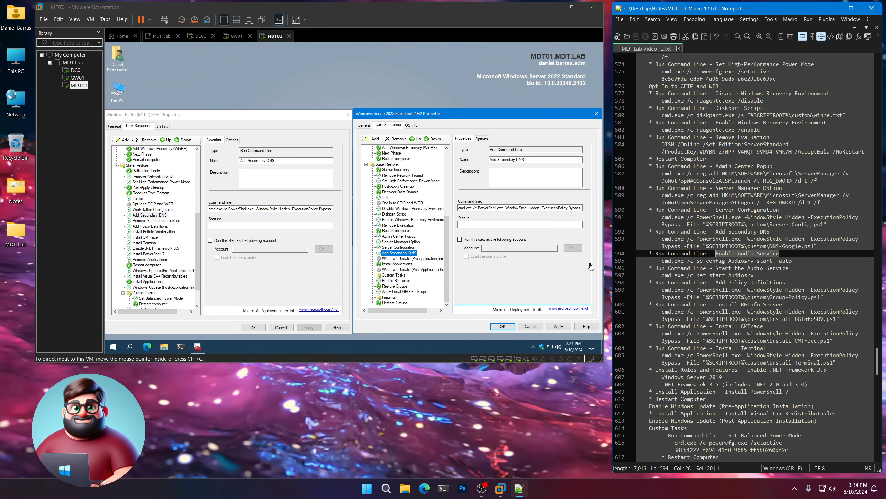
pyautogui.click(373, 138)
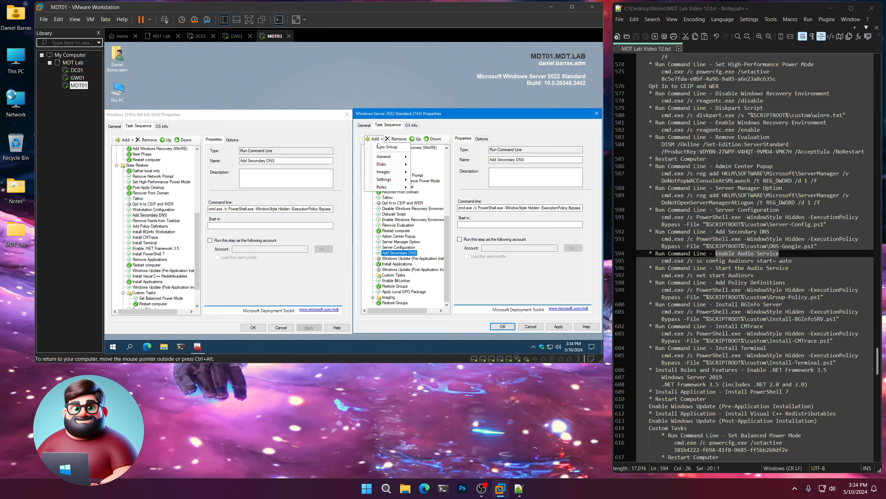
pyautogui.moveTo(387, 157)
pyautogui.click(441, 157)
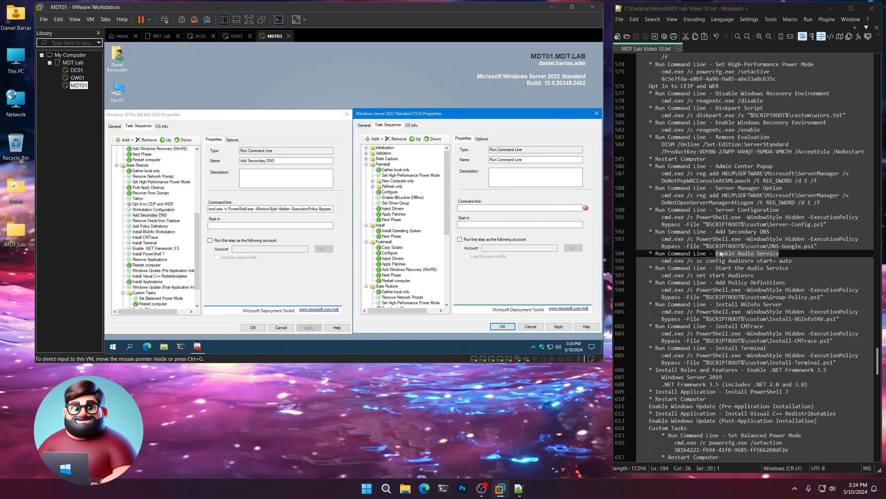
pyautogui.rightClick(741, 254)
pyautogui.click(771, 269)
pyautogui.click(536, 160)
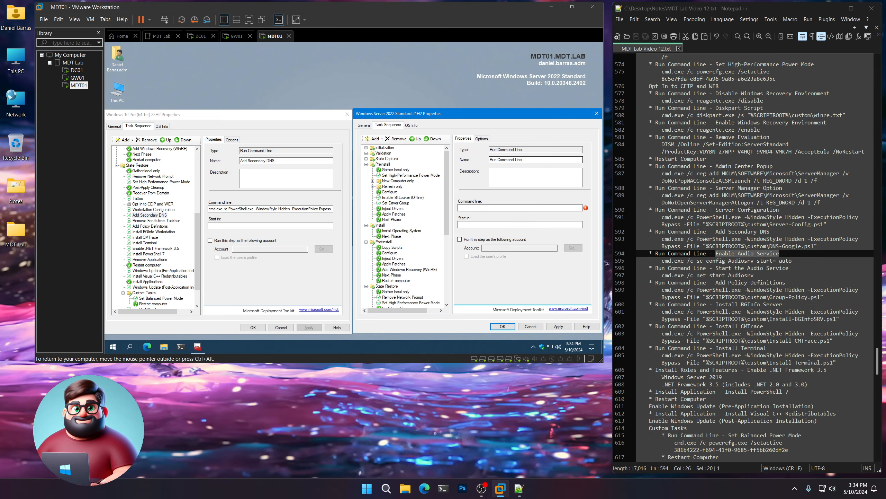
pyautogui.hotkey('ctrl', 'a')
pyautogui.hotkey('ctrl', 'v')
# - Set the Enable Audio Service command line to cmd.exe /c sc config Audiosrv start= auto, enable Continue on error, and apply the changes
pyautogui.moveTo(792, 260); pyautogui.dragTo(661, 261)
pyautogui.rightClick(682, 262)
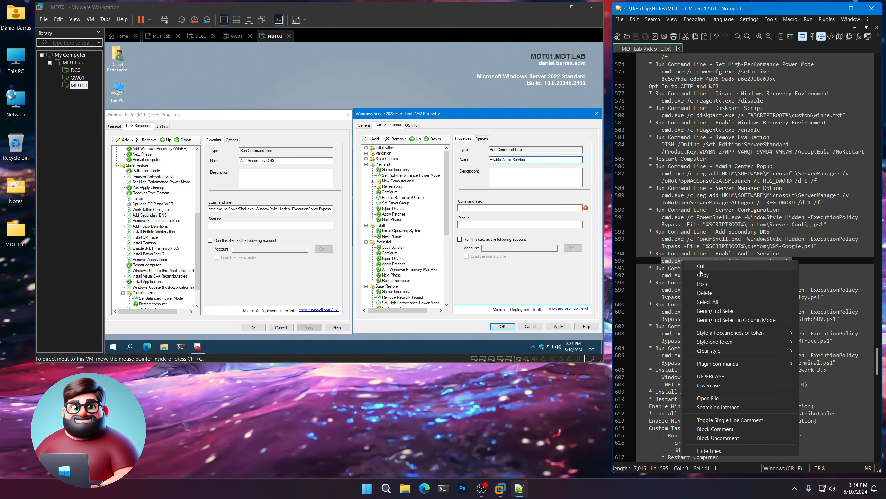
pyautogui.click(701, 272)
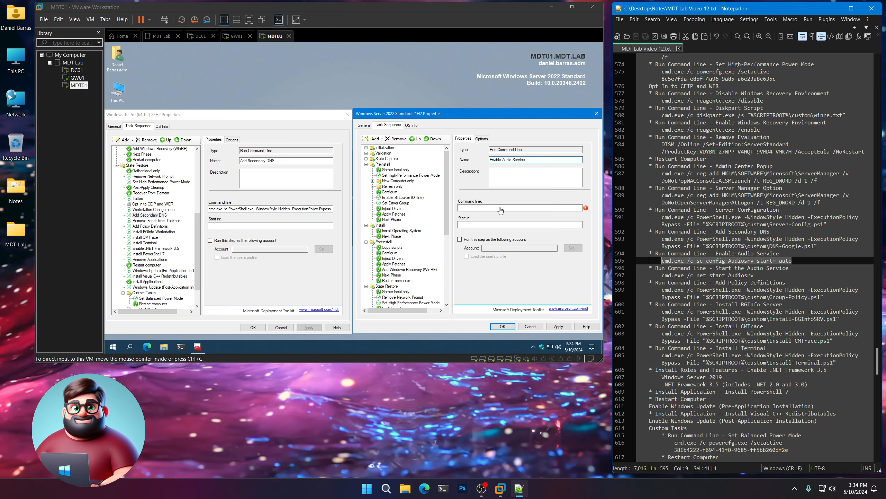
pyautogui.click(511, 209)
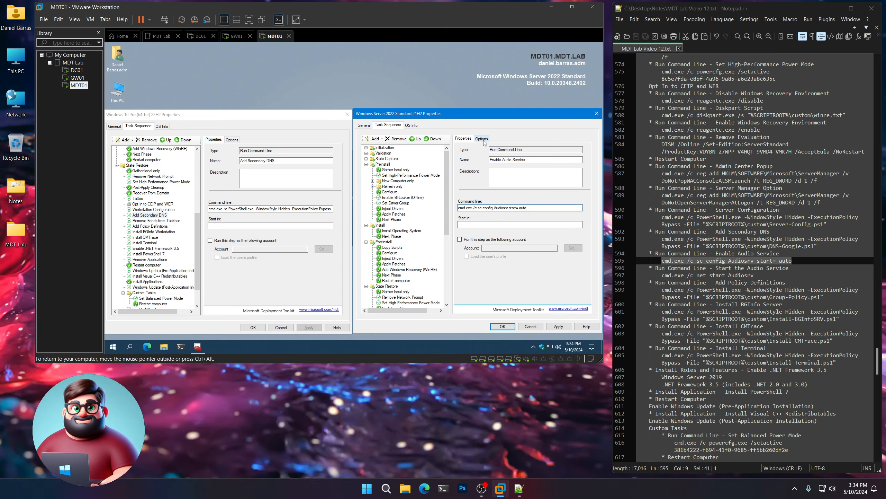
pyautogui.click(481, 139)
pyautogui.click(463, 138)
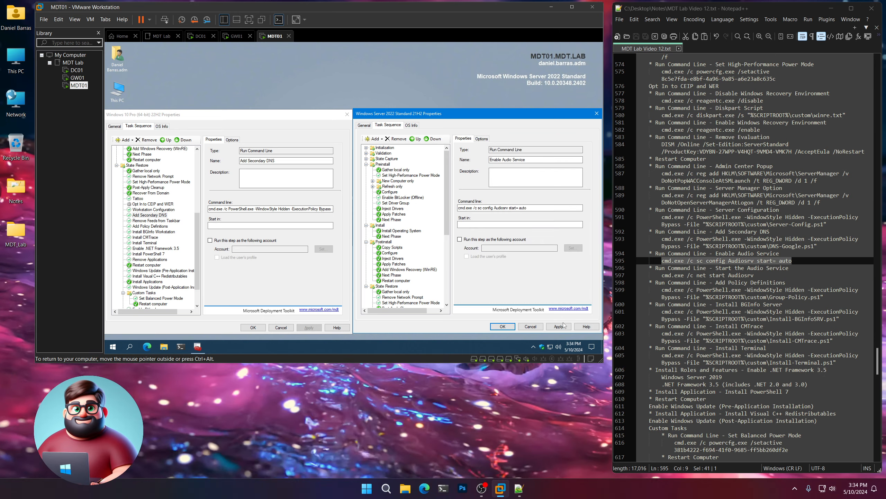
pyautogui.click(559, 326)
pyautogui.scroll(-8, 402, 251)
pyautogui.click(398, 247)
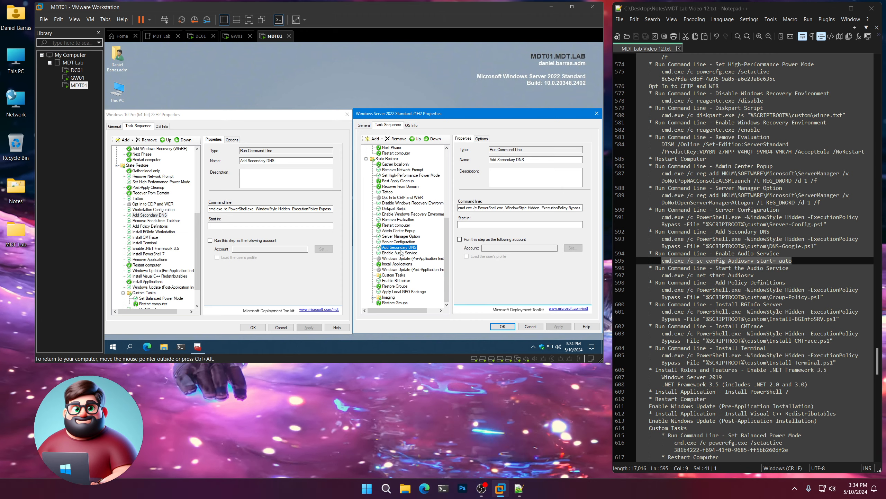
# - Add a Run Command Line step after Enable Audio Service and name it Start the Audio Service
pyautogui.click(402, 252)
pyautogui.click(374, 139)
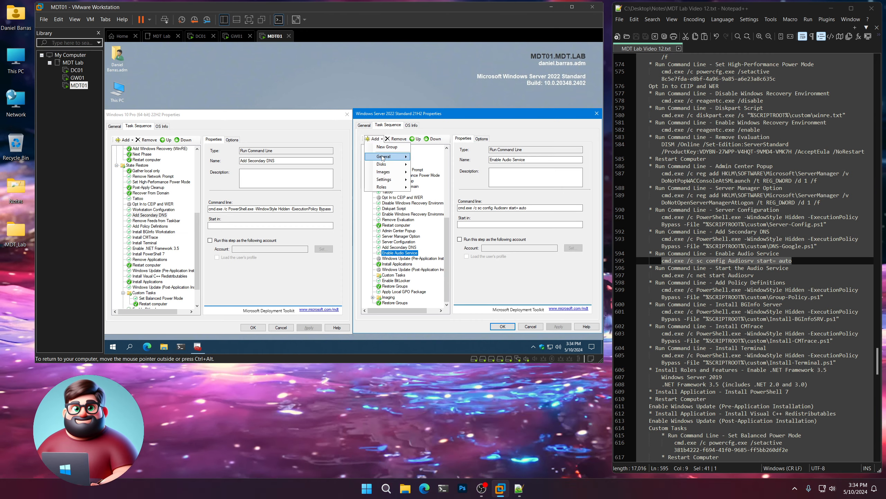
pyautogui.moveTo(383, 158)
pyautogui.click(433, 158)
pyautogui.click(787, 268)
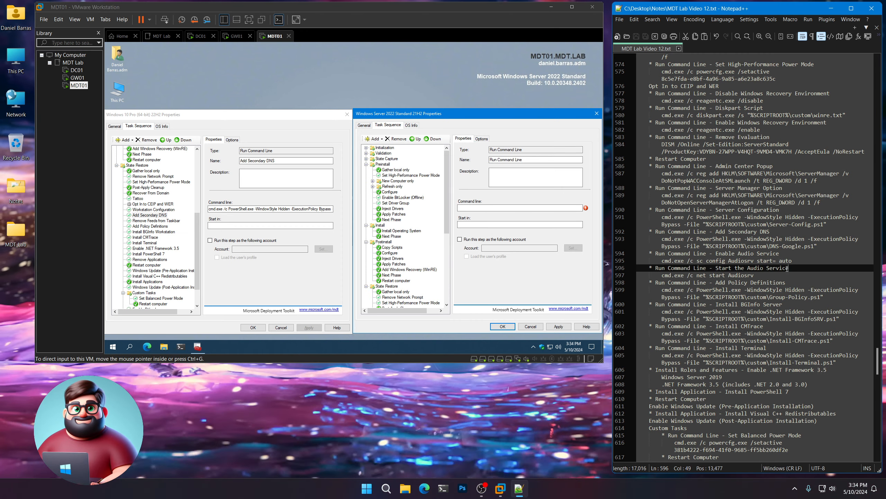
pyautogui.moveTo(787, 268); pyautogui.dragTo(721, 267)
pyautogui.rightClick(725, 269)
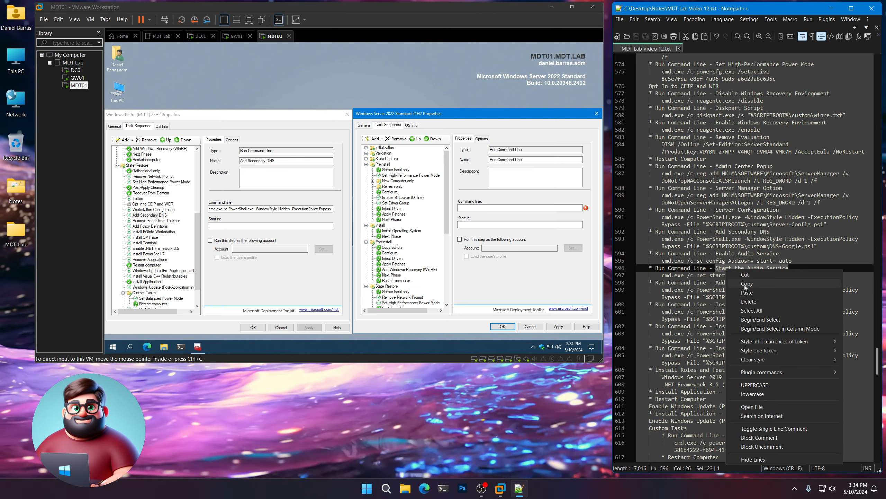
pyautogui.click(748, 284)
pyautogui.click(536, 161)
pyautogui.hotkey('ctrl', 'a')
pyautogui.hotkey('ctrl', 'v')
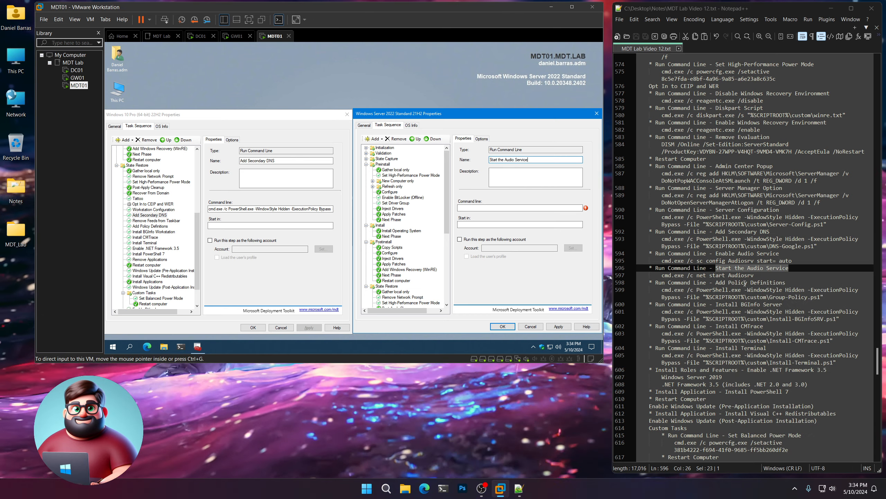
# - Set the Start the Audio Service command line to cmd.exe /c net start Audiosrv, enable Continue on error, and apply the changes
pyautogui.moveTo(758, 276); pyautogui.dragTo(676, 275)
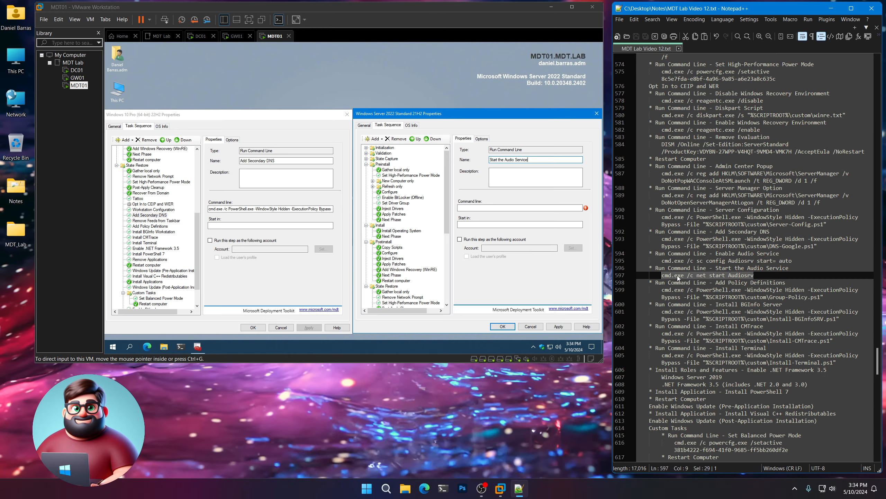
pyautogui.rightClick(678, 278)
pyautogui.click(695, 290)
pyautogui.click(495, 207)
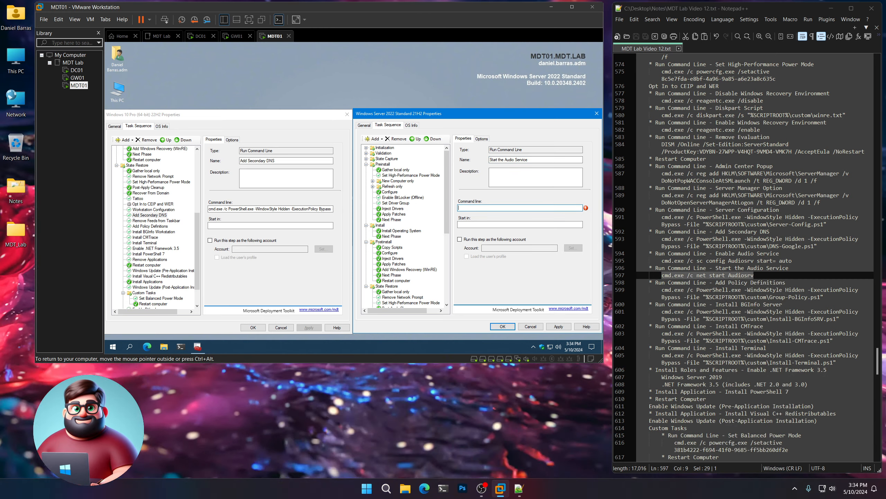
pyautogui.click(482, 138)
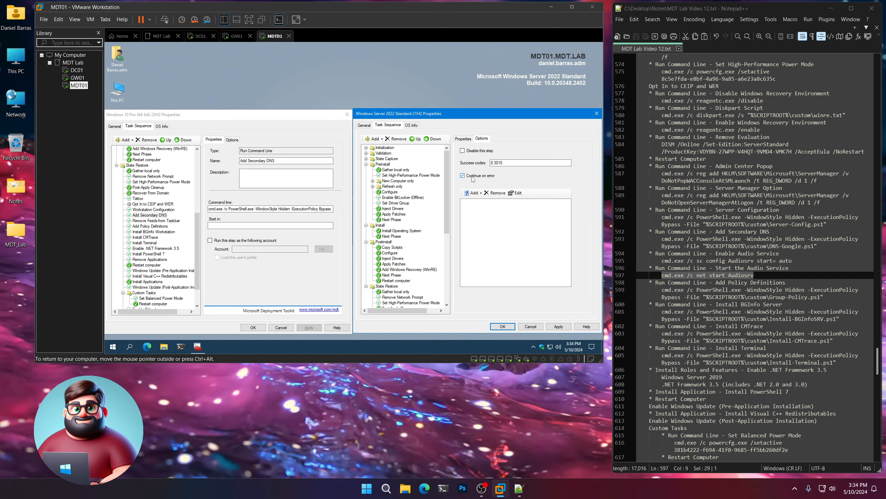
pyautogui.click(463, 139)
pyautogui.scroll(-8, 402, 244)
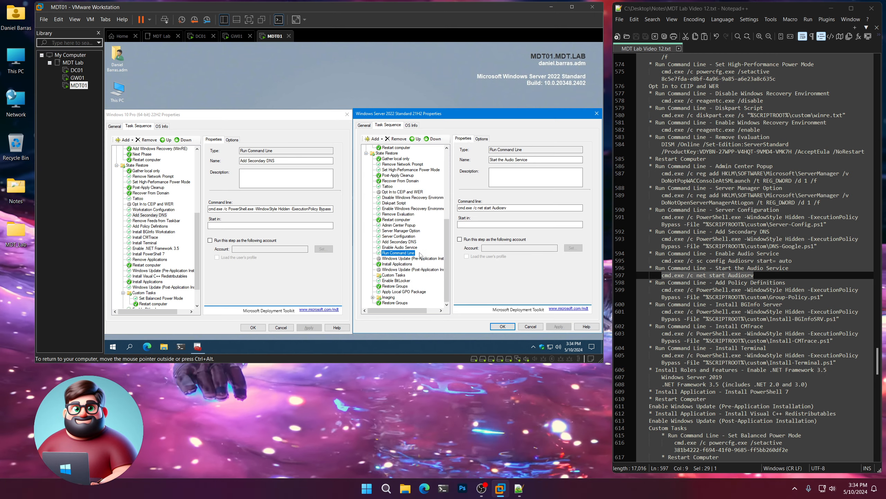
pyautogui.click(400, 252)
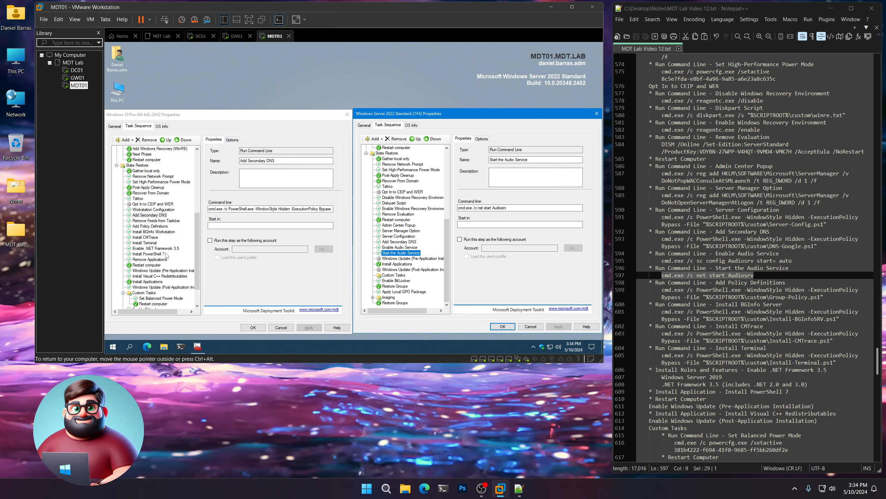
# - Copy the Add Policy Definitions step from the Windows 10 Pro task sequence to after Start the Audio Service in the server sequence
pyautogui.click(158, 226)
pyautogui.rightClick(162, 227)
pyautogui.click(168, 231)
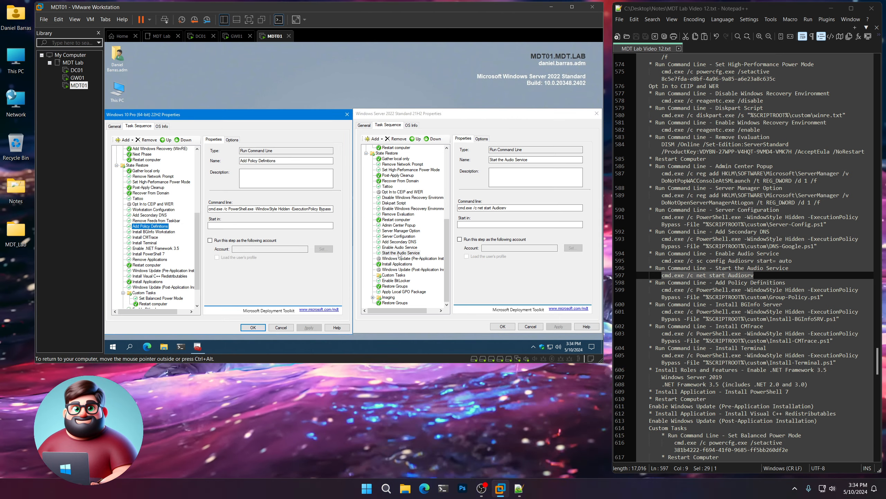
pyautogui.click(399, 255)
pyautogui.rightClick(401, 254)
pyautogui.click(408, 264)
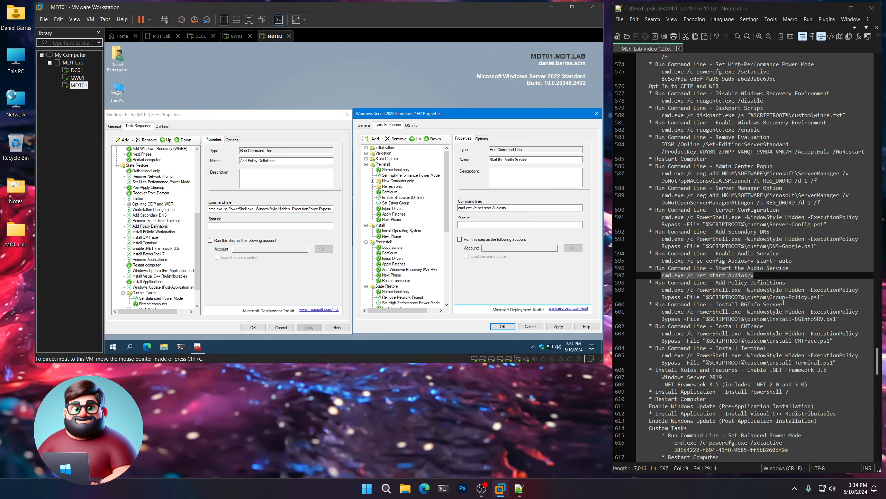
# - Add a Run Command Line step after Add Policy Definitions in the server sequence and name it Install BGInfo Server
pyautogui.moveTo(785, 304); pyautogui.dragTo(720, 306)
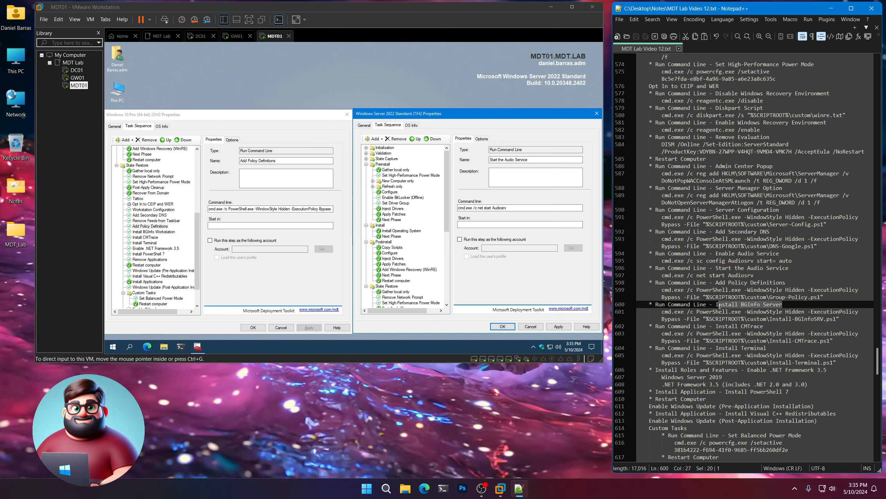
pyautogui.click(412, 225)
pyautogui.scroll(-8, 404, 244)
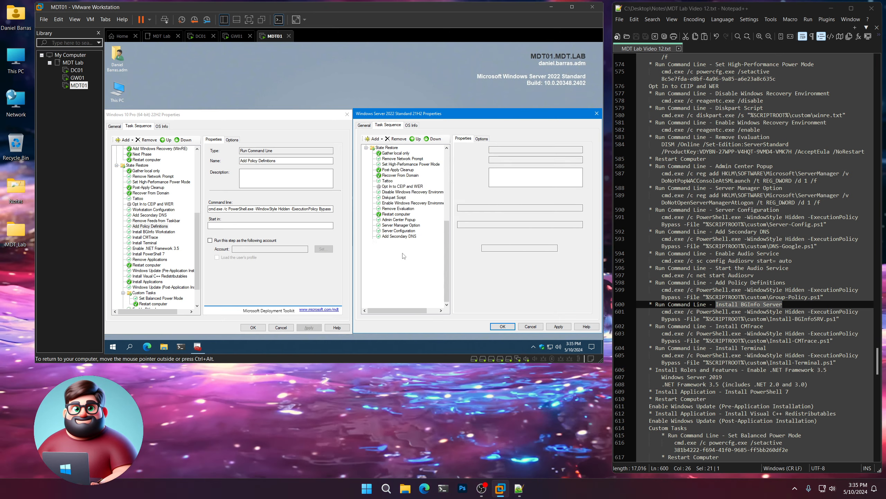
pyautogui.click(373, 139)
pyautogui.moveTo(383, 156)
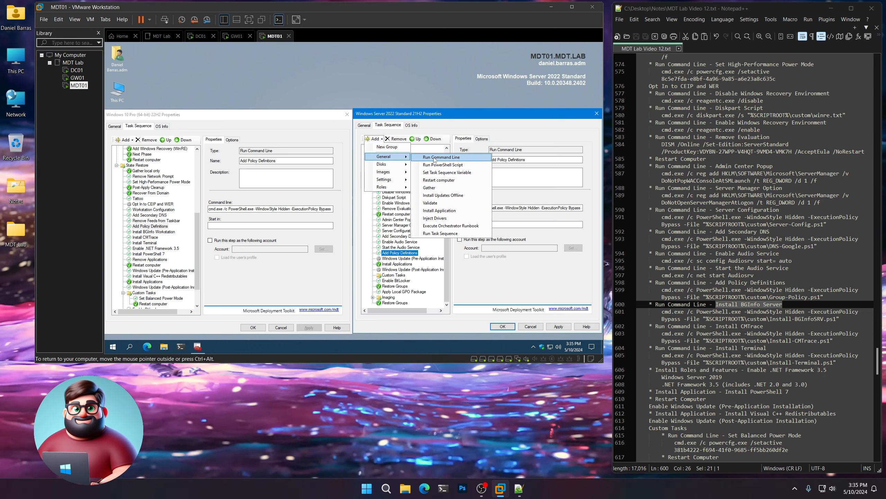
pyautogui.click(430, 158)
pyautogui.rightClick(763, 307)
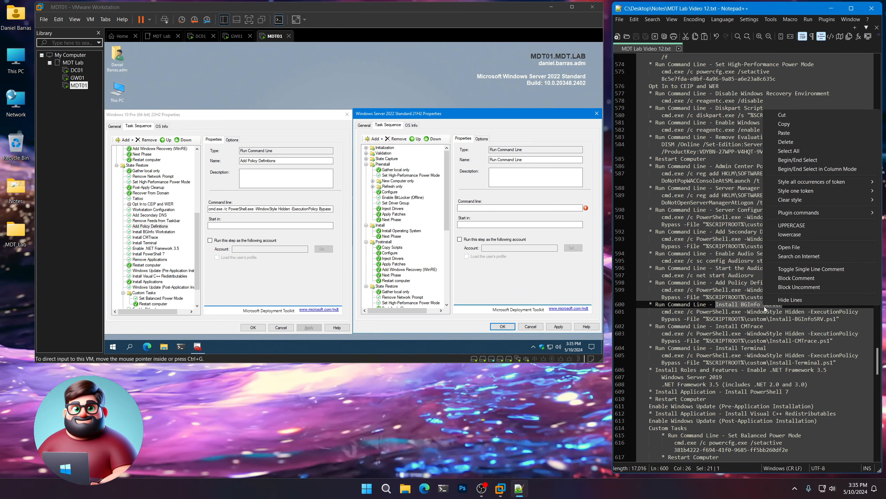
pyautogui.click(799, 124)
pyautogui.click(551, 160)
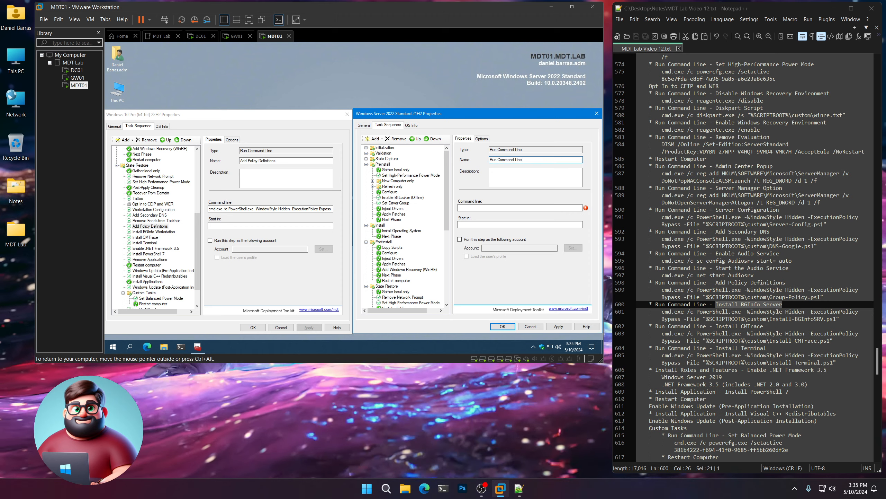
pyautogui.hotkey('ctrl', 'v')
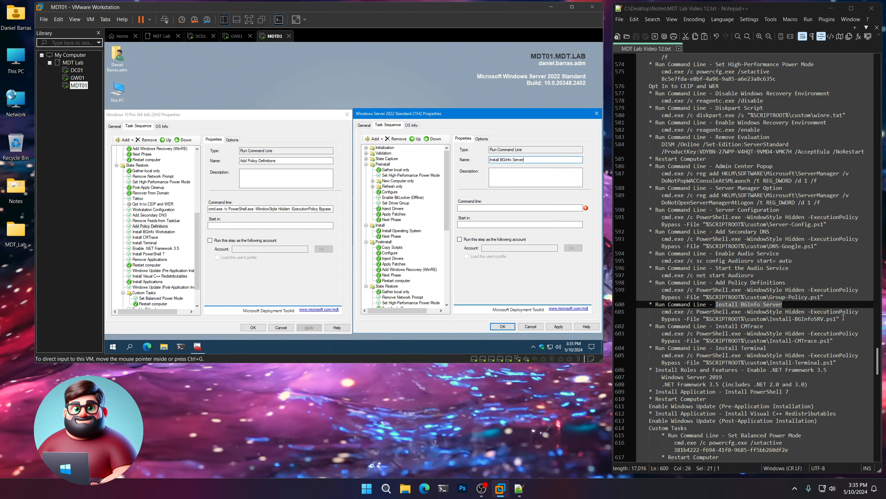
# - Set the Install BGInfo Server command line to cmd.exe /c PowerShell.exe -WindowStyle Hidden -ExecutionPolicy Bypass -File "%SCRIPTROOT%\custom\Install-BGInfoSRV.ps1", enable Continue on error, and apply the changes
pyautogui.moveTo(843, 317); pyautogui.dragTo(662, 311)
pyautogui.rightClick(682, 317)
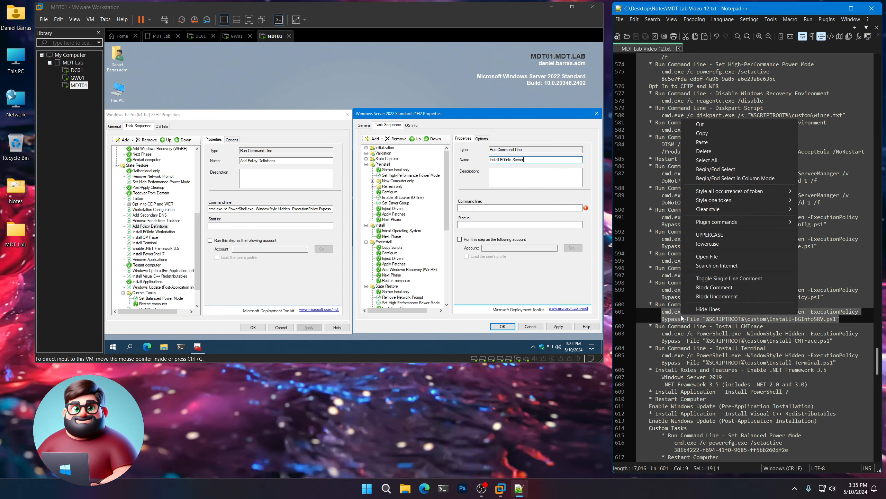
pyautogui.click(702, 133)
pyautogui.click(530, 207)
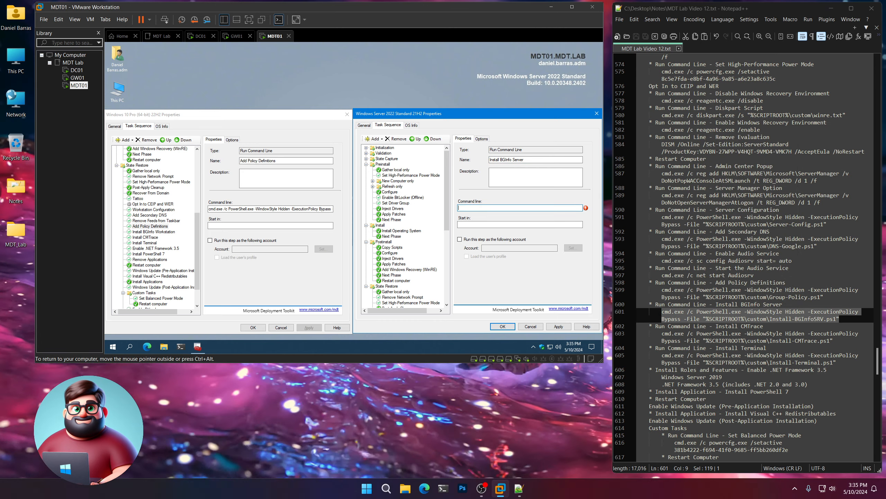
pyautogui.click(481, 138)
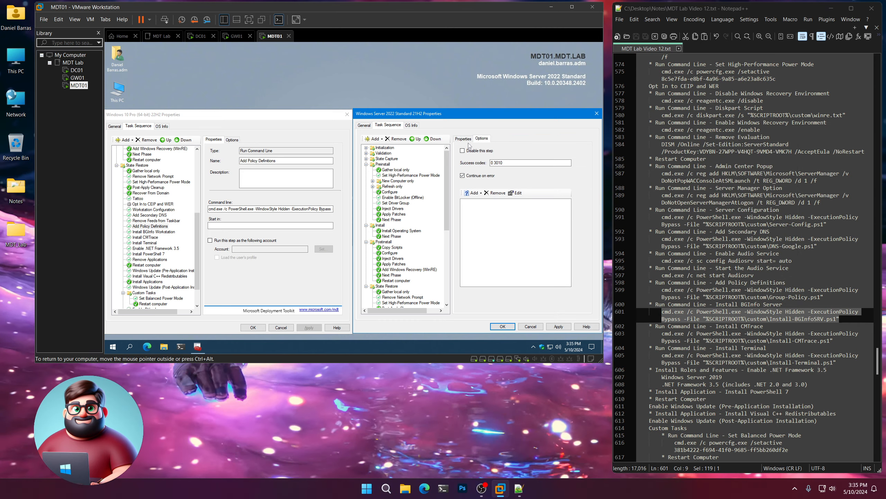
pyautogui.click(463, 138)
pyautogui.click(559, 327)
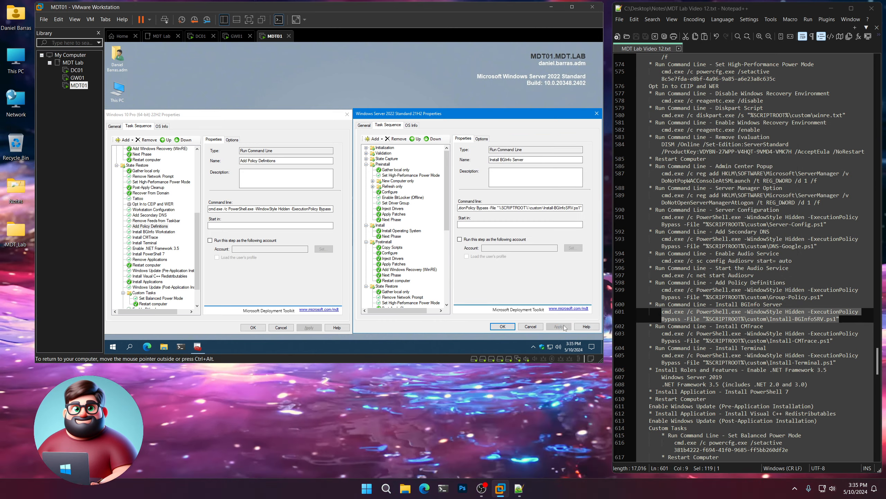
# - Copy the Install CMTrace step from the Windows 10 Pro task sequence to after Install BGInfo Server in the server sequence
pyautogui.scroll(-9, 404, 245)
pyautogui.click(398, 253)
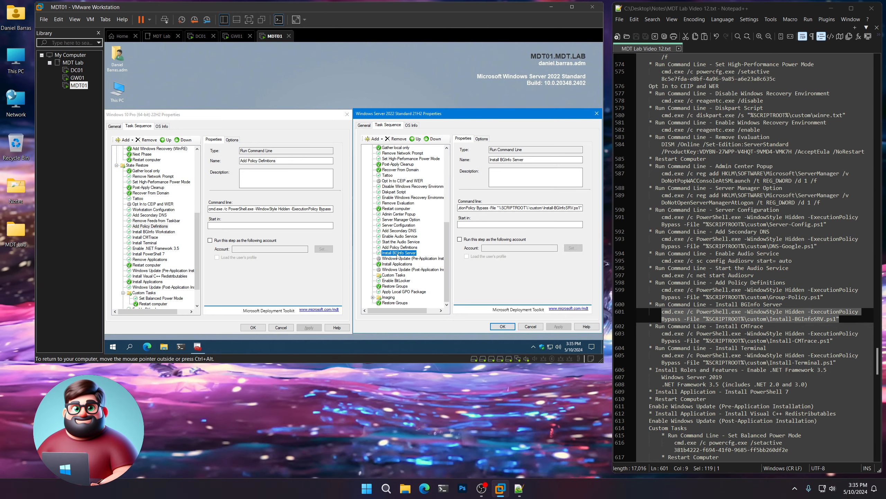
pyautogui.click(145, 237)
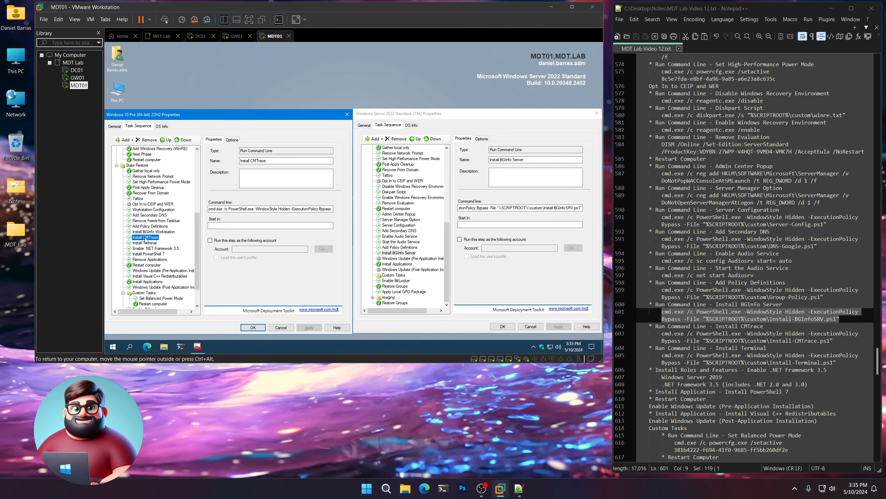
pyautogui.click(399, 254)
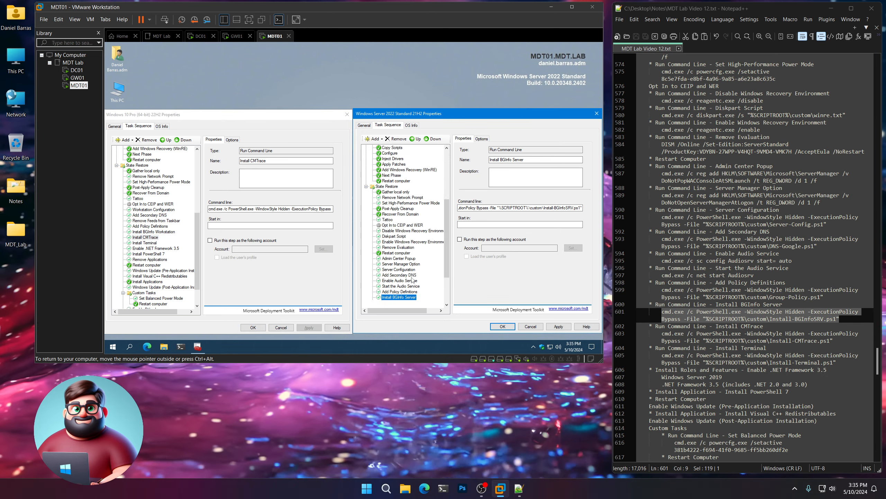
pyautogui.scroll(-3, 412, 279)
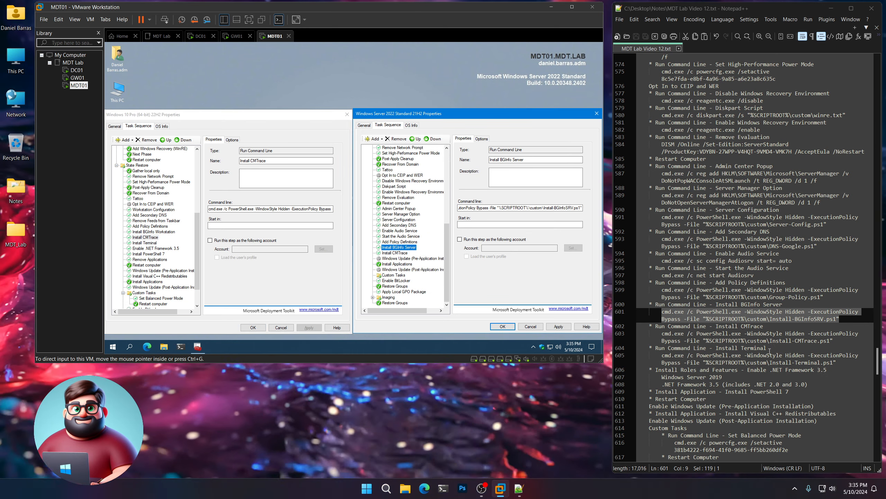
# - Copy the Install Terminal step from the Windows 10 Pro task sequence to after Install CMTrace in the server sequence
pyautogui.moveTo(767, 349); pyautogui.dragTo(721, 348)
pyautogui.click(147, 242)
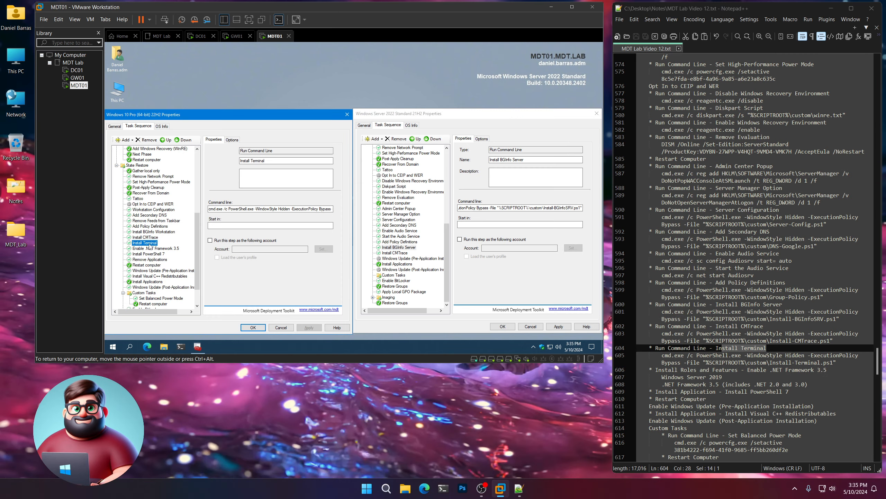
pyautogui.rightClick(150, 244)
pyautogui.click(164, 248)
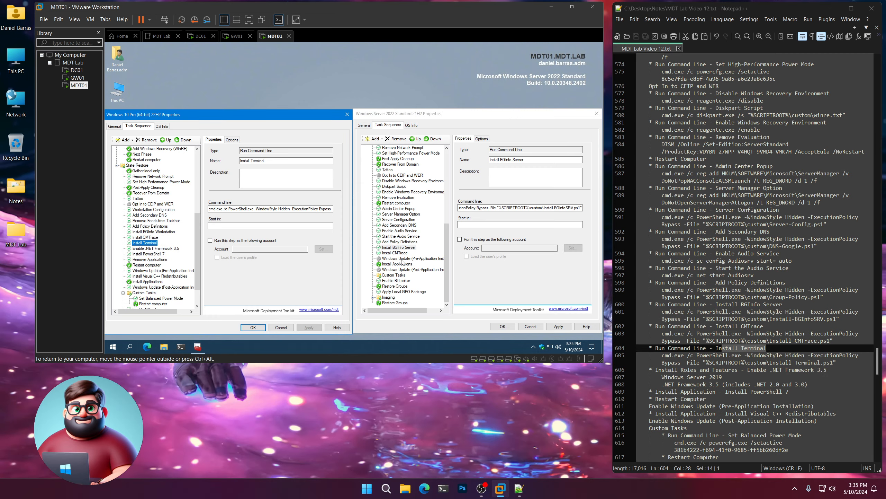
pyautogui.click(398, 253)
pyautogui.scroll(9, 412, 267)
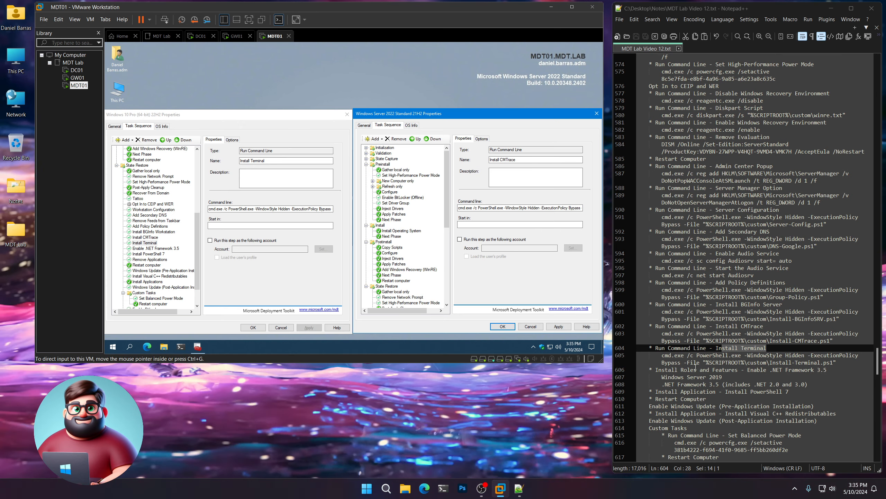
# - Add an Install Roles and Features step after Install Terminal in the server sequence
pyautogui.moveTo(657, 370); pyautogui.dragTo(697, 370)
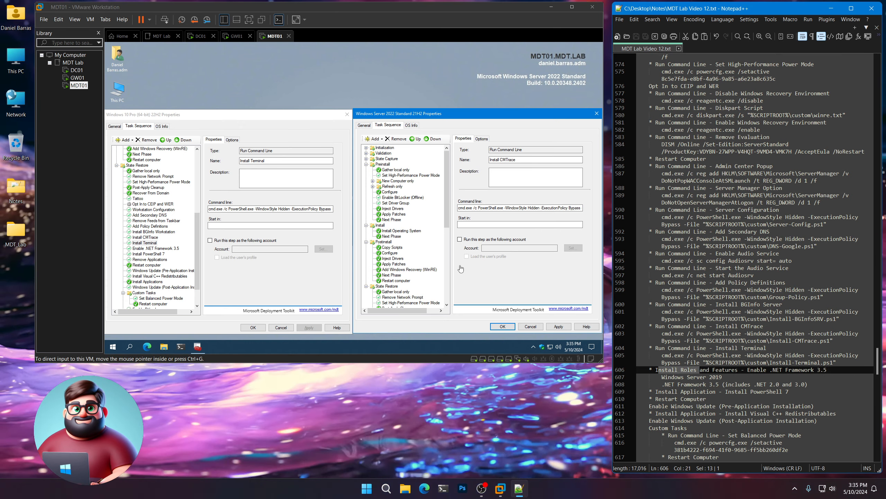
pyautogui.click(446, 281)
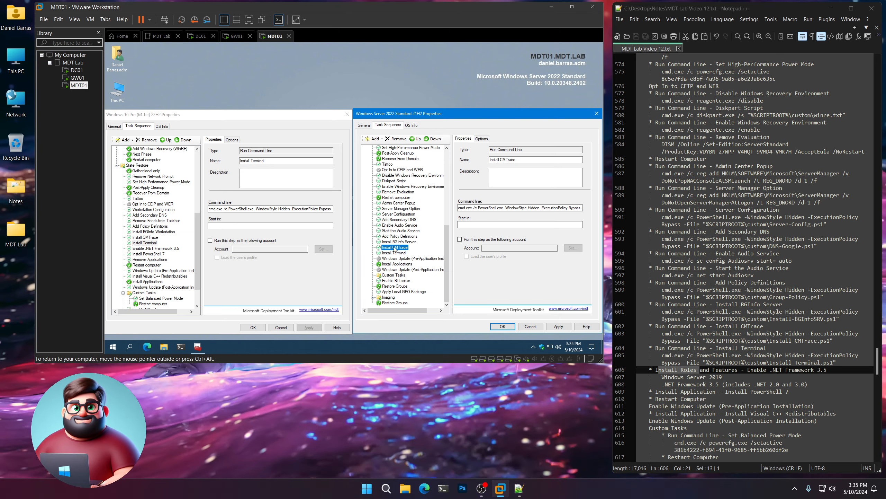
pyautogui.click(391, 252)
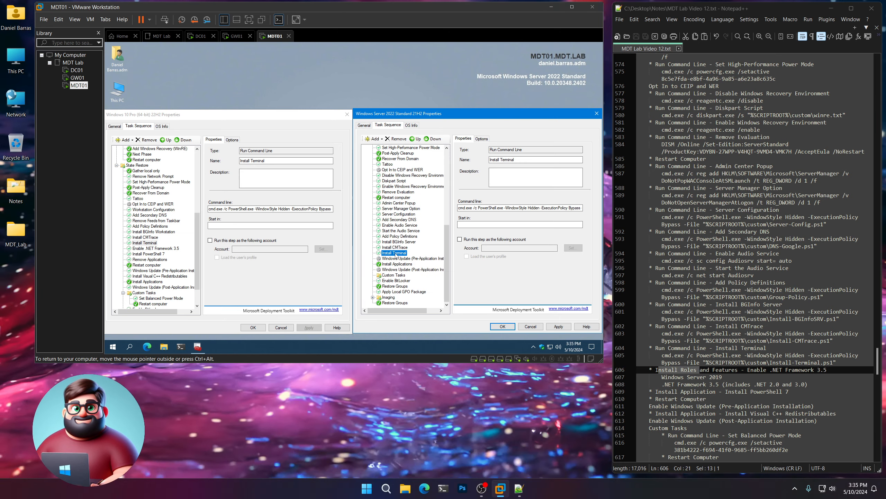
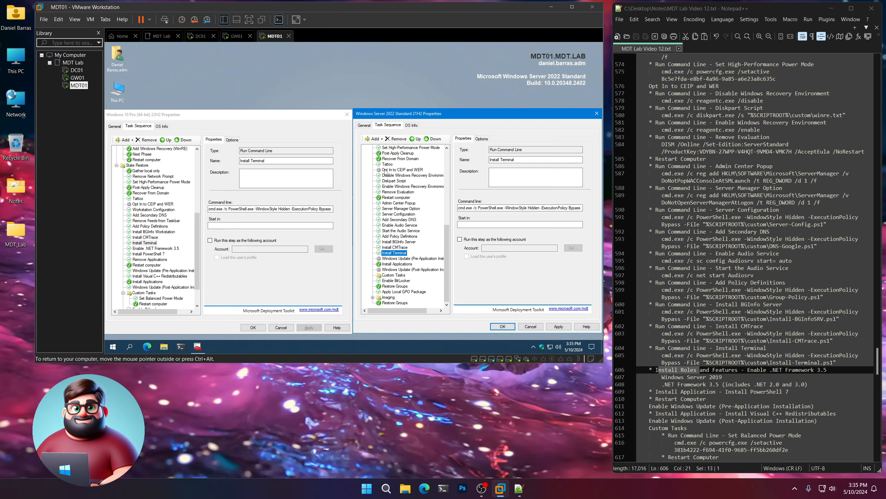
pyautogui.click(373, 139)
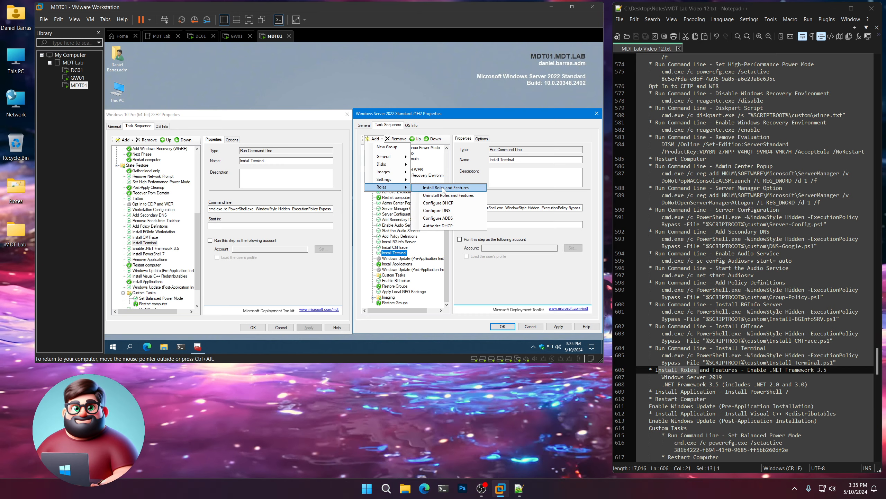
pyautogui.click(441, 187)
# - Set the roles step's operating system to Windows Server 2019 and select .NET Framework 3.5 (includes .NET 2.0 and 3.0)
pyautogui.click(490, 203)
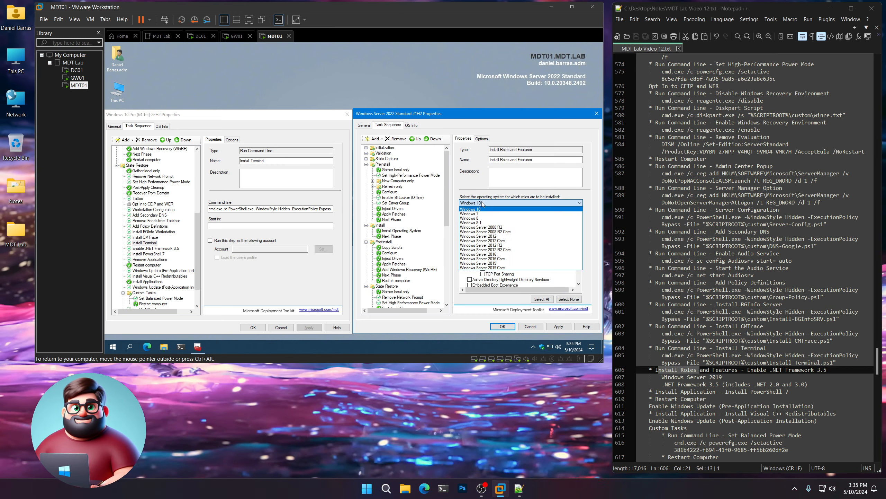
pyautogui.click(493, 264)
pyautogui.scroll(-10, 532, 267)
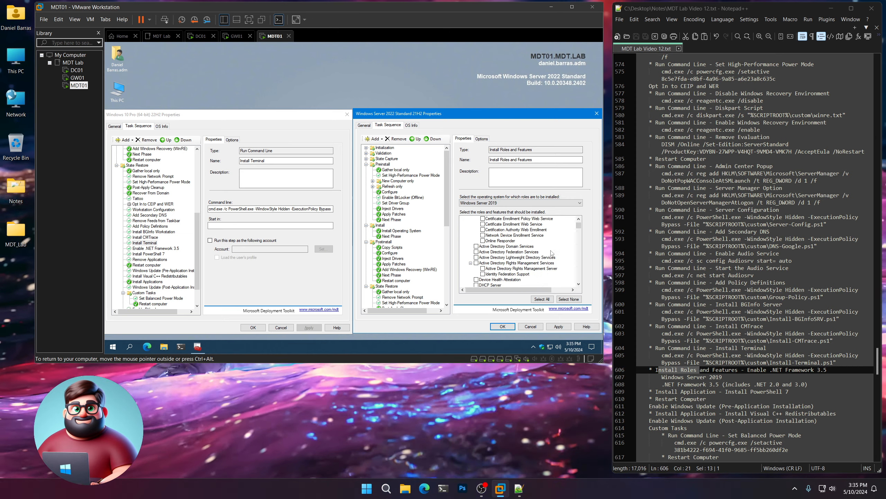
pyautogui.scroll(-10, 532, 266)
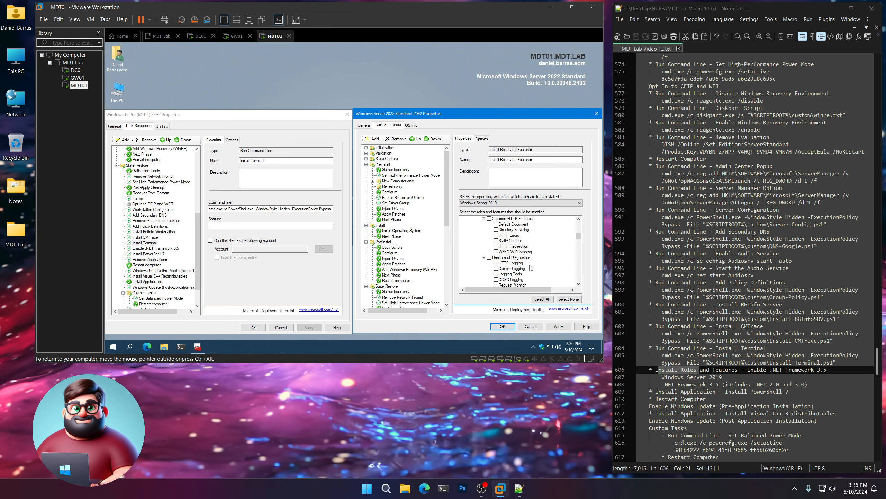
pyautogui.scroll(-10, 530, 267)
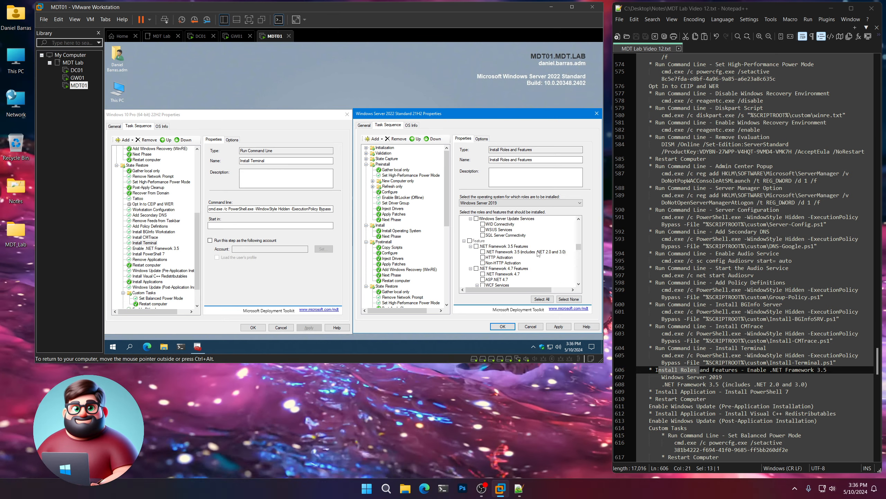
pyautogui.click(483, 252)
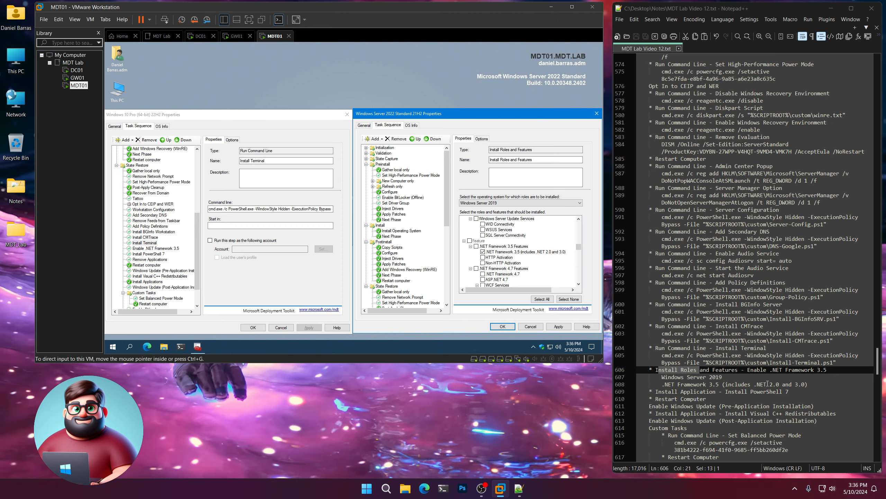
# - Rename the Install Roles and Features step to Enable .NET Framework 3.5 and apply the changes
pyautogui.moveTo(827, 369); pyautogui.dragTo(747, 369)
pyautogui.hotkey('ctrl', 'c')
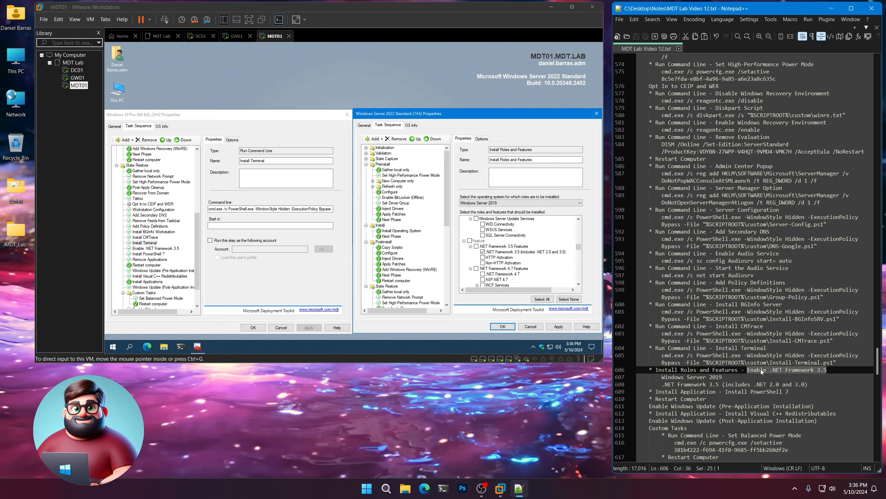
pyautogui.rightClick(761, 369)
pyautogui.click(817, 187)
pyautogui.click(536, 159)
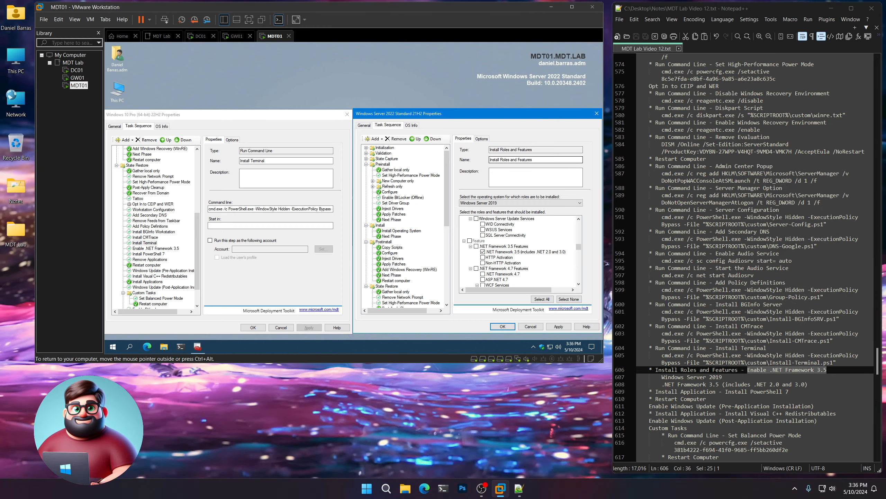
pyautogui.hotkey('ctrl', 'a')
pyautogui.hotkey('ctrl', 'v')
pyautogui.click(481, 138)
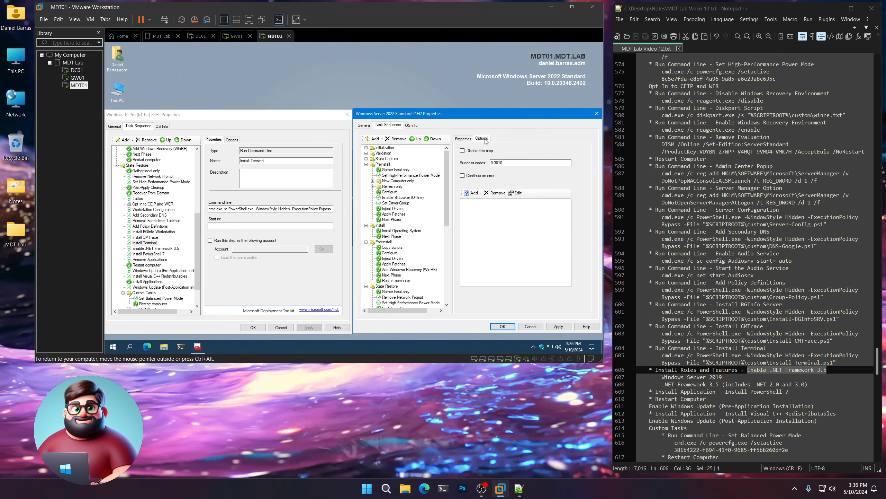
pyautogui.click(465, 139)
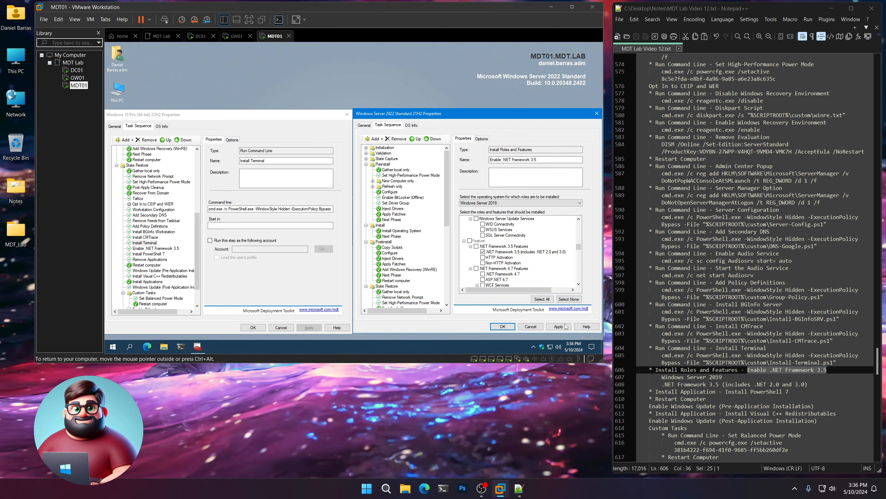
pyautogui.click(559, 327)
# - Select the Enable .NET Framework 3.5 step in the server sequence and highlight the Install PowerShell 7 line in the notes
pyautogui.scroll(-10, 401, 227)
pyautogui.click(395, 241)
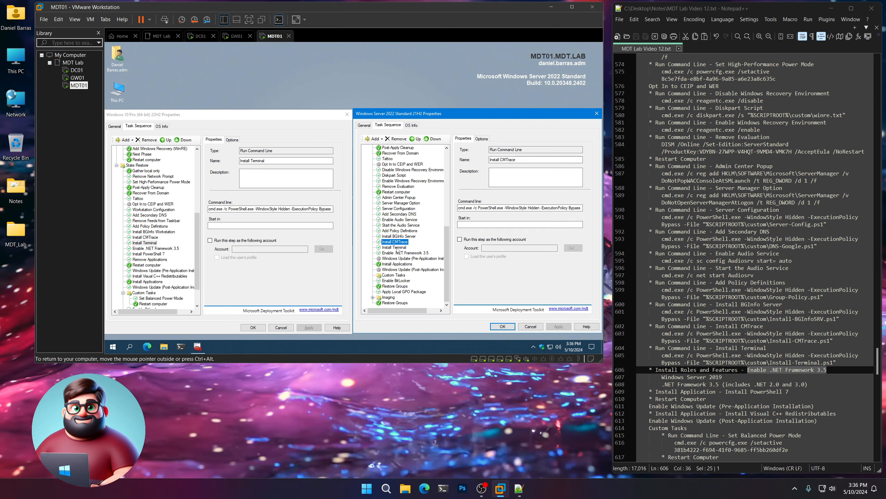
pyautogui.click(398, 252)
pyautogui.scroll(-6, 699, 341)
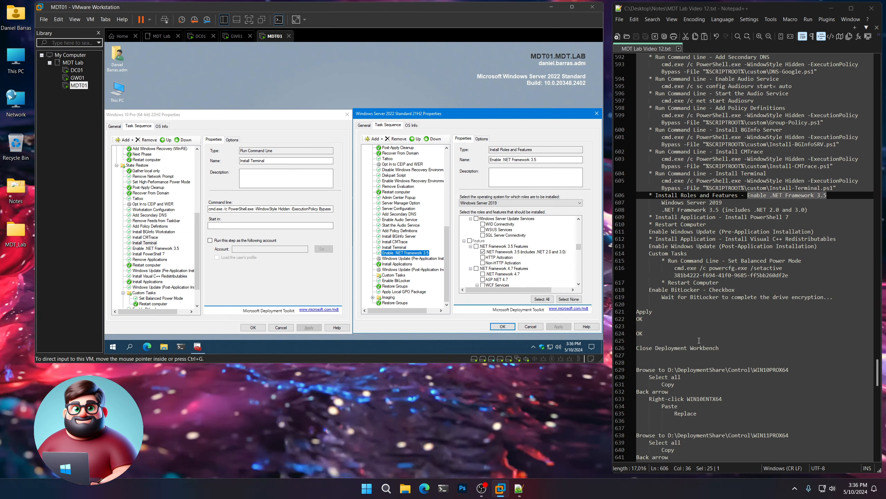
pyautogui.moveTo(790, 217); pyautogui.dragTo(665, 218)
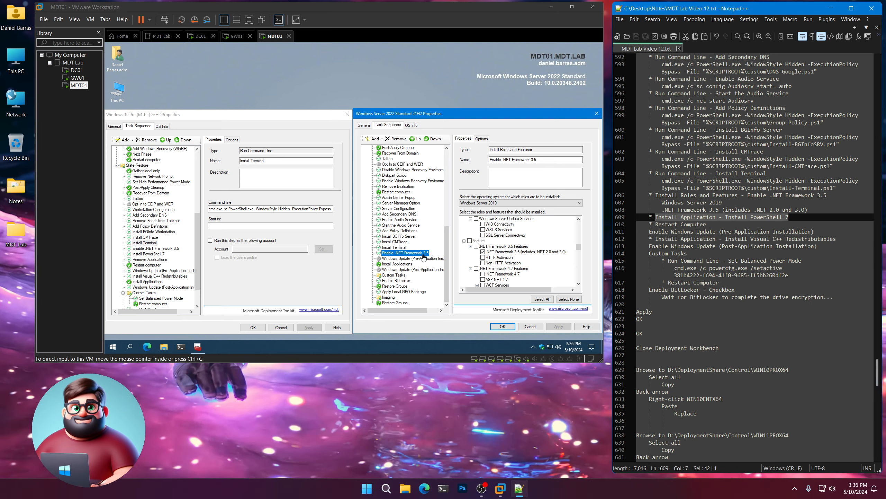
pyautogui.click(374, 138)
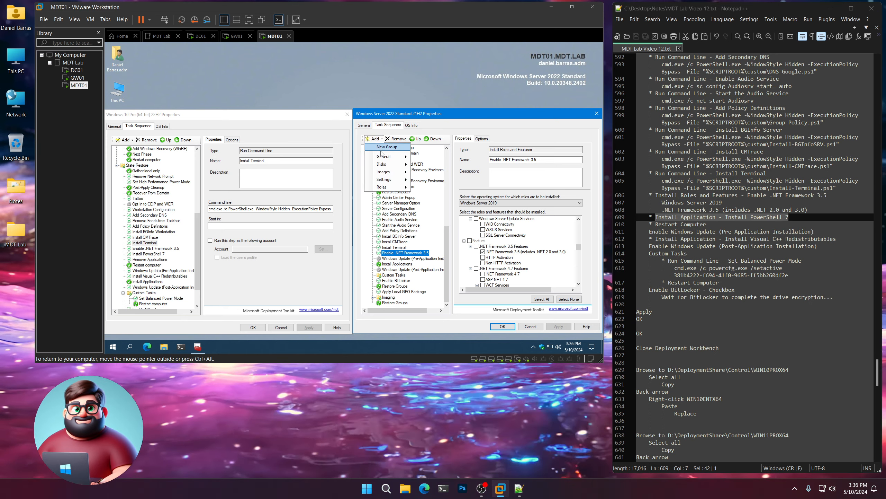
pyautogui.moveTo(381, 158)
pyautogui.click(476, 126)
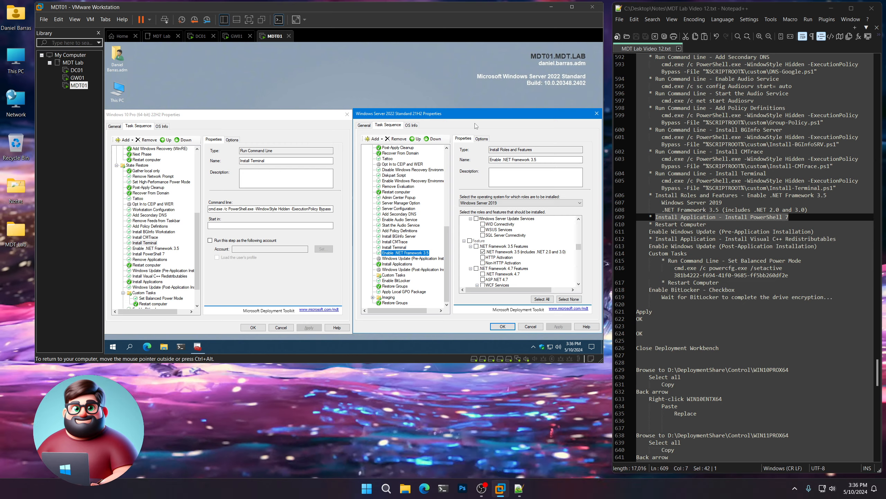
# - Copy the Install PowerShell 7 step from the Windows 10 Pro task sequence to after Enable .NET Framework 3.5 in the server sequence
pyautogui.click(150, 253)
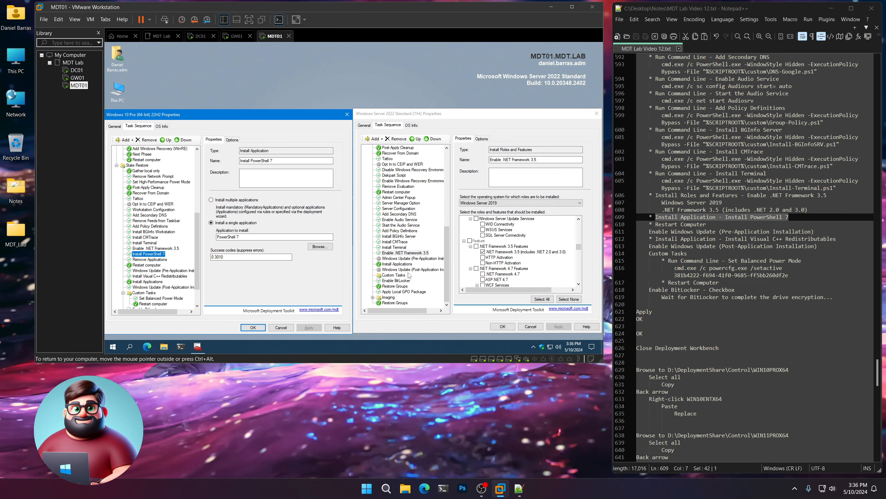
pyautogui.click(403, 253)
pyautogui.rightClick(402, 253)
pyautogui.click(413, 266)
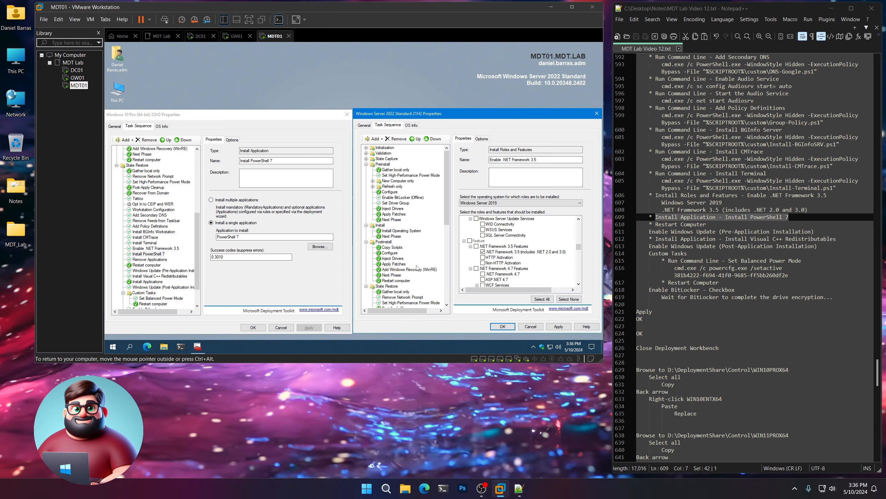
pyautogui.scroll(-4, 413, 285)
pyautogui.scroll(-6, 414, 287)
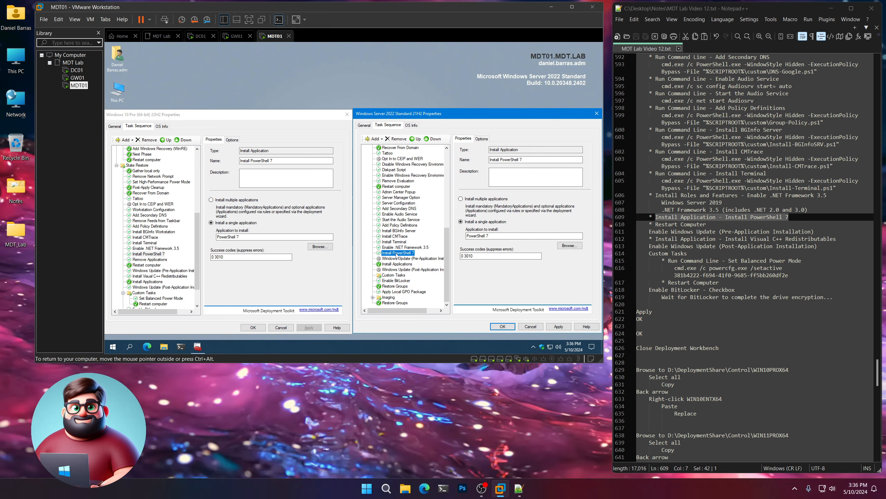
# - Add a Restart computer step after Install PowerShell 7 in the server sequence
pyautogui.click(382, 140)
pyautogui.moveTo(386, 156)
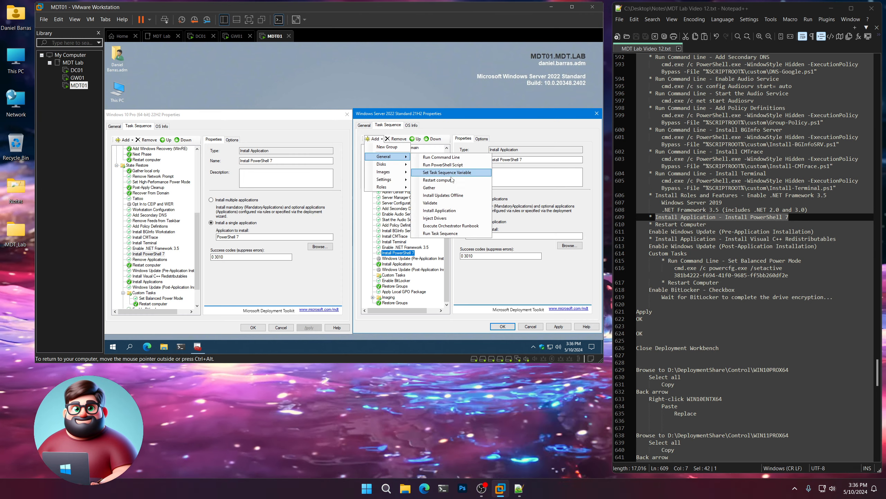
pyautogui.click(449, 181)
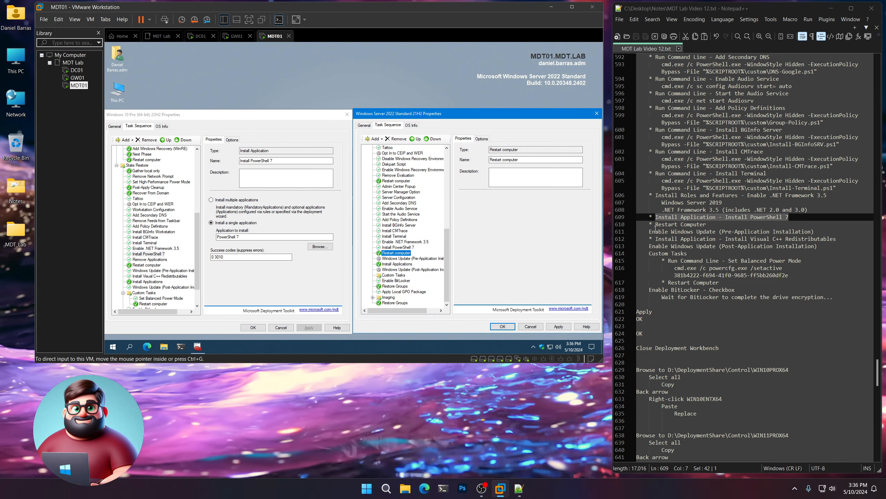
pyautogui.moveTo(656, 224); pyautogui.dragTo(707, 225)
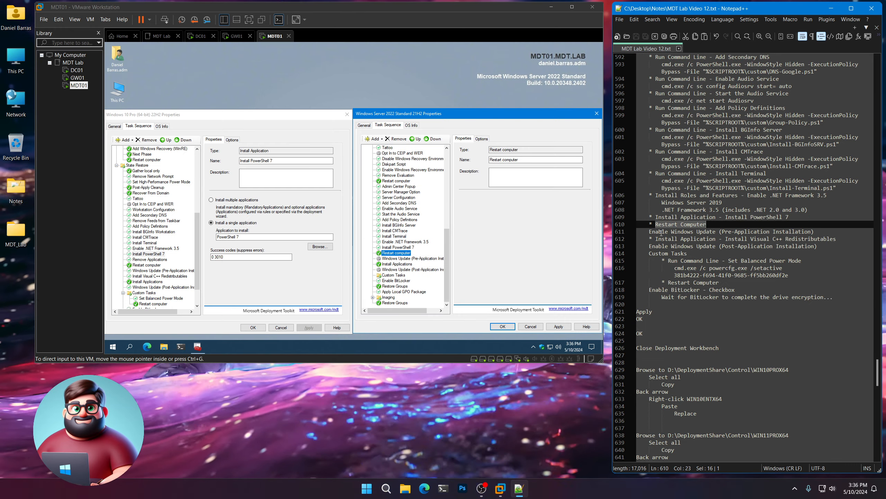
# - Enable the Windows Update (Pre-Application Installation) step in the server sequence
pyautogui.moveTo(649, 231); pyautogui.dragTo(710, 232)
pyautogui.click(423, 258)
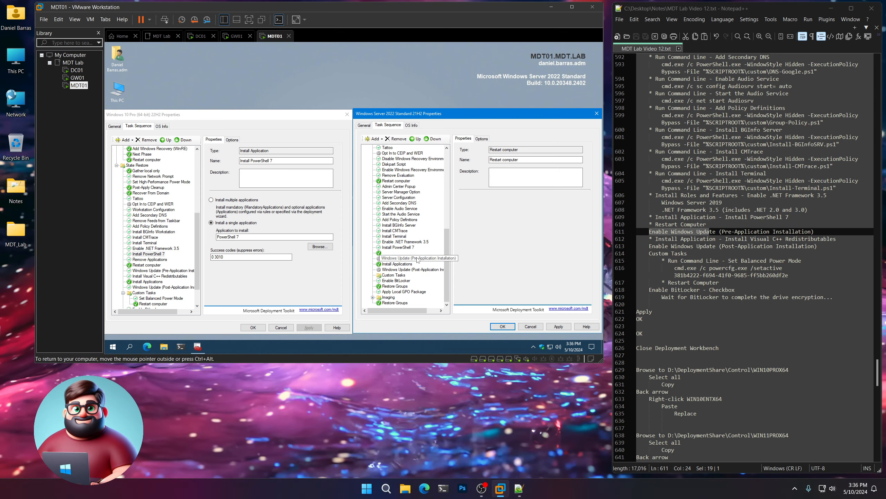
pyautogui.click(482, 139)
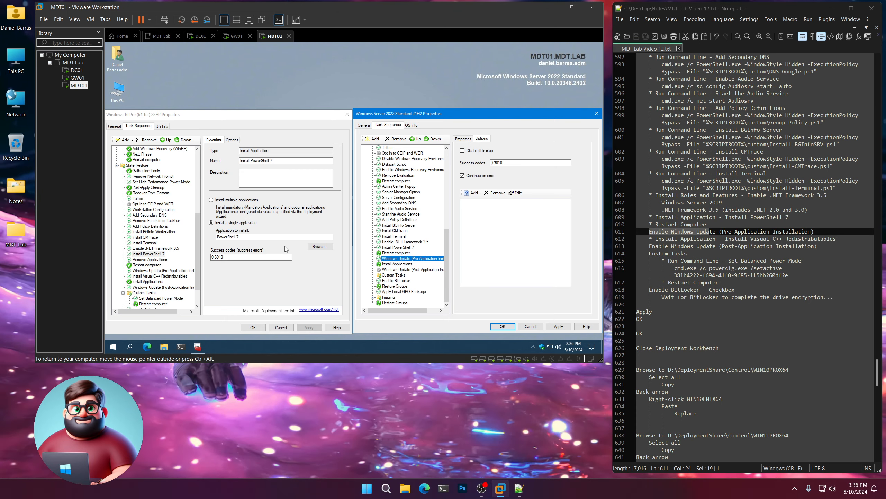
# - Copy the Install Visual C++ Redistributables step from the Windows 10 Pro sequence to after Windows Update (Pre-Application Installation) in the server sequence
pyautogui.click(153, 276)
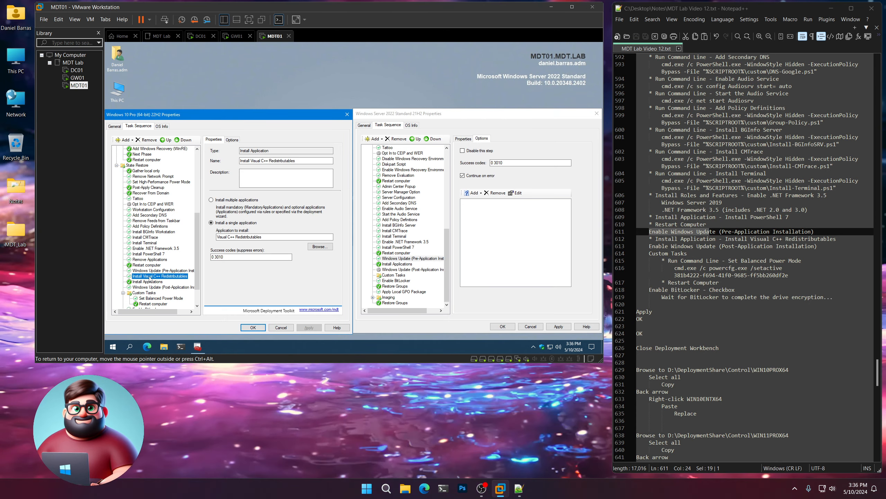
pyautogui.rightClick(151, 278)
pyautogui.click(164, 280)
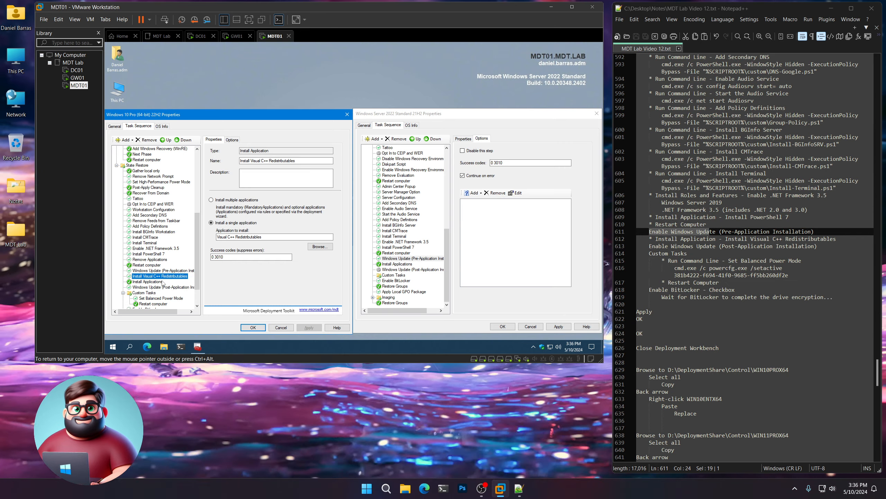
pyautogui.click(398, 259)
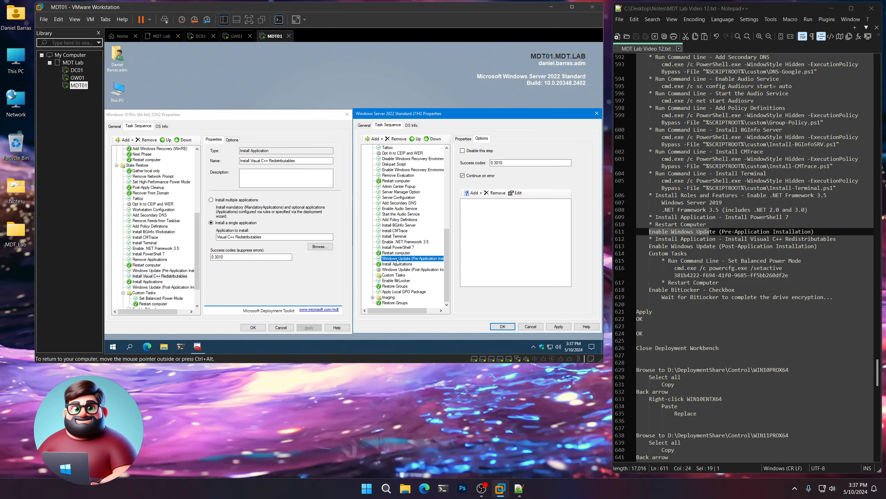
pyautogui.rightClick(398, 259)
pyautogui.click(408, 271)
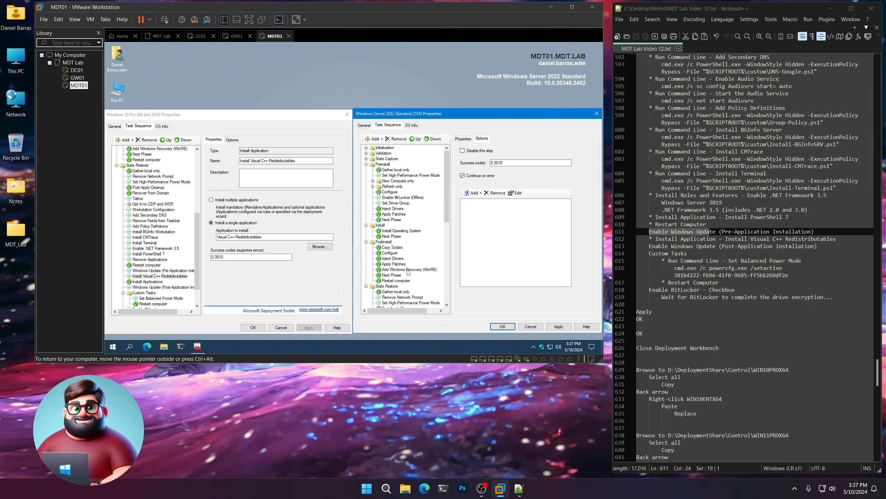
pyautogui.scroll(-5, 408, 271)
pyautogui.scroll(-6, 408, 274)
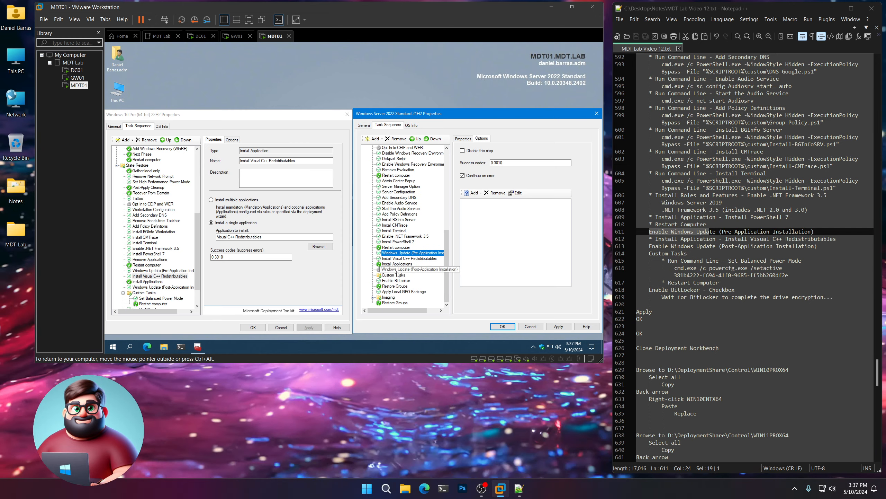
# - Enable the Windows Update (Post-Application Installation) step in the server sequence and apply the changes
pyautogui.click(396, 271)
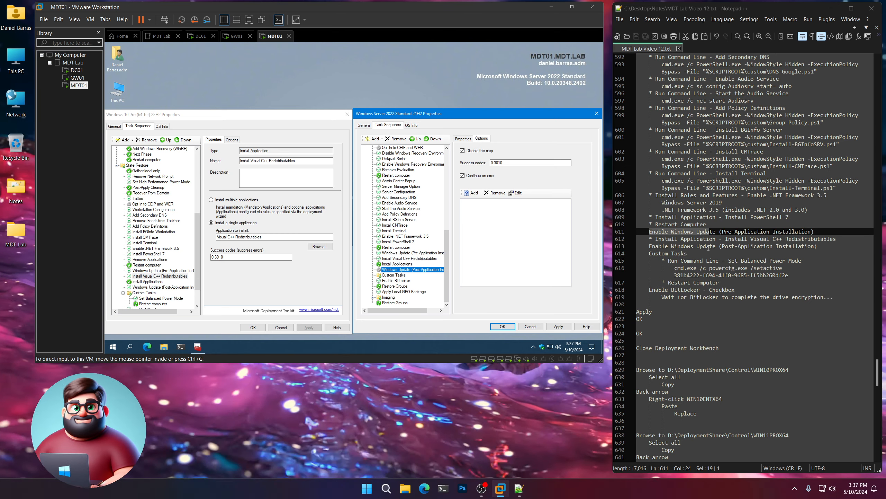
pyautogui.click(473, 151)
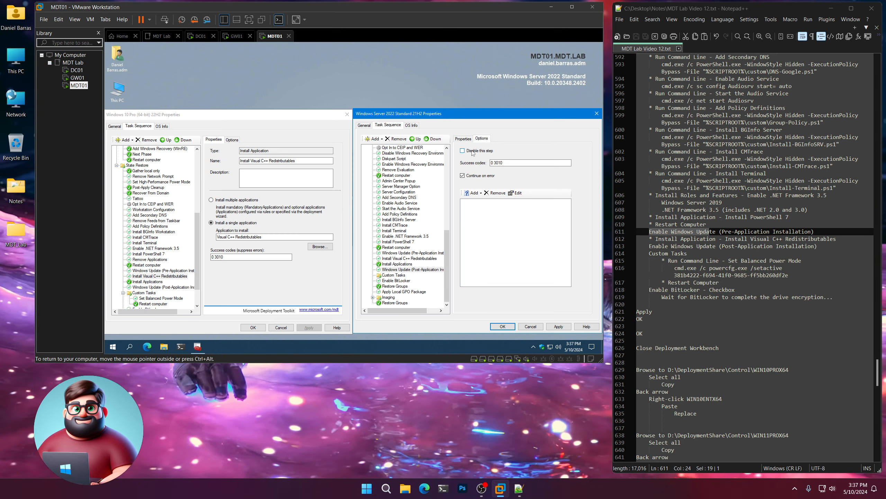
pyautogui.click(465, 139)
pyautogui.click(400, 269)
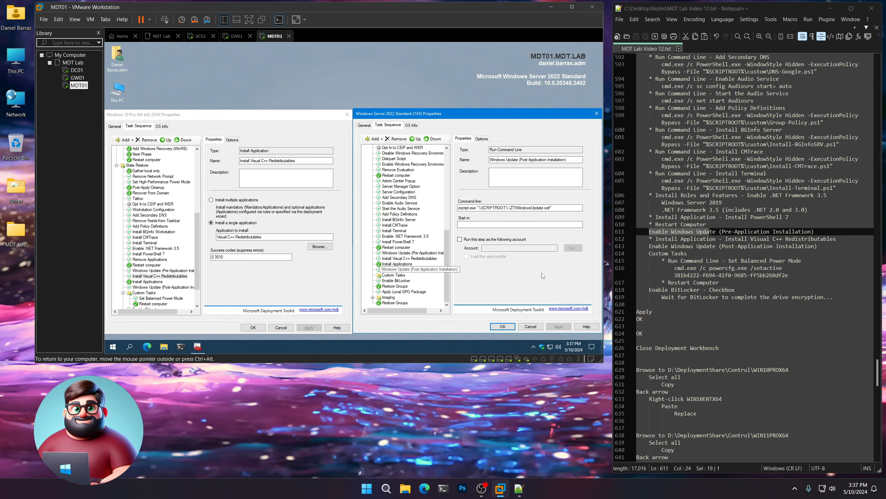
# - Copy the Set Balanced Power Mode step from the Windows 10 Pro sequence into the server sequence's Custom Tasks group
pyautogui.click(392, 276)
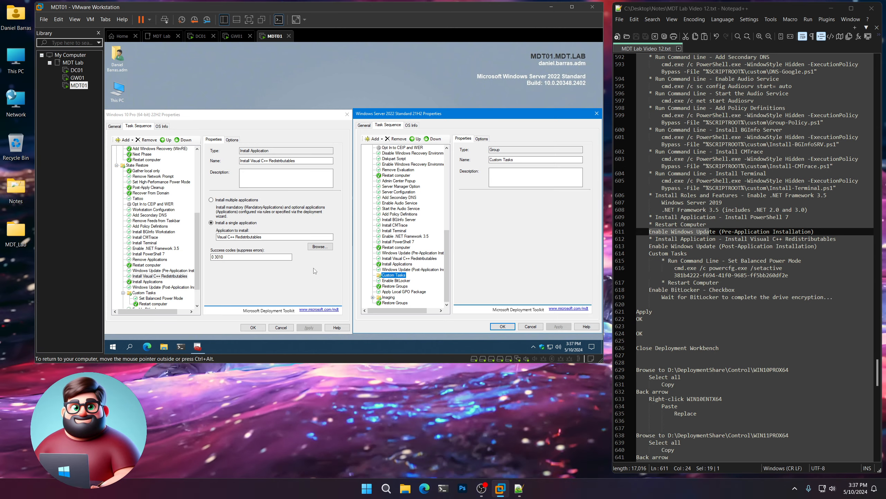
pyautogui.moveTo(197, 286); pyautogui.dragTo(197, 301)
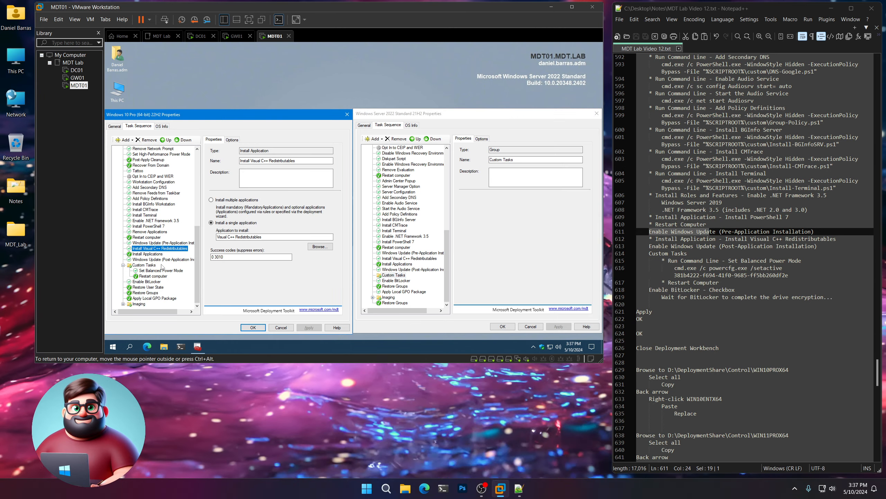
pyautogui.click(161, 270)
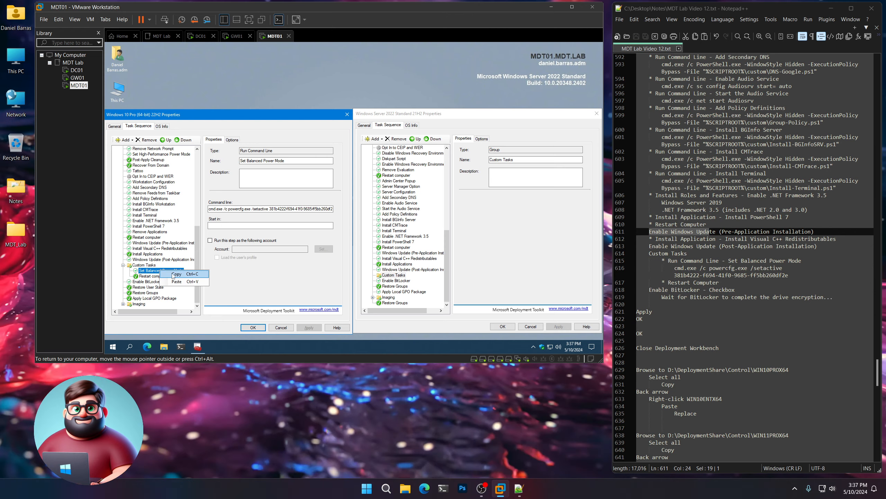
pyautogui.rightClick(393, 276)
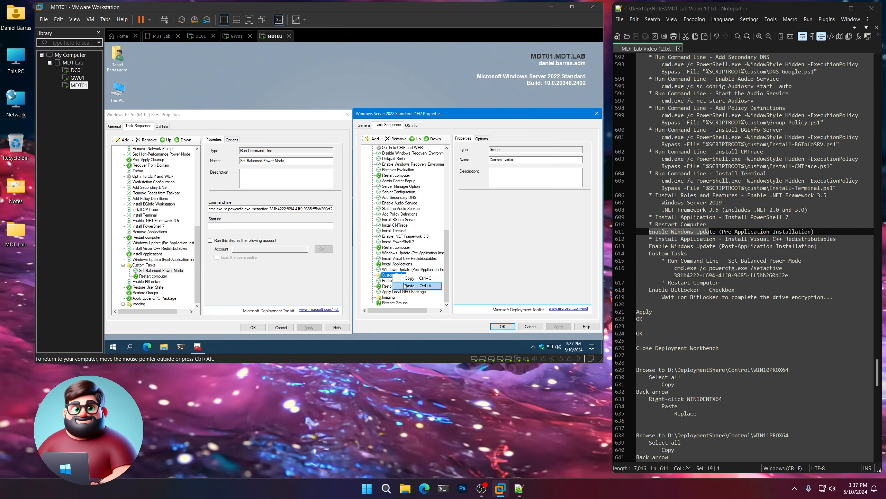
pyautogui.click(401, 285)
# - Copy the Restart computer step from the Windows 10 Pro Custom Tasks group to after Set Balanced Power Mode in the server's Custom Tasks group
pyautogui.click(153, 276)
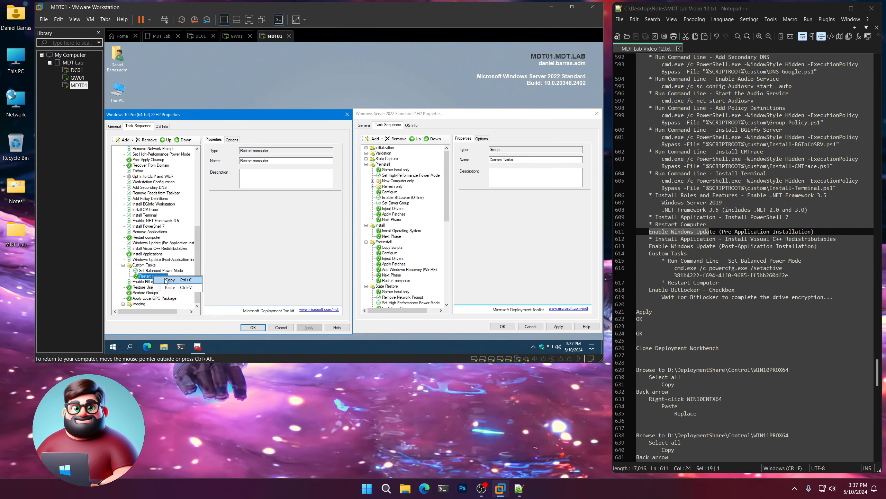
pyautogui.scroll(-5, 430, 290)
pyautogui.scroll(-6, 431, 290)
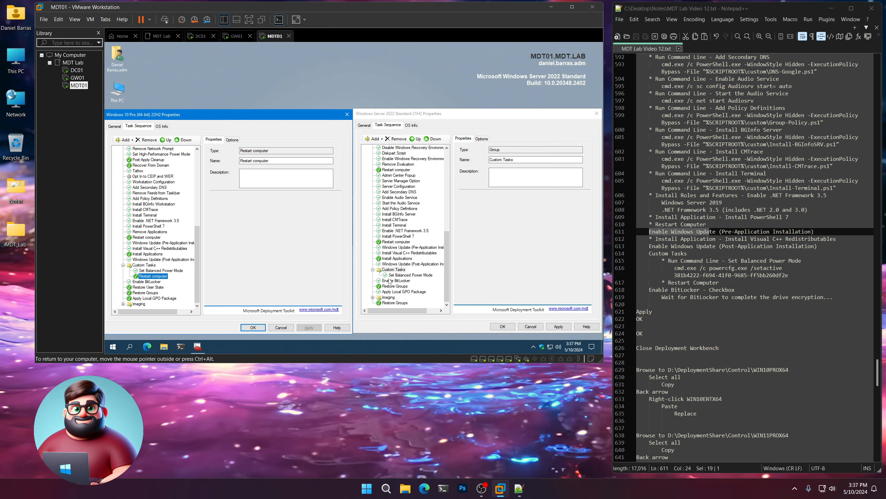
pyautogui.click(401, 275)
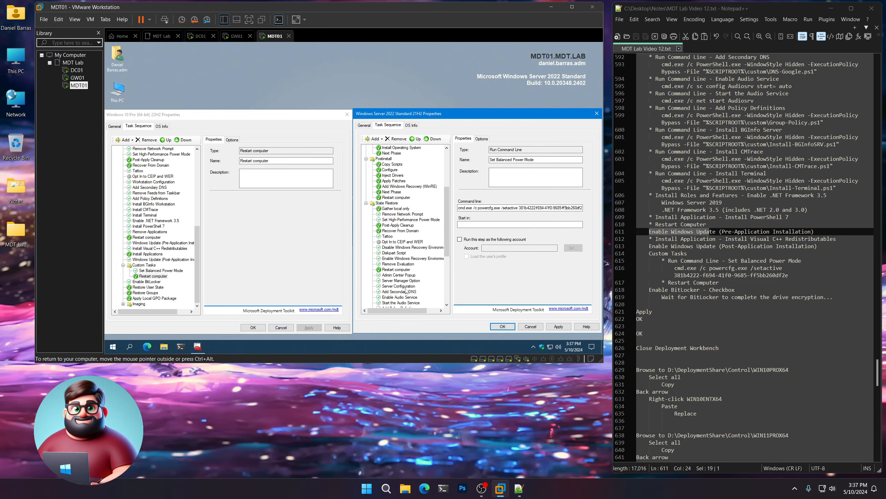
pyautogui.scroll(-6, 405, 291)
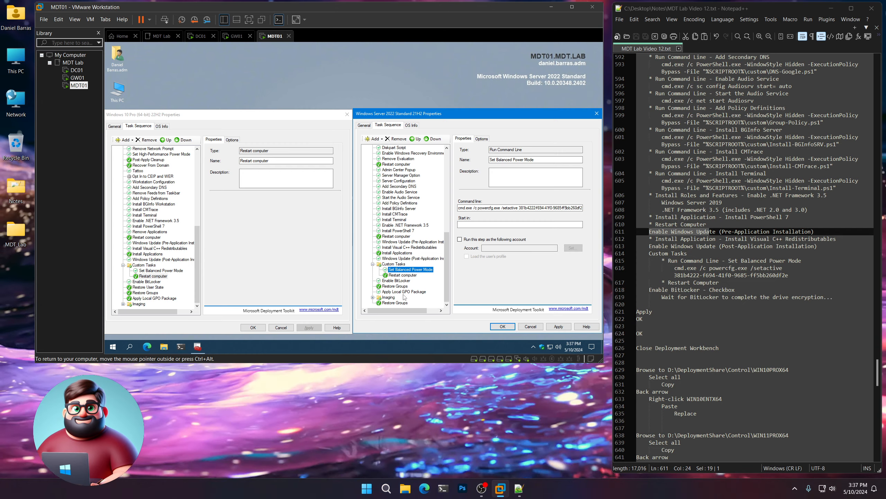
# - Set the server sequence's Enable BitLocker step to wait for drive encryption to complete before continuing, and apply the changes
pyautogui.click(394, 281)
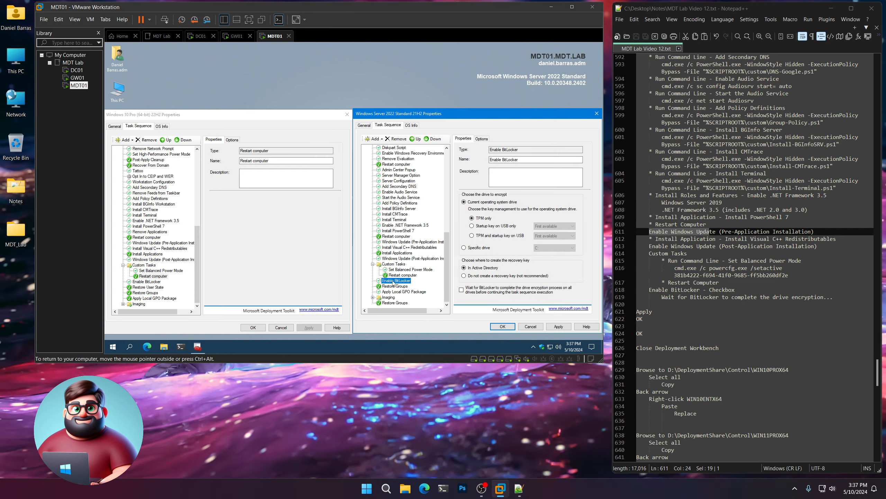
pyautogui.click(461, 290)
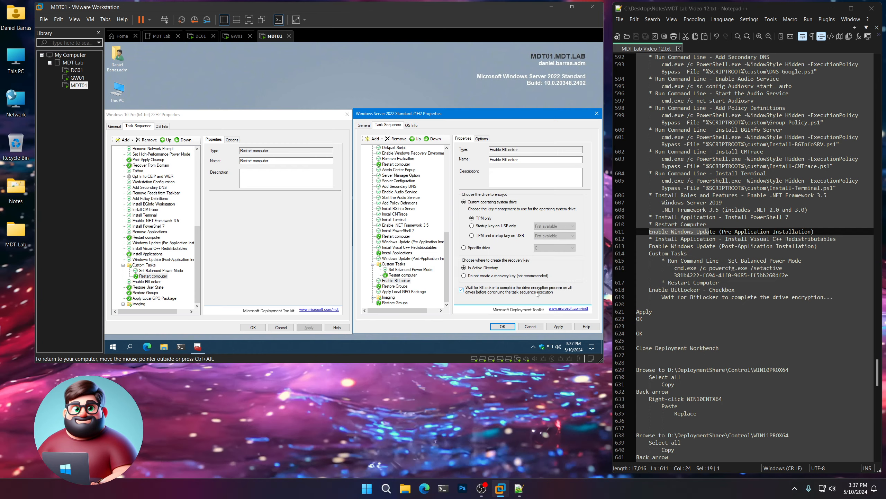
pyautogui.click(559, 327)
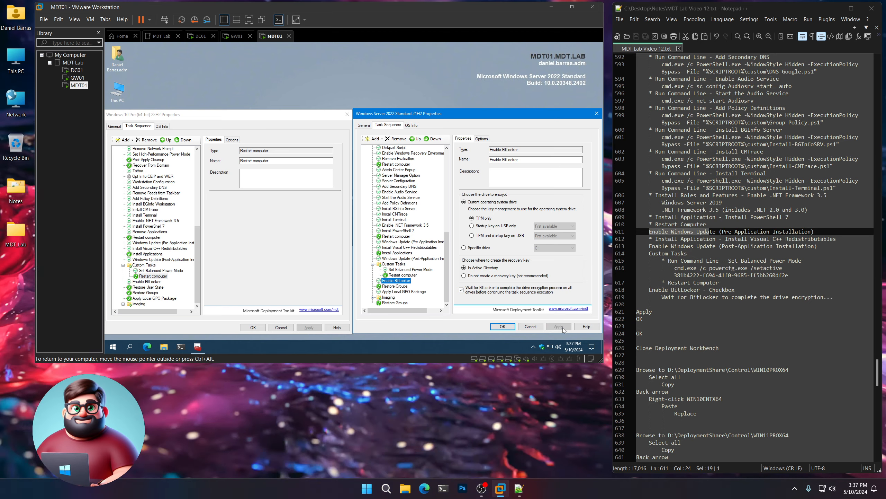
# - Confirm and close both task sequence properties windows and close Deployment Workbench
pyautogui.click(506, 327)
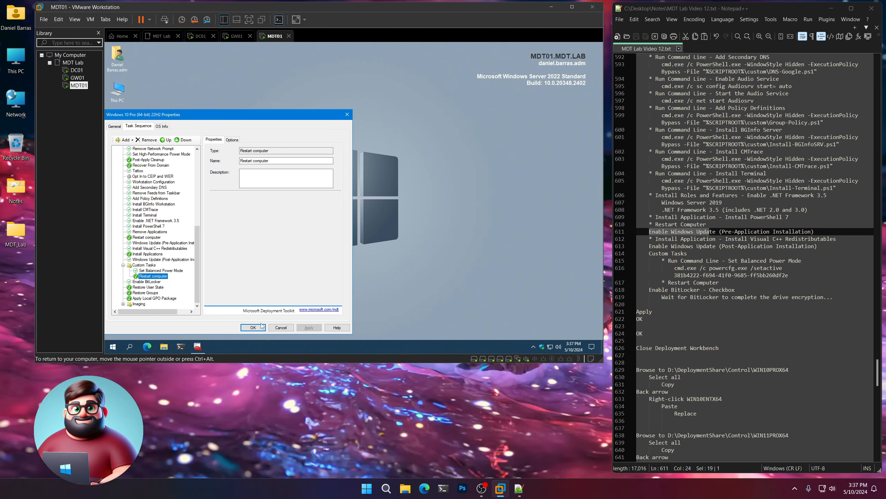
pyautogui.click(256, 327)
pyautogui.click(198, 347)
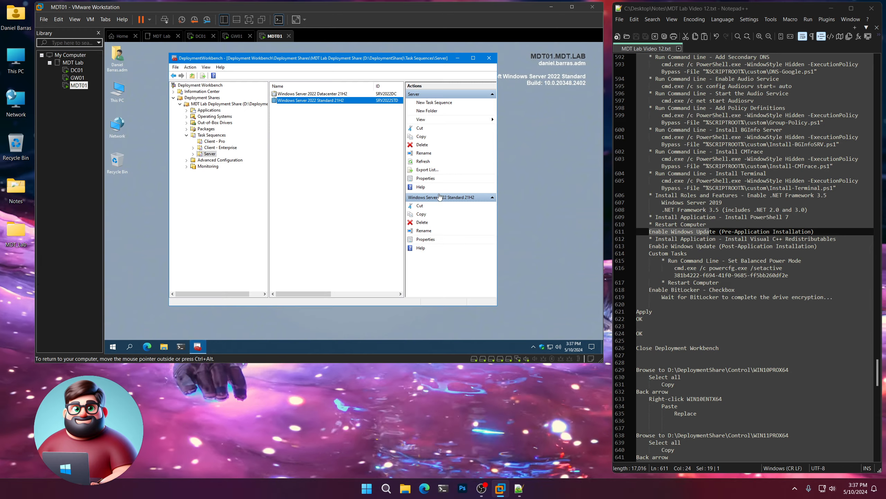
pyautogui.click(489, 58)
pyautogui.scroll(-6, 728, 175)
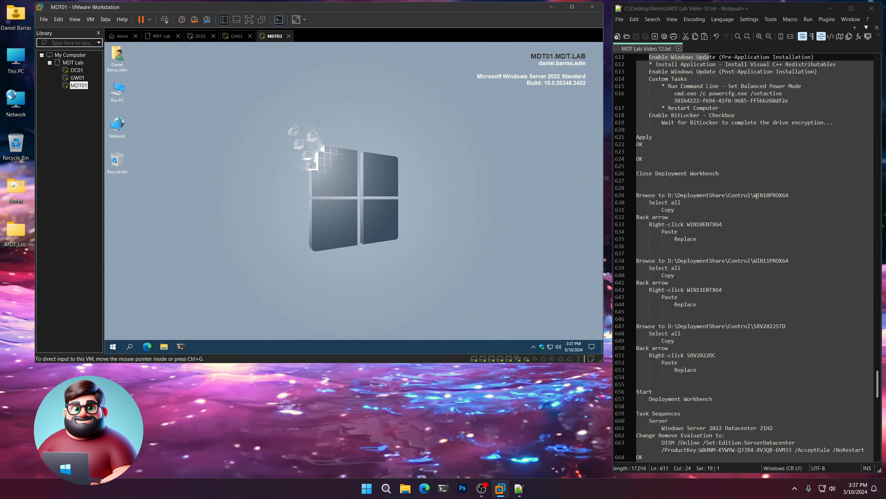
# - On MDT01, open the folder D:\DeploymentShare\Control\WIN10PROX64 as listed in the notes
pyautogui.click(728, 175)
pyautogui.hotkey('shift', 'Home')
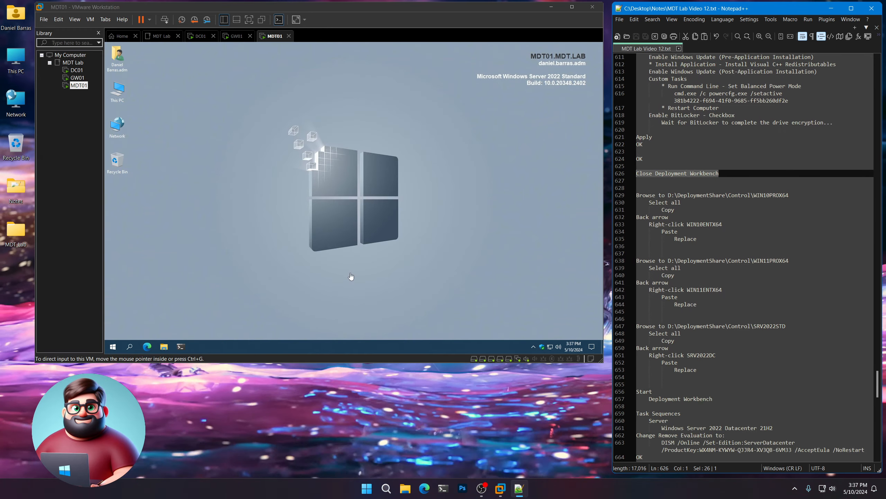
pyautogui.click(351, 277)
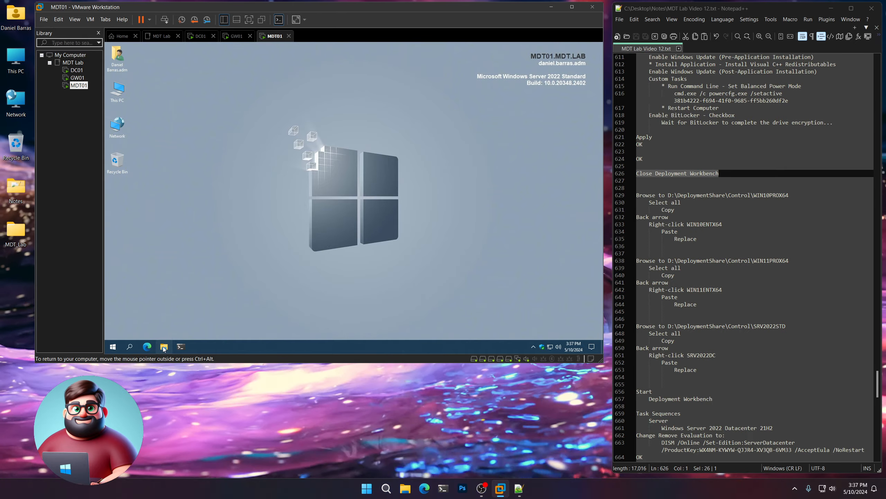
pyautogui.click(164, 347)
pyautogui.moveTo(789, 195); pyautogui.dragTo(679, 194)
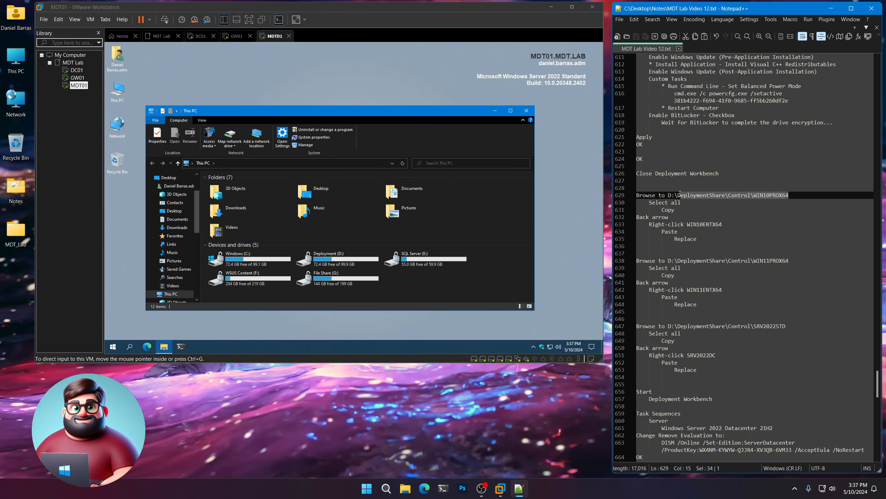
pyautogui.doubleClick(328, 258)
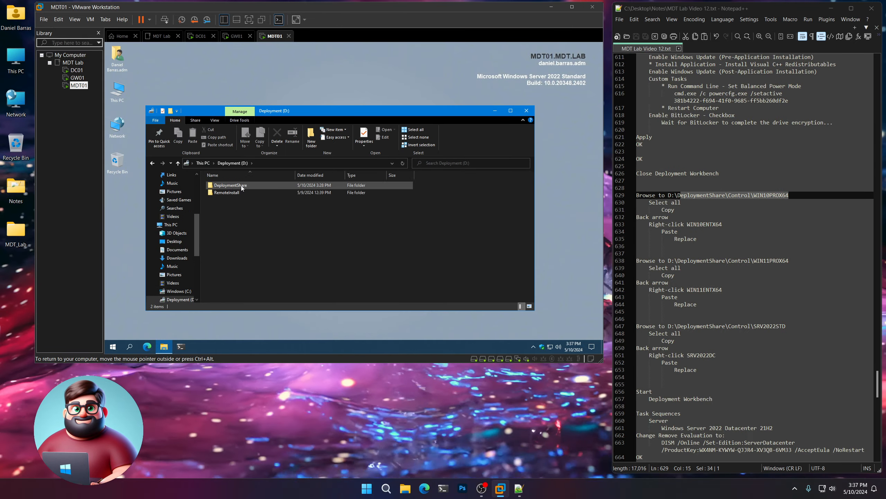
pyautogui.click(235, 186)
pyautogui.doubleClick(235, 186)
pyautogui.doubleClick(226, 221)
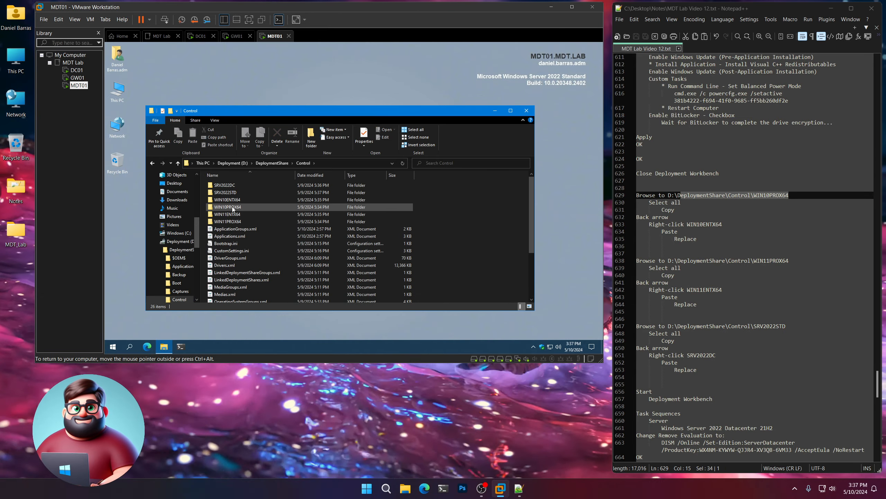
pyautogui.doubleClick(228, 207)
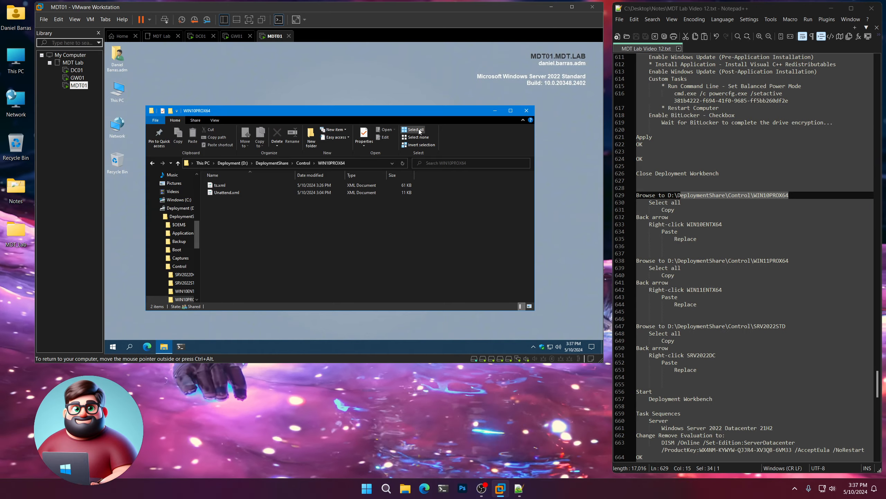
# - Copy all files from WIN10PROX64 into the WIN10ENTX64 folder, replacing the files of the same name
pyautogui.click(413, 129)
pyautogui.click(181, 136)
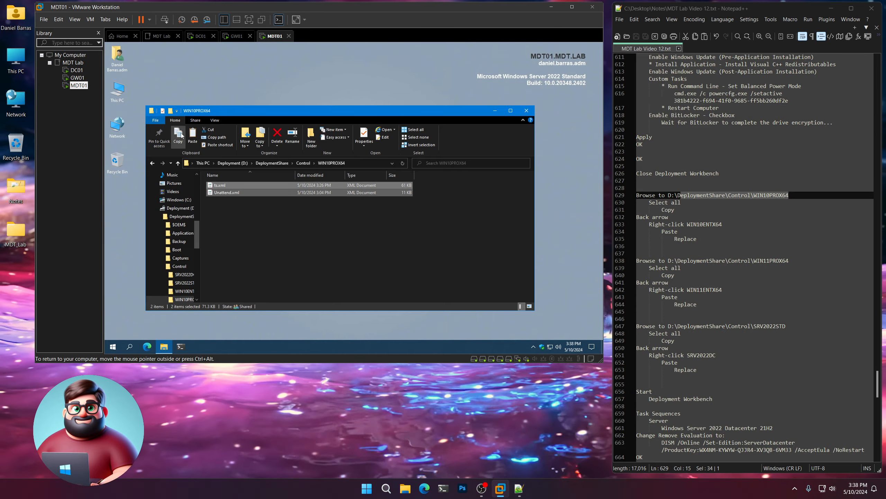
pyautogui.click(152, 163)
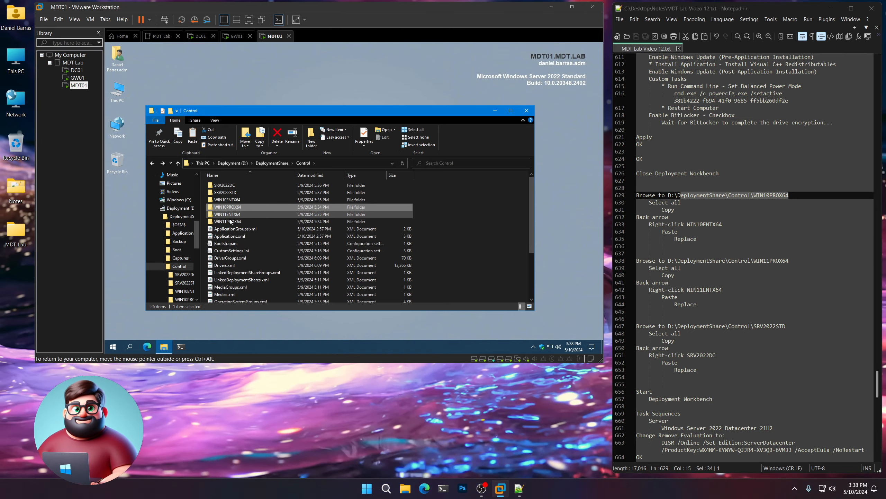
pyautogui.click(232, 201)
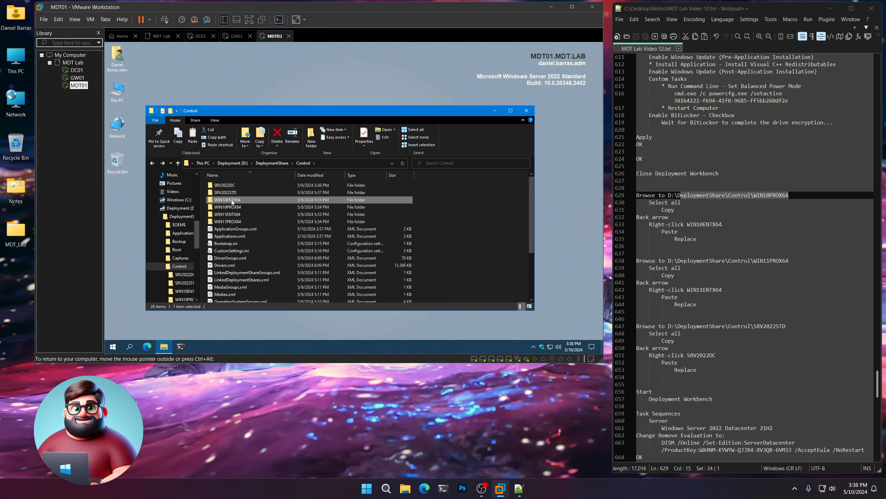
pyautogui.rightClick(232, 202)
pyautogui.click(276, 169)
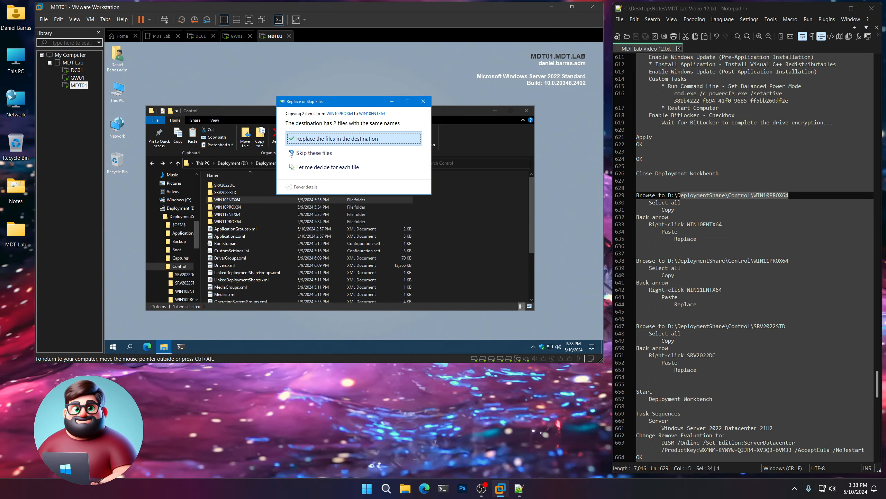
pyautogui.click(319, 139)
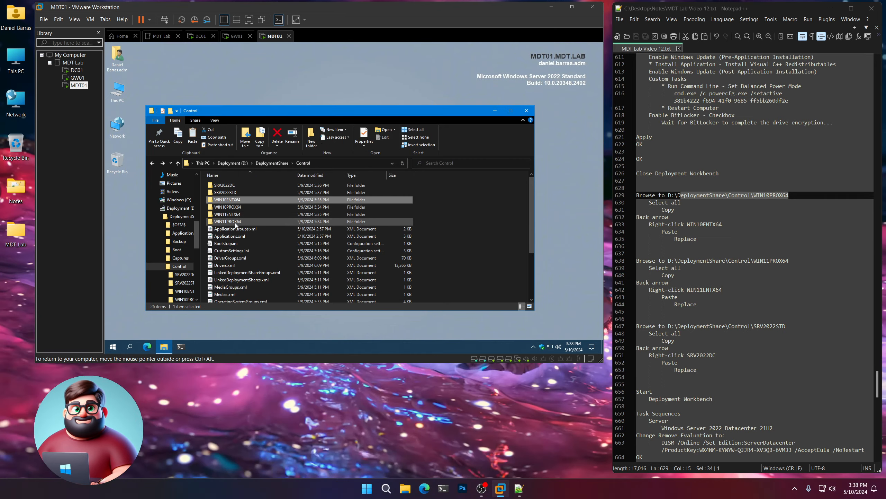
# - Copy all files from WIN11PROX64 into the WIN11ENTX64 folder, replacing the files of the same name
pyautogui.doubleClick(234, 222)
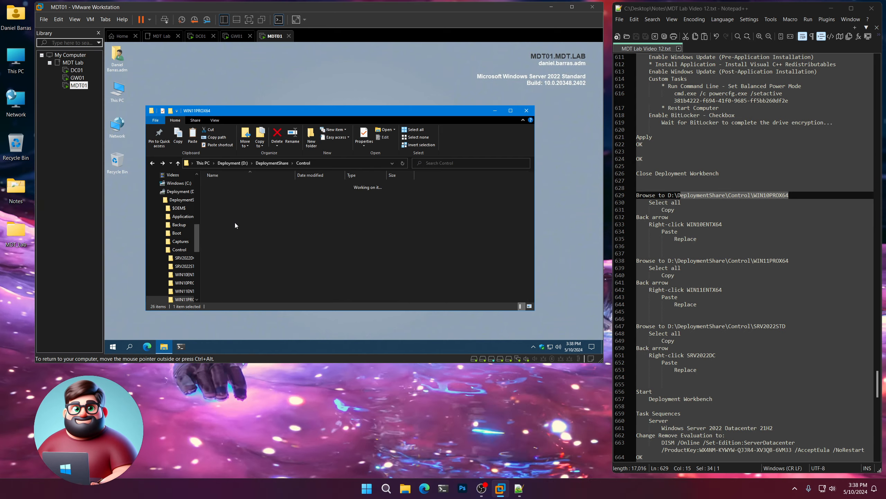
pyautogui.click(415, 130)
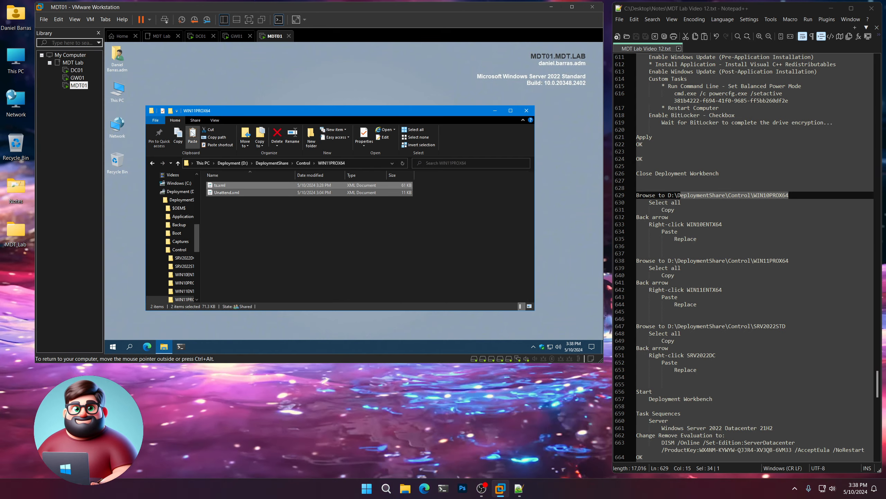
pyautogui.click(178, 136)
pyautogui.click(152, 163)
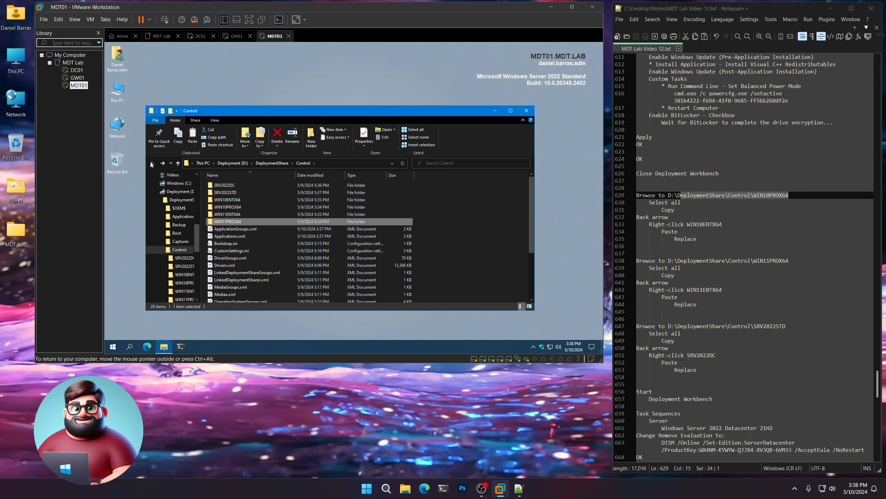
pyautogui.click(228, 214)
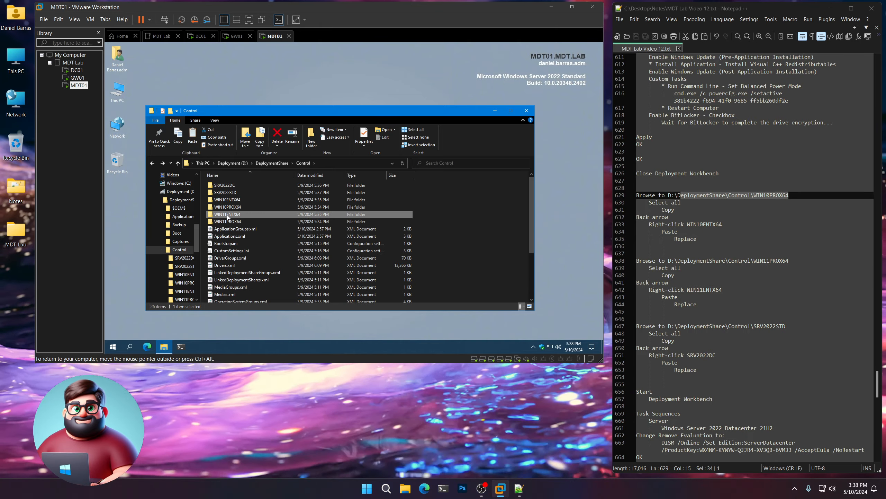
pyautogui.rightClick(228, 217)
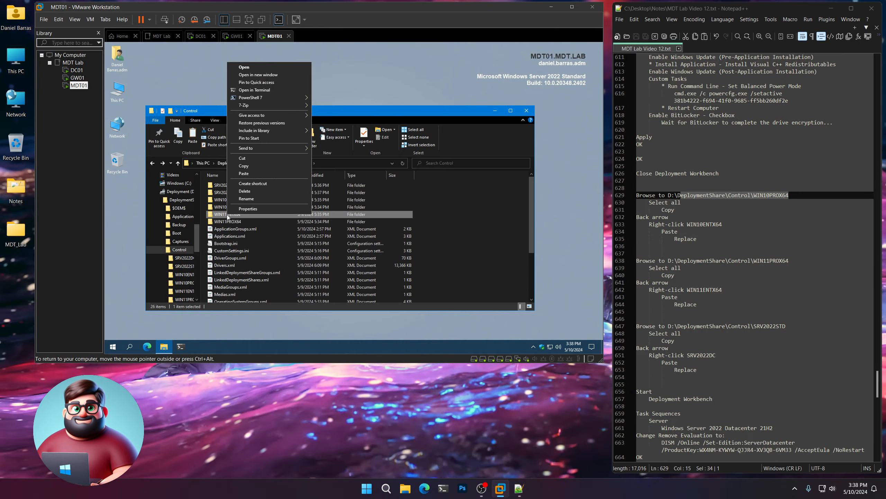
pyautogui.click(244, 173)
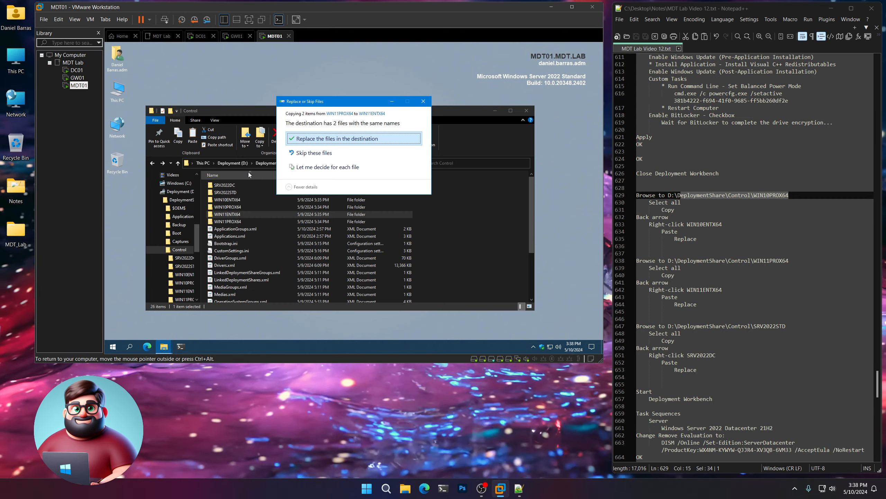
pyautogui.click(315, 140)
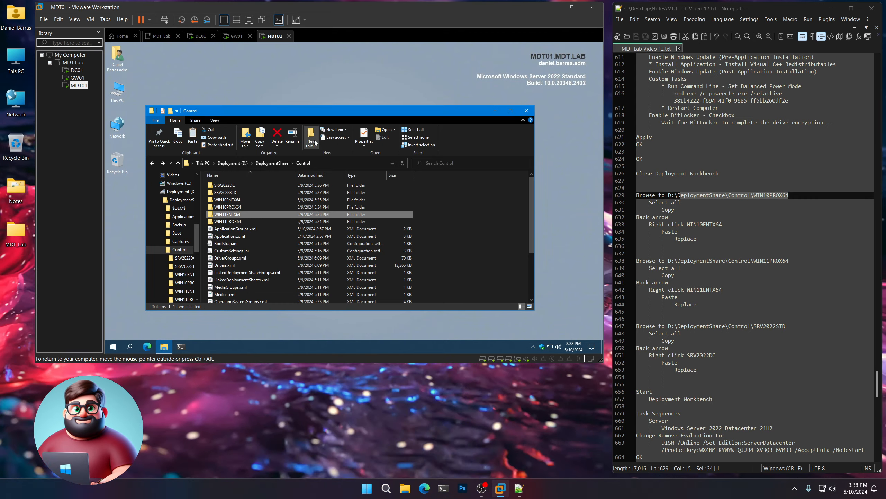
# - Copy all files from SRV2022STD into the SRV2022DC folder, replacing the files of the same name
pyautogui.doubleClick(233, 193)
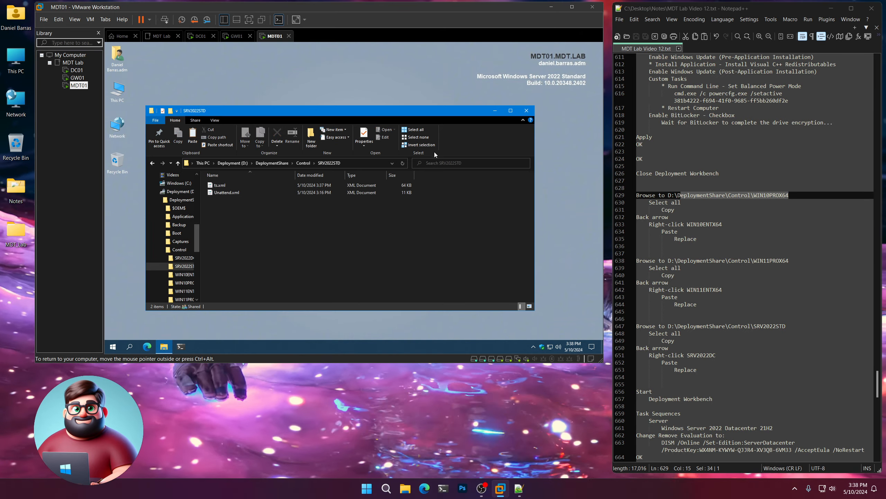
pyautogui.click(414, 129)
pyautogui.click(182, 132)
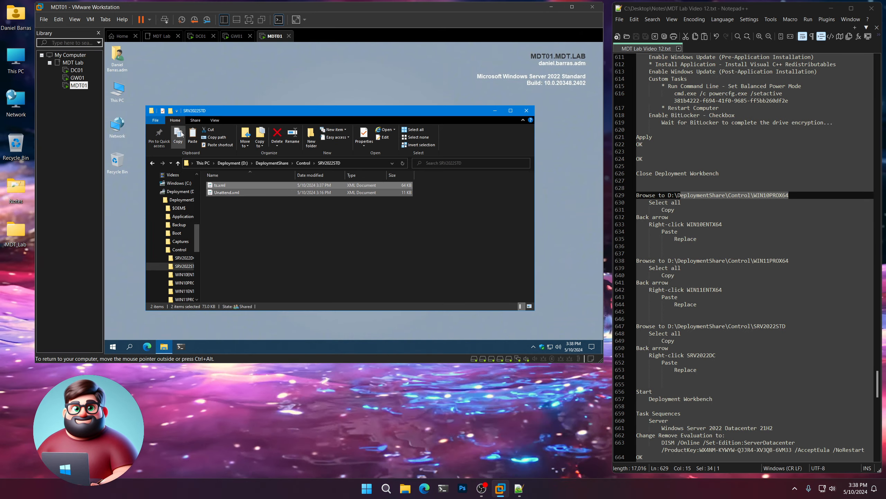
pyautogui.click(152, 163)
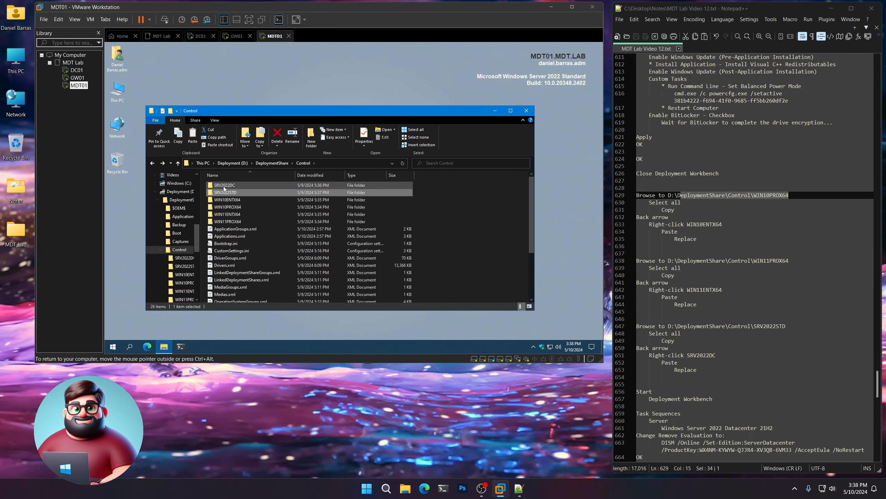
pyautogui.doubleClick(224, 185)
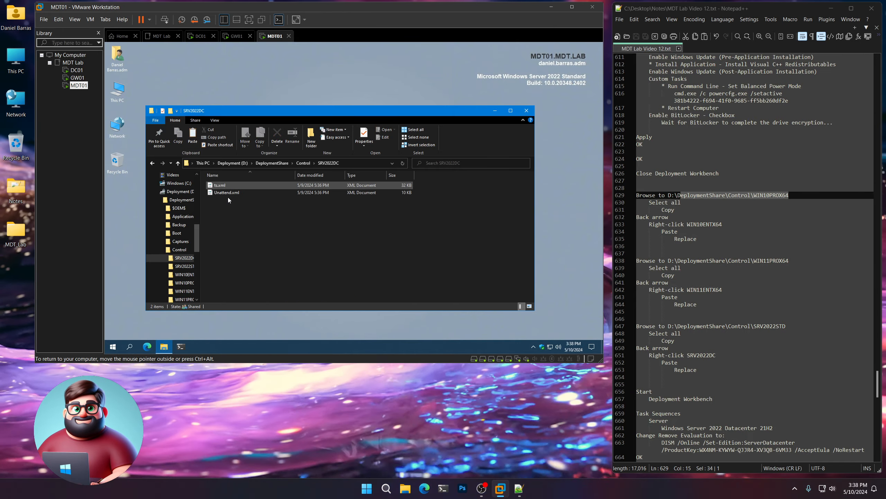
pyautogui.rightClick(241, 224)
pyautogui.click(258, 270)
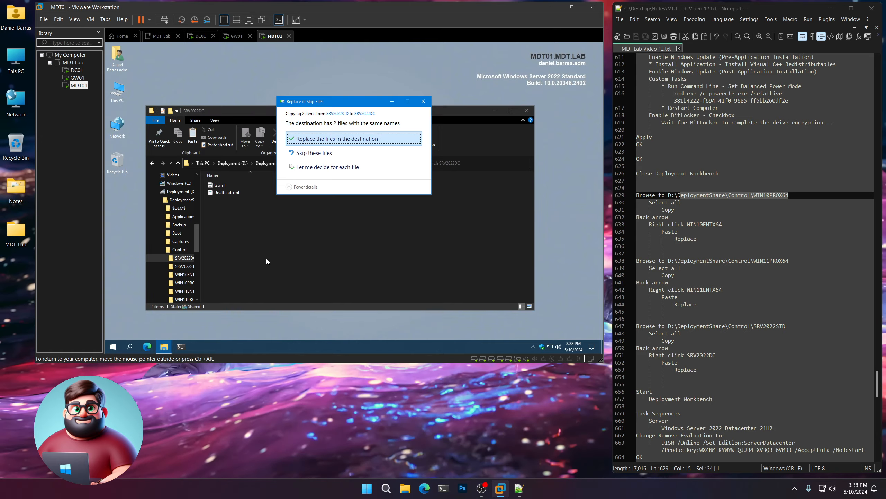
pyautogui.click(348, 139)
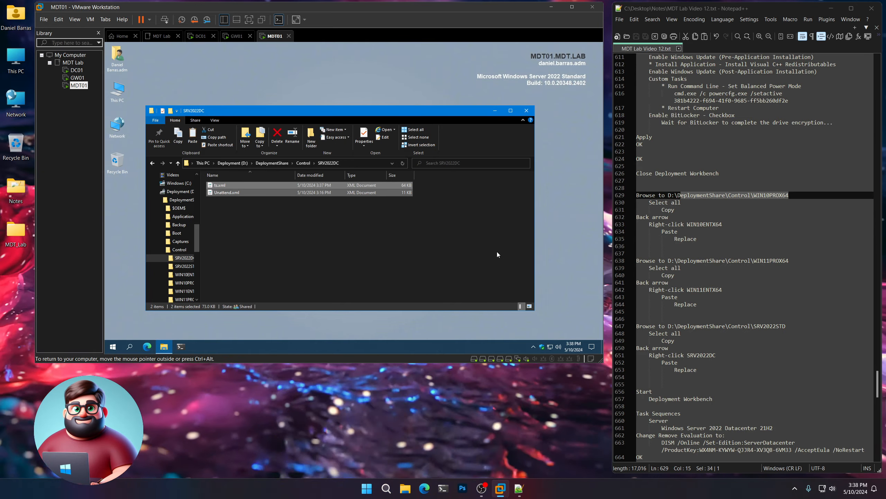
# - Highlight the SRV2022STD copy instructions in the notes and close the File Explorer window on MDT01
pyautogui.scroll(-8, 733, 245)
pyautogui.moveTo(697, 195); pyautogui.dragTo(628, 153)
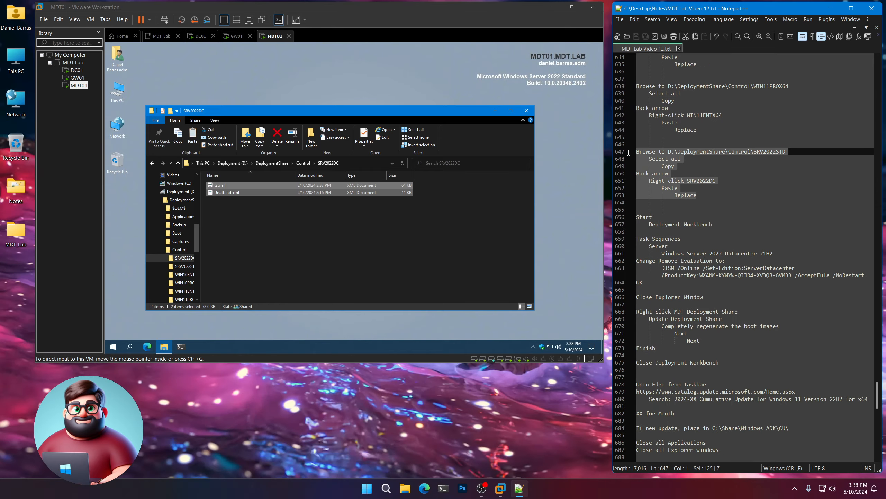
pyautogui.click(397, 263)
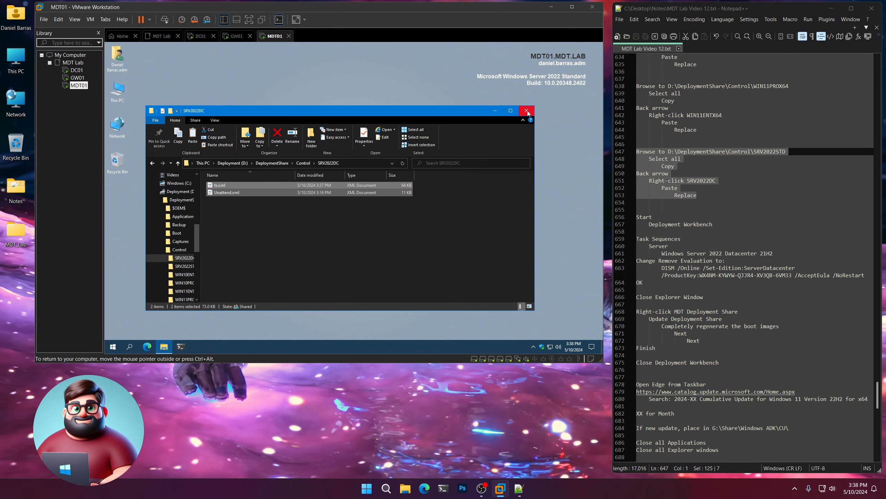
pyautogui.click(527, 110)
# - Reopen Deployment Workbench and show the task sequence steps of Windows Server 2022 Datacenter 21H2 from the Server folder
pyautogui.press('super')
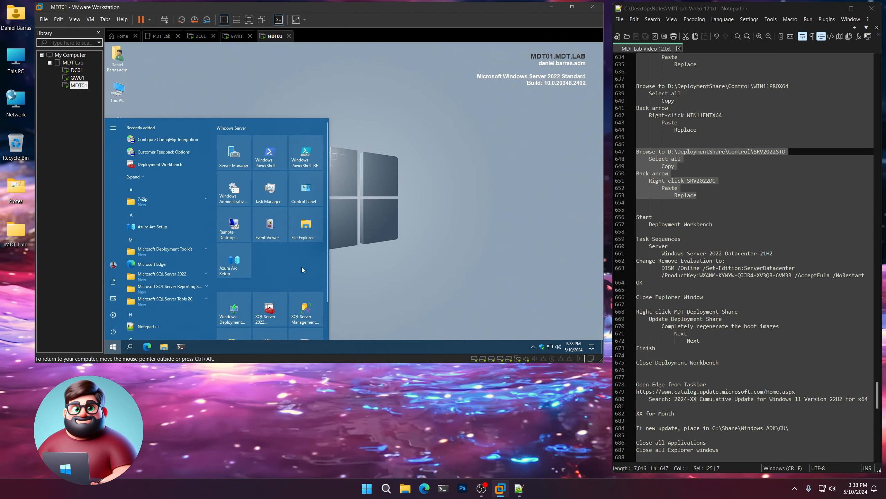
pyautogui.scroll(-1, 302, 269)
pyautogui.click(312, 303)
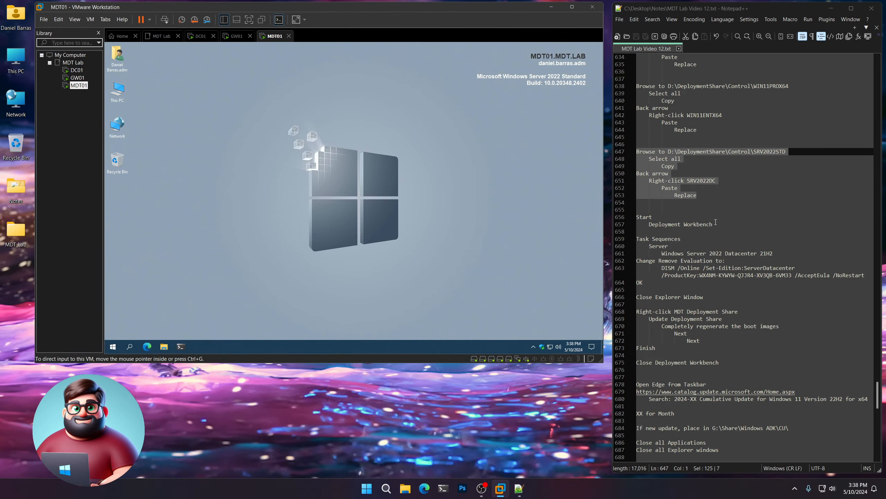
pyautogui.moveTo(715, 222); pyautogui.dragTo(632, 218)
pyautogui.moveTo(650, 282); pyautogui.dragTo(637, 239)
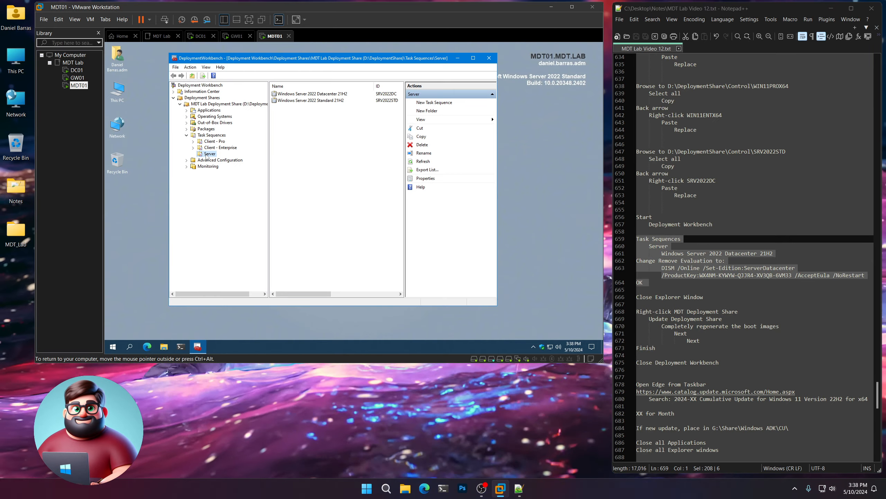
pyautogui.doubleClick(336, 95)
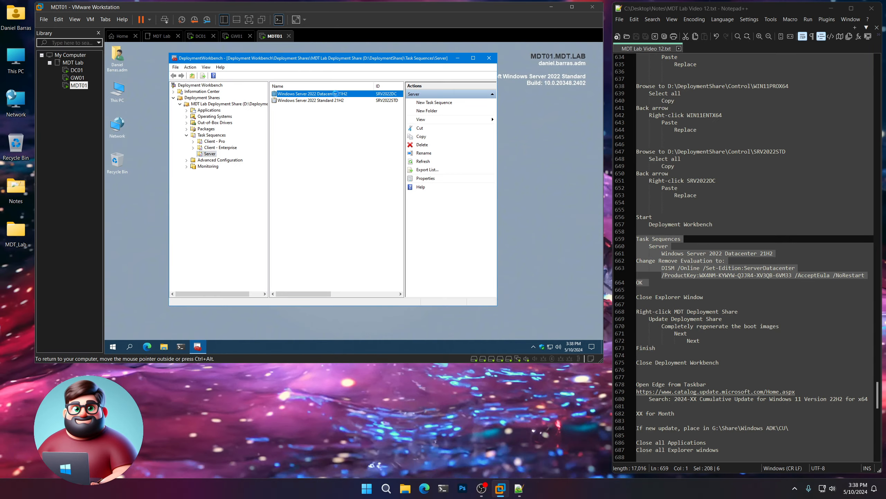
pyautogui.click(240, 84)
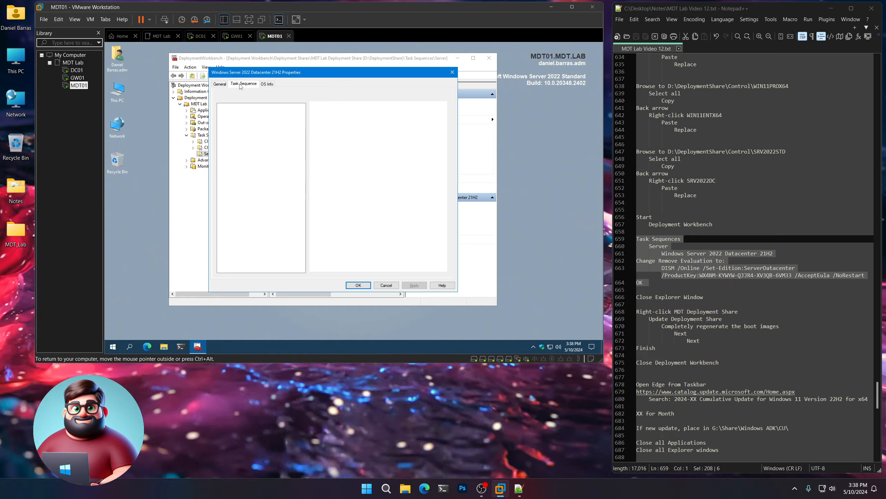
pyautogui.moveTo(303, 141); pyautogui.dragTo(310, 116)
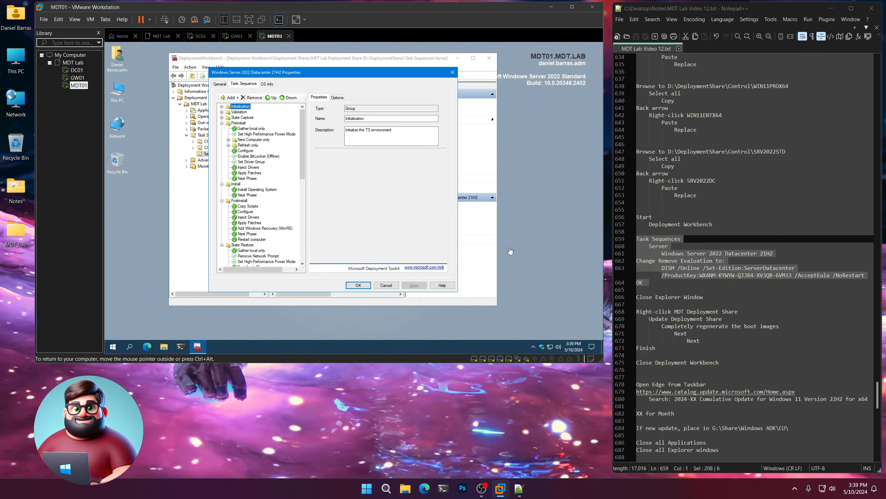
# - Copy the complete DISM /Online /Set-Edition:ServerDatacenter command, including its product key, from the notes
pyautogui.click(682, 267)
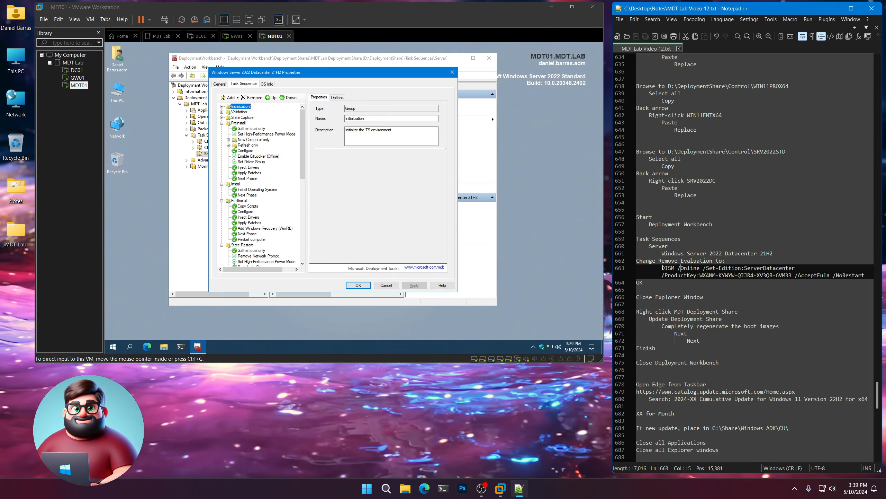
pyautogui.moveTo(662, 267); pyautogui.dragTo(866, 276)
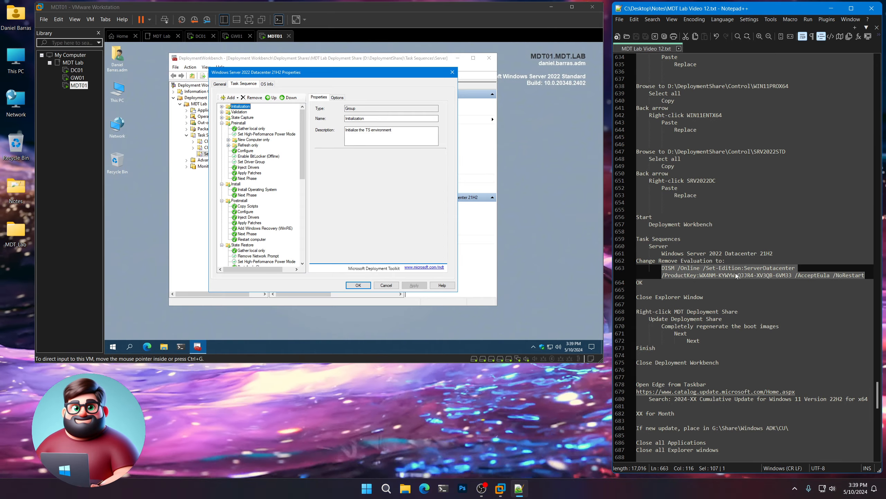
pyautogui.rightClick(715, 273)
pyautogui.click(730, 287)
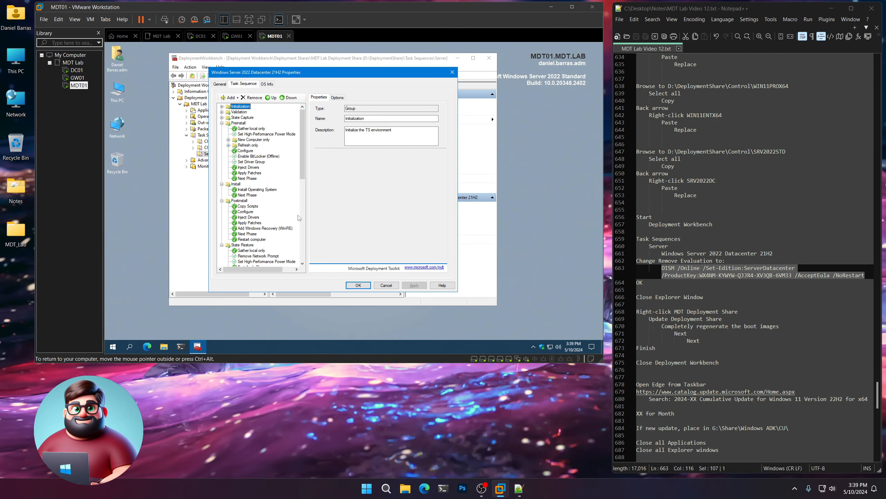
# - Replace the Remove Evaluation command line with the copied DISM /Online /Set-Edition:ServerDatacenter command, including its product key, and save the task sequence
pyautogui.click(302, 219)
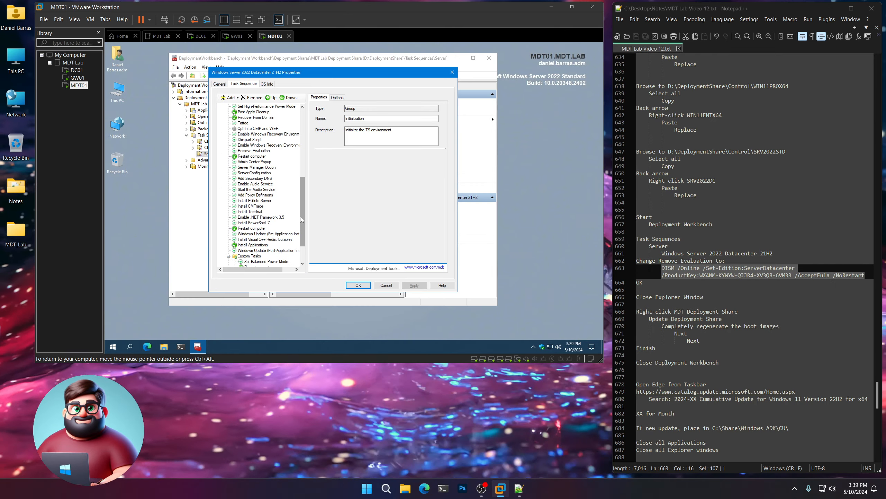
pyautogui.click(260, 151)
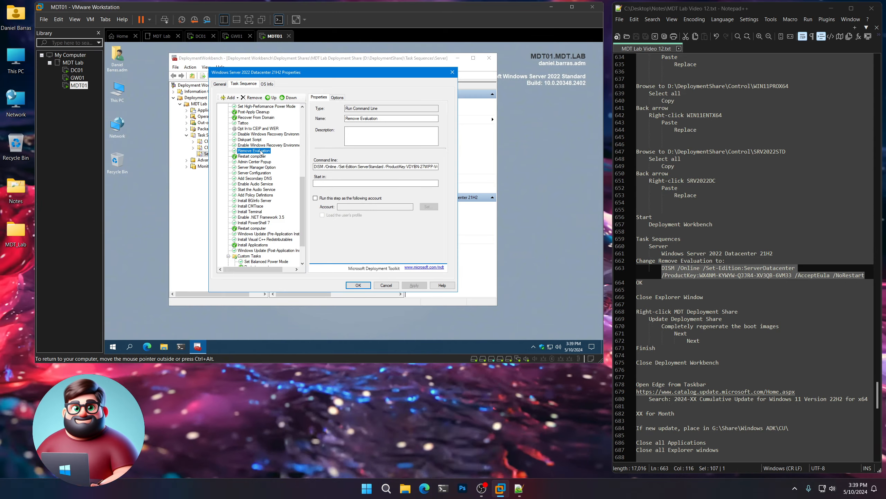
pyautogui.moveTo(314, 167); pyautogui.dragTo(445, 167)
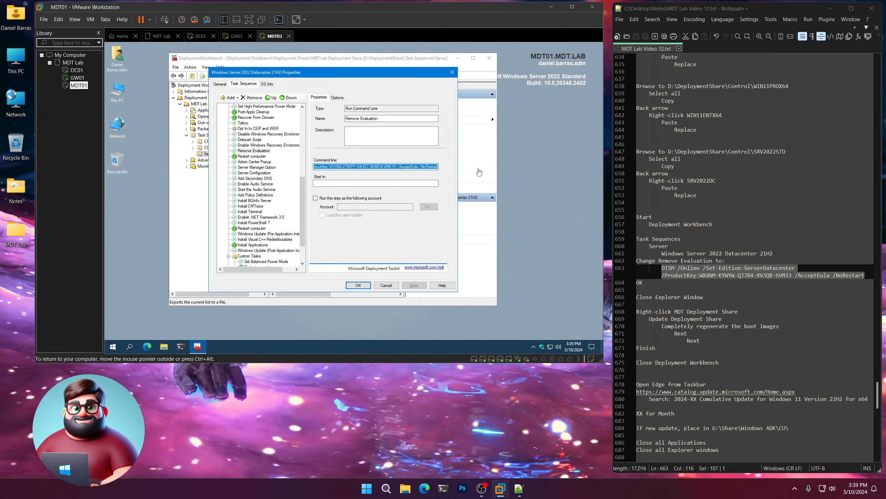
pyautogui.hotkey('ctrl', 'v')
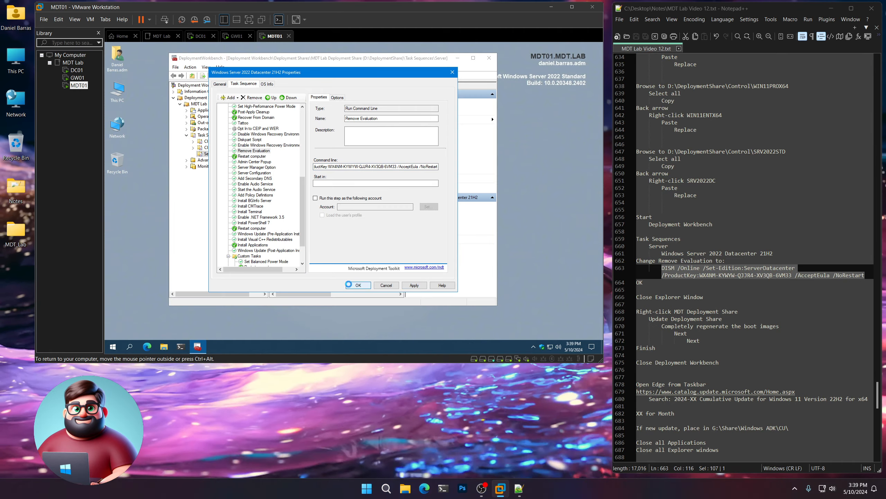
pyautogui.click(350, 286)
# - Update the MDT Lab Deployment Share with completely regenerated boot images as listed in the notes, and close Deployment Workbench
pyautogui.scroll(-3, 677, 273)
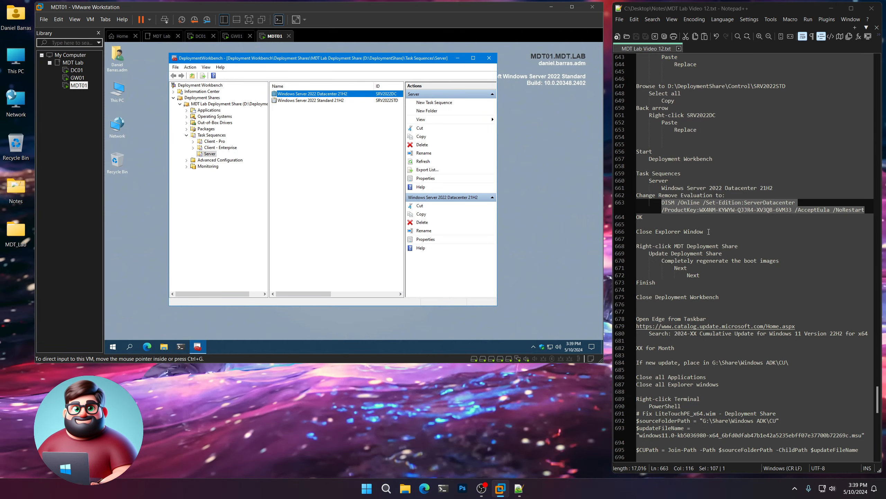
pyautogui.moveTo(709, 232); pyautogui.dragTo(621, 230)
pyautogui.scroll(-3, 670, 293)
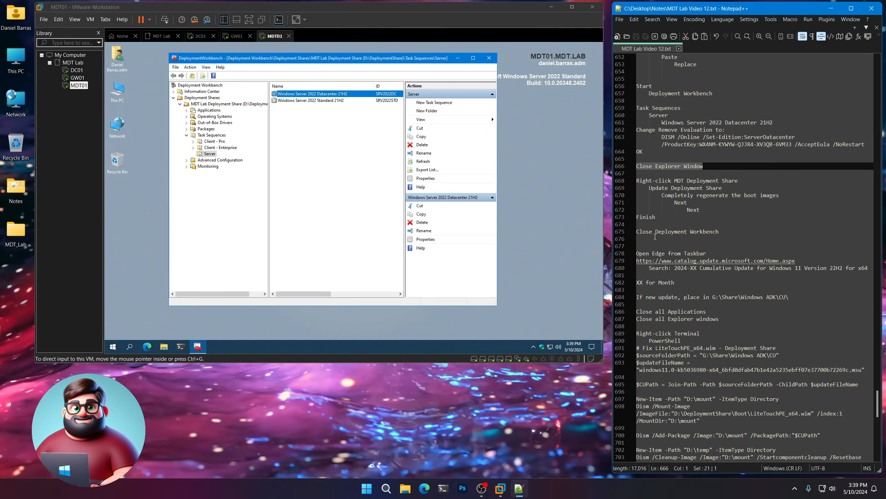
pyautogui.moveTo(657, 217); pyautogui.dragTo(635, 181)
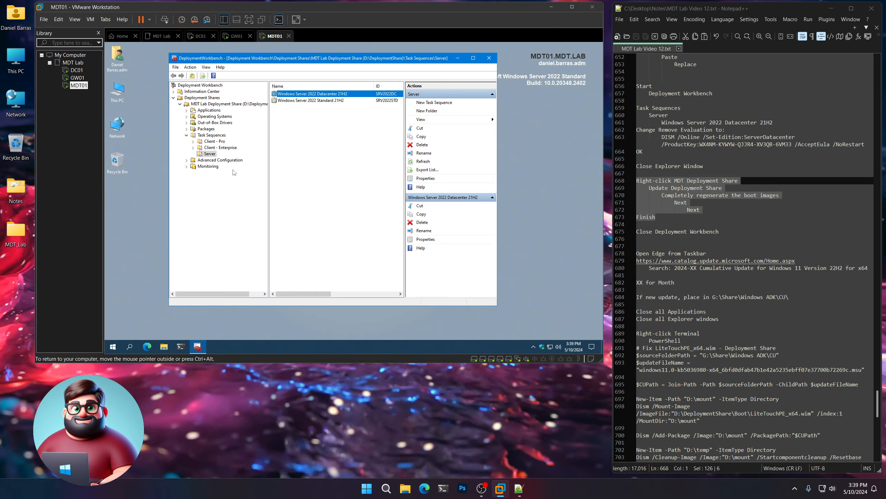
pyautogui.rightClick(246, 104)
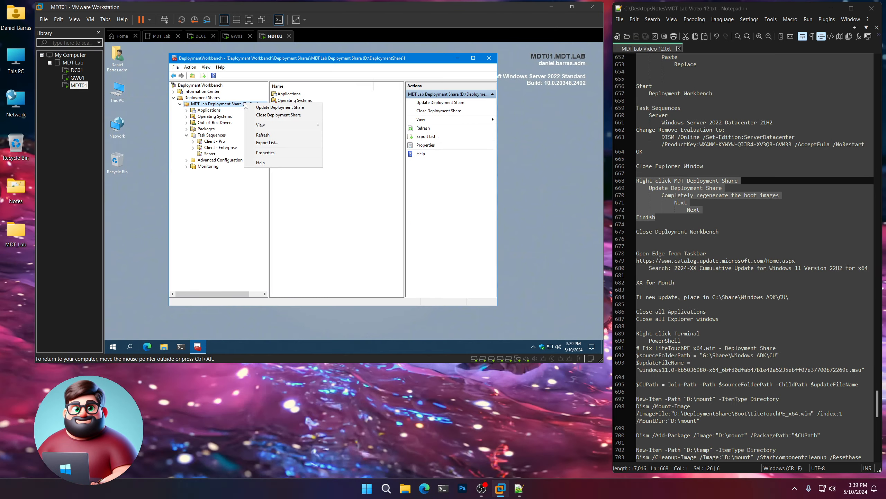
pyautogui.click(258, 108)
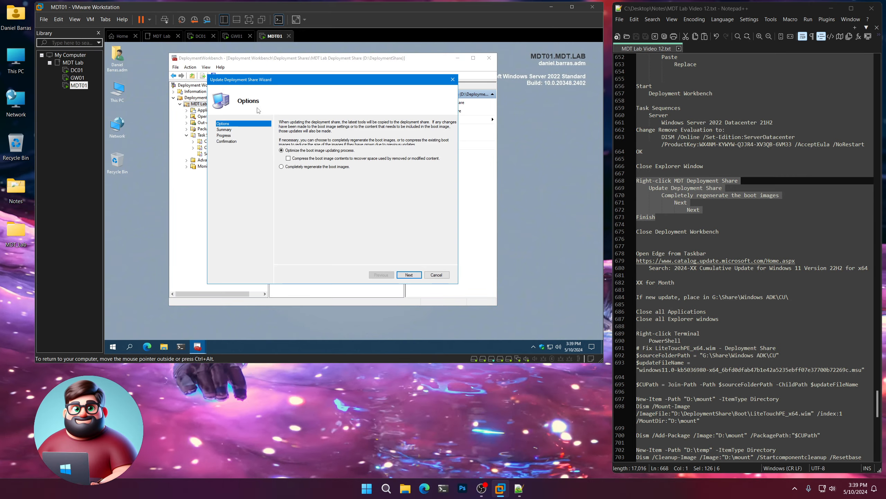
pyautogui.click(327, 167)
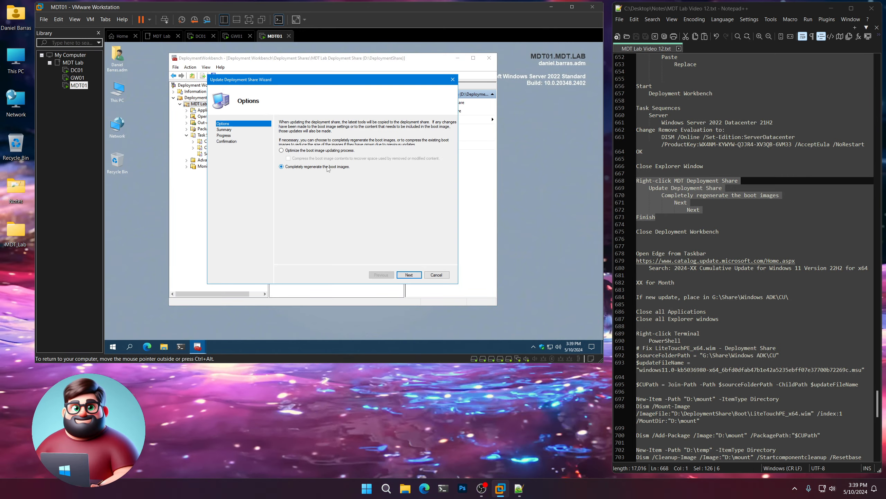
pyautogui.click(410, 275)
pyautogui.click(409, 275)
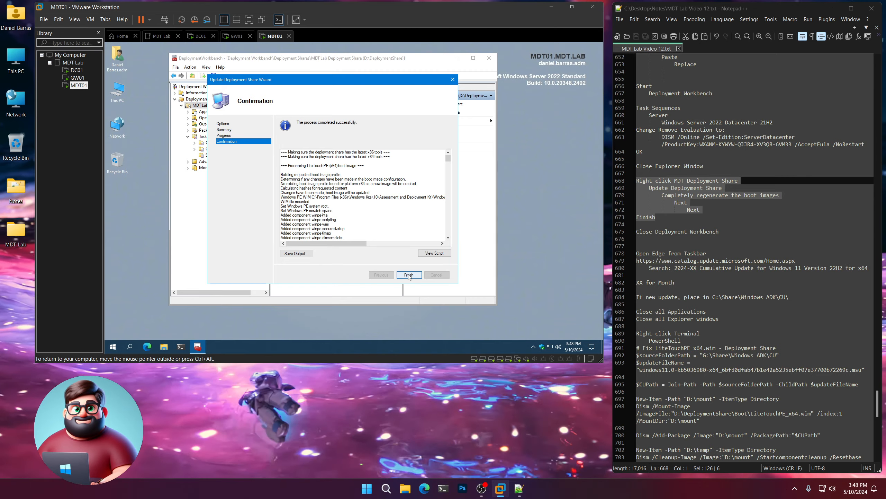
pyautogui.click(408, 275)
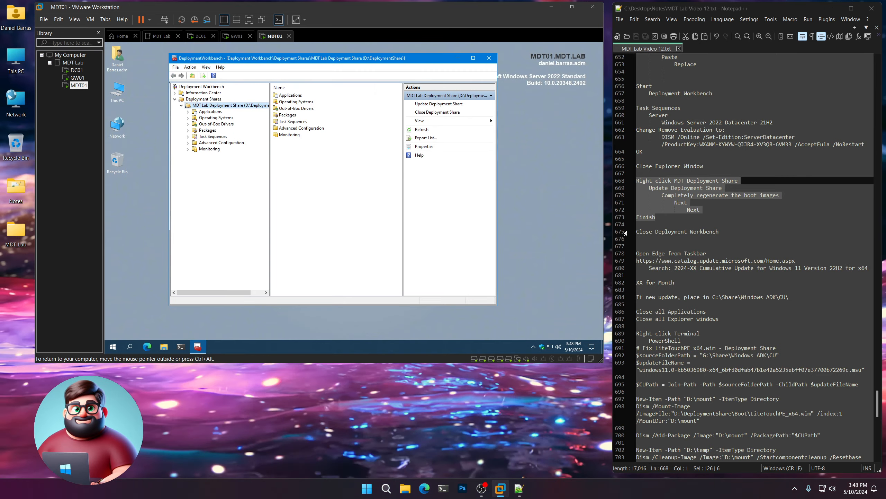
pyautogui.moveTo(719, 231); pyautogui.dragTo(636, 232)
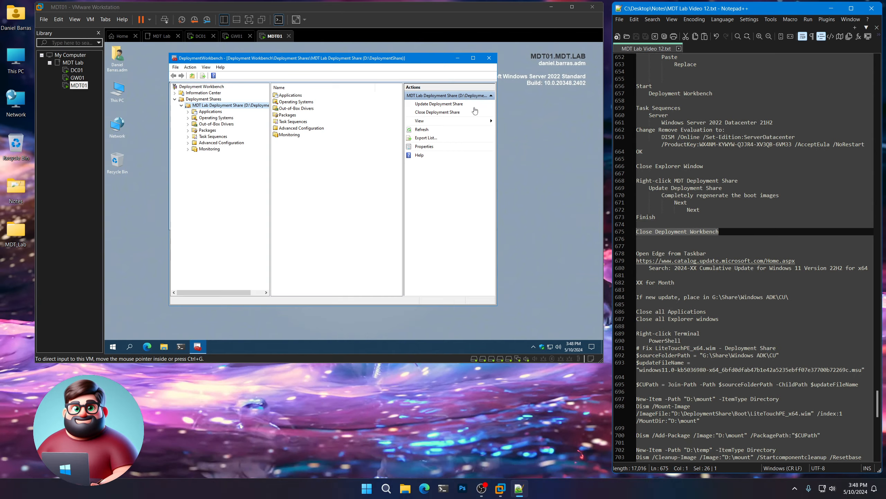
pyautogui.click(489, 58)
# - Copy the Microsoft Update Catalog address from the notes and open it in Edge on MDT01
pyautogui.scroll(-5, 802, 151)
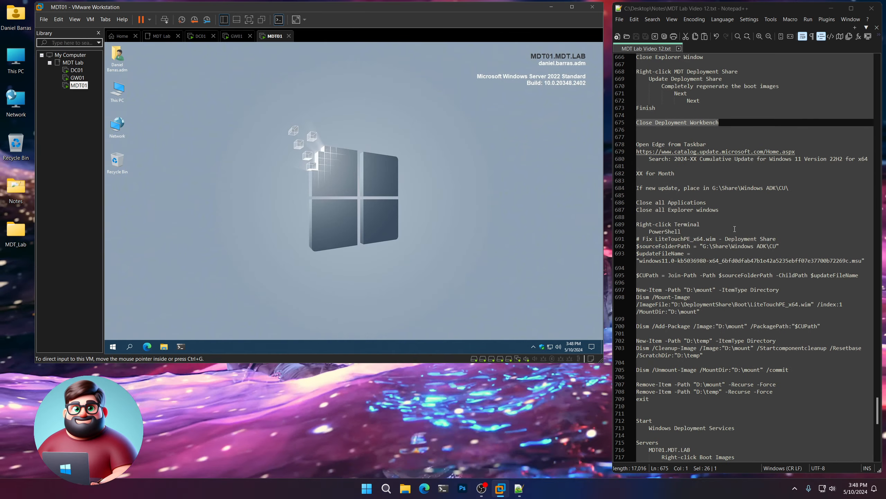
pyautogui.moveTo(801, 151); pyautogui.dragTo(634, 151)
pyautogui.rightClick(659, 151)
pyautogui.click(681, 165)
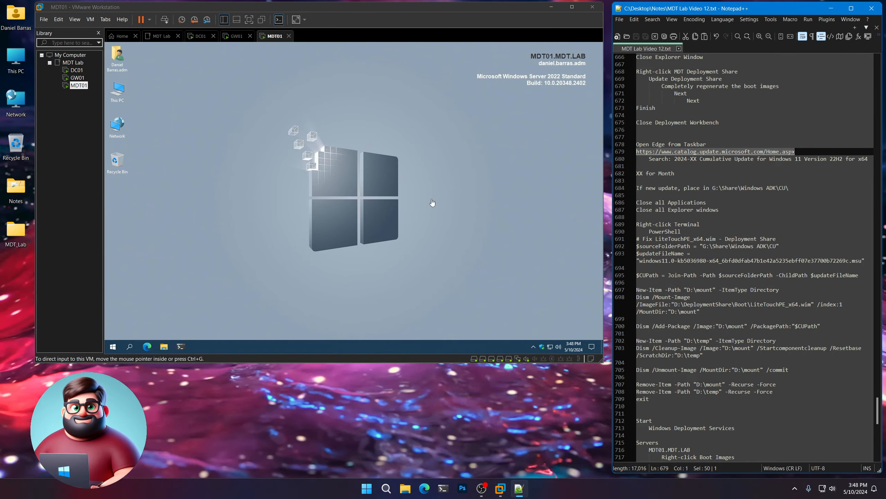
pyautogui.click(147, 346)
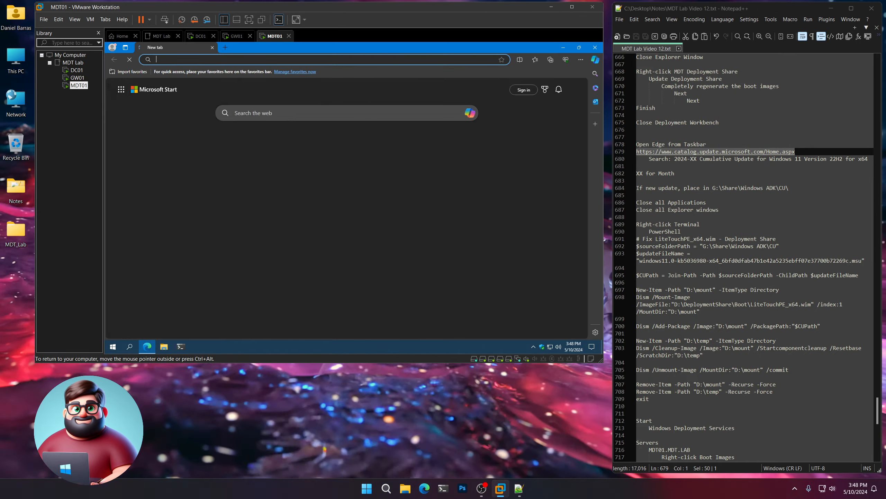
pyautogui.hotkey('ctrl', 'v')
pyautogui.press('Return')
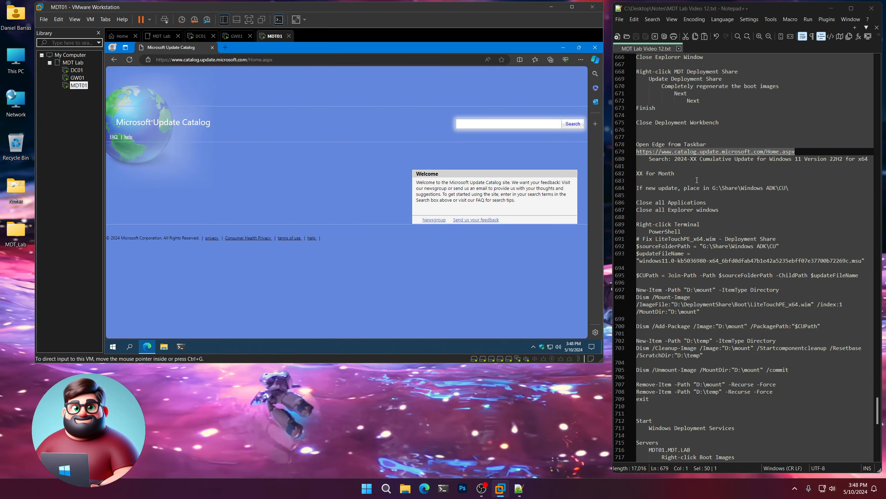
# - Review the update search term and the LiteTouchPE_x64.wim fix script in the notes, and check the current month in the calendar
pyautogui.moveTo(869, 159); pyautogui.dragTo(829, 160)
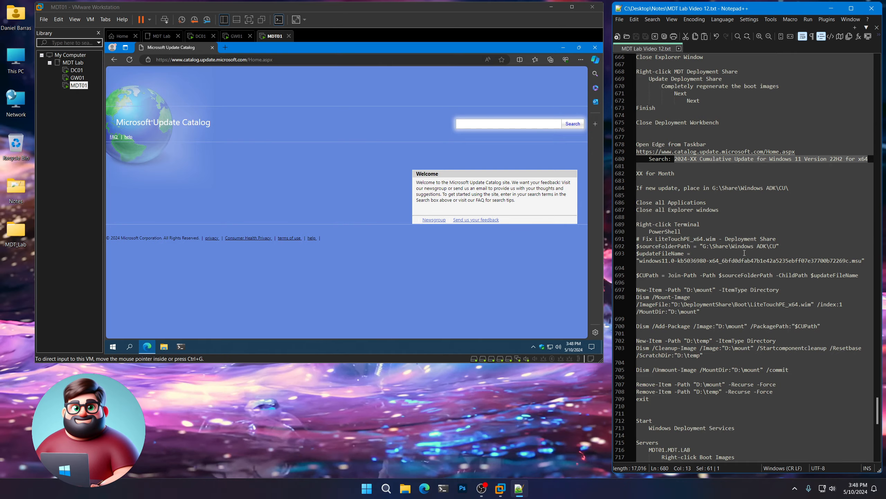
pyautogui.click(650, 399)
pyautogui.moveTo(641, 399); pyautogui.dragTo(619, 240)
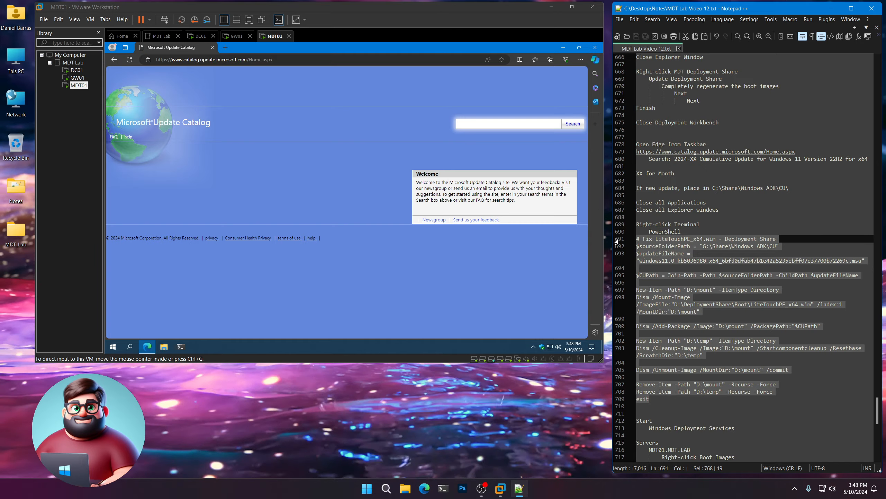
pyautogui.click(858, 489)
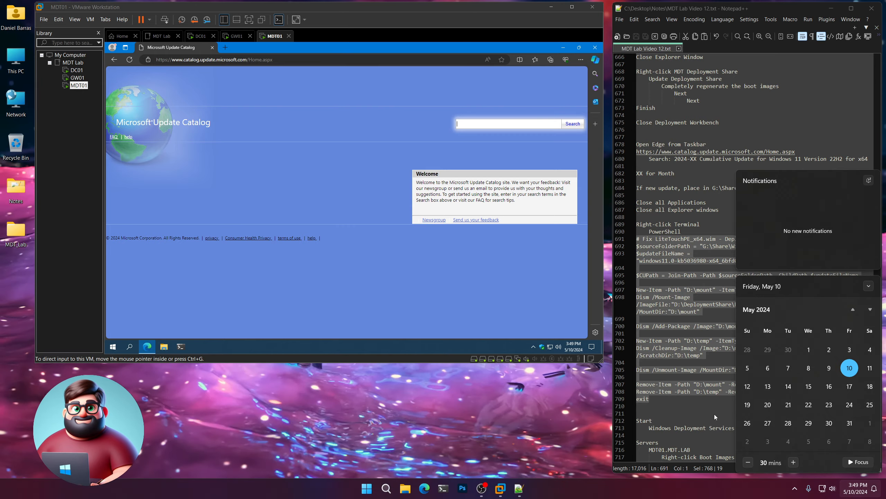
pyautogui.click(595, 452)
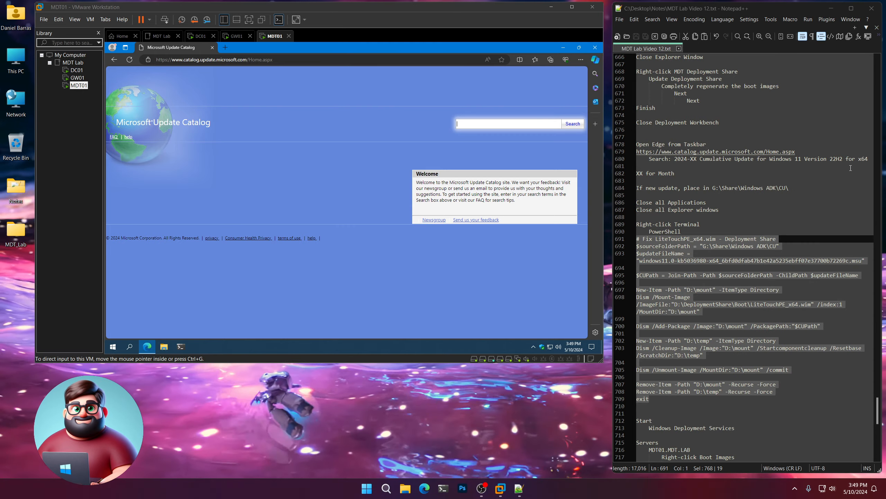
# - Copy the search term "2024-XX Cumulative Update for Windows 11 Version 22H2 for x64" from the notes
pyautogui.moveTo(868, 159); pyautogui.dragTo(674, 159)
pyautogui.rightClick(689, 159)
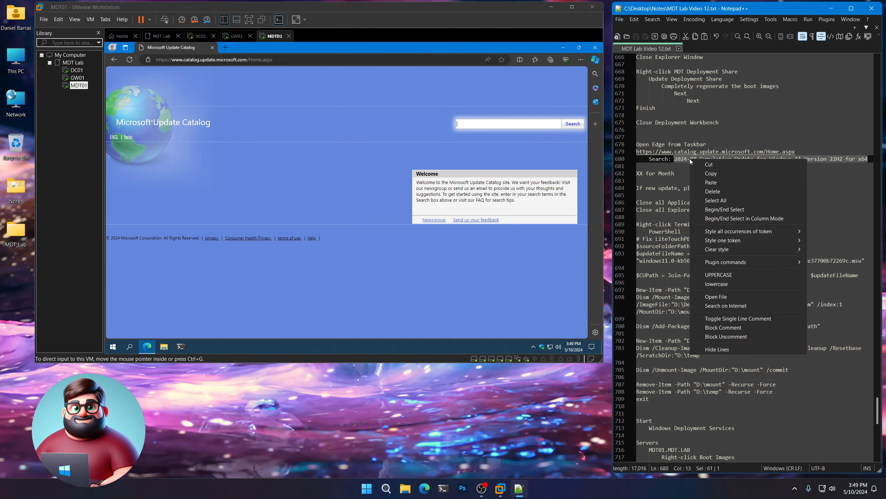
pyautogui.click(693, 171)
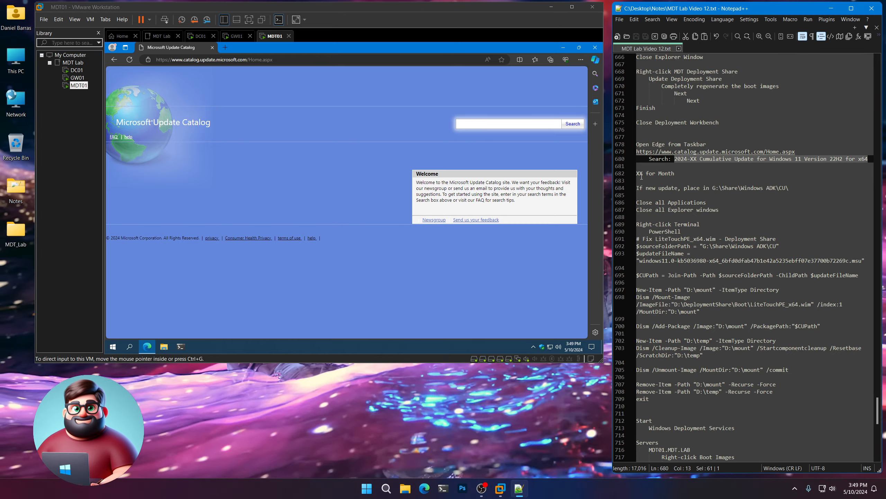
# - Search the Update Catalog for the copied term with XX replaced by 04
pyautogui.click(495, 126)
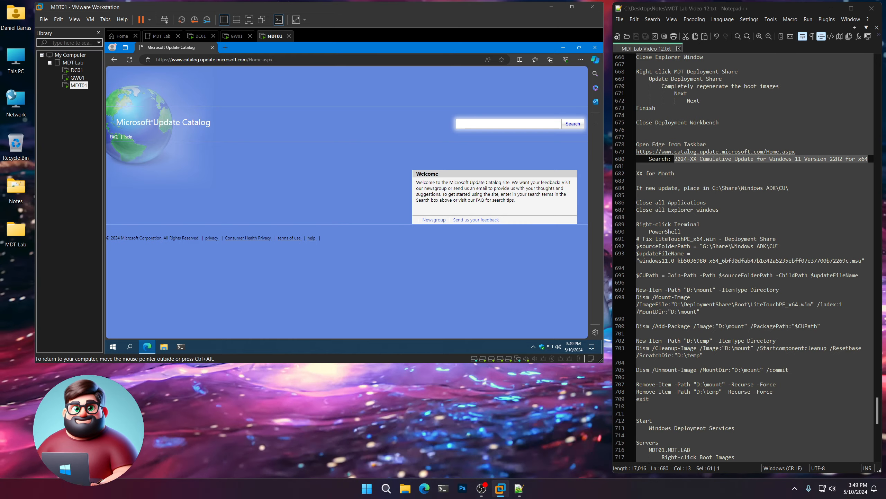
pyautogui.hotkey('ctrl', 'v')
pyautogui.press('Home')
pyautogui.press('Right')
pyautogui.press('Right')
pyautogui.press('Right')
pyautogui.press('Right')
pyautogui.press('Right')
pyautogui.press('Delete')
pyautogui.press('Delete')
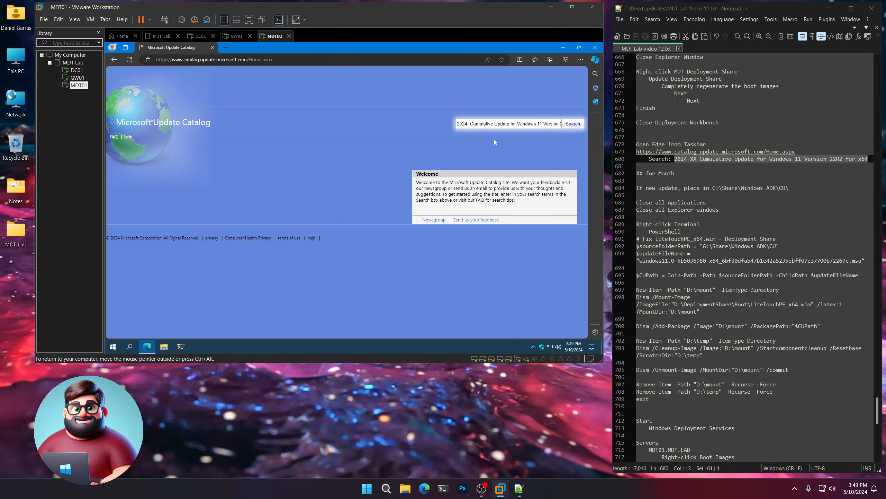
pyautogui.write('04')
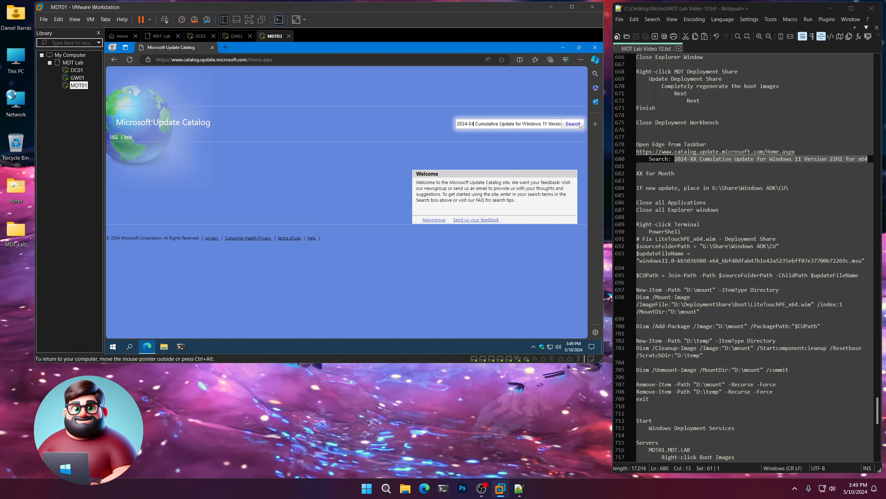
pyautogui.click(579, 125)
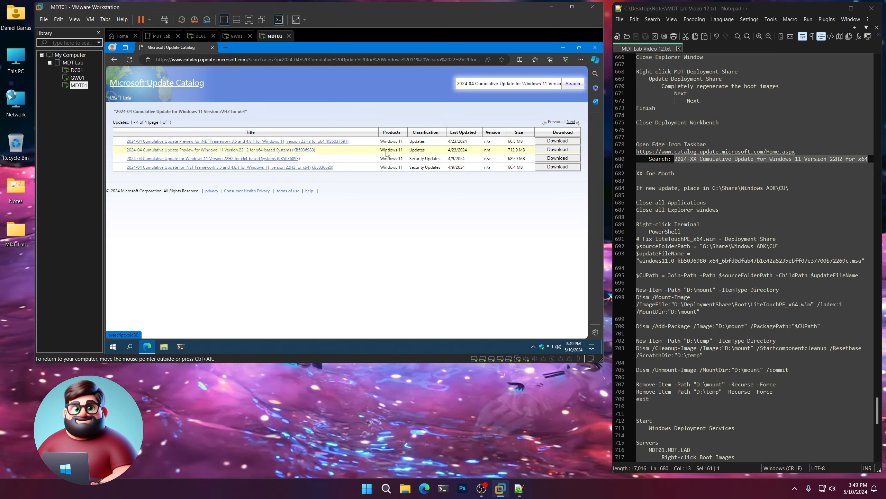
# - Compare the last-updated date of the Windows 11 22H2 security cumulative update with the April 2024 calendar
pyautogui.moveTo(468, 150); pyautogui.dragTo(448, 159)
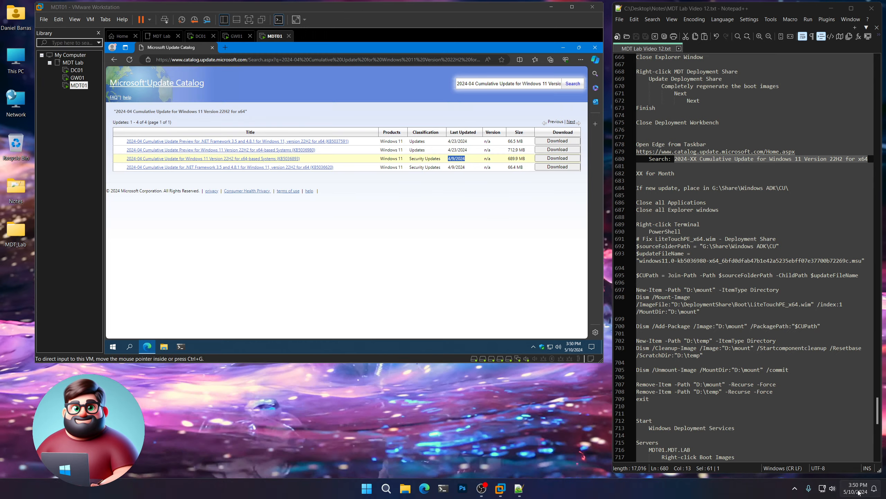
pyautogui.click(859, 487)
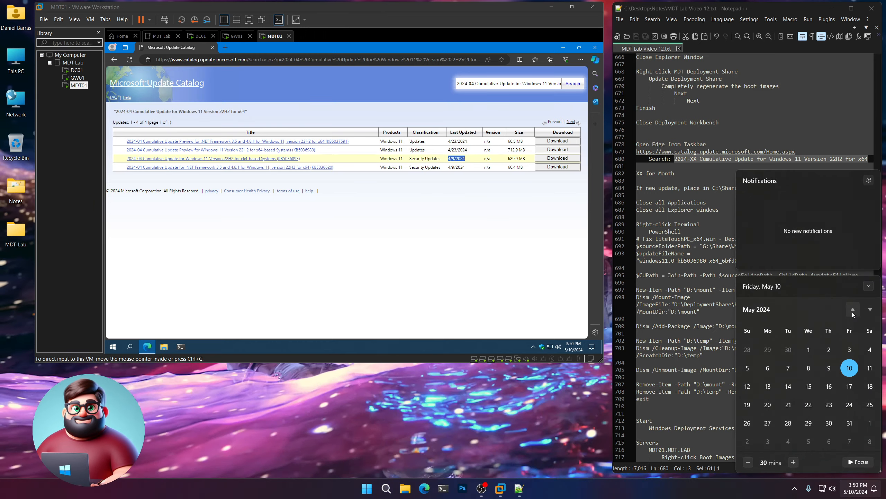
pyautogui.click(852, 310)
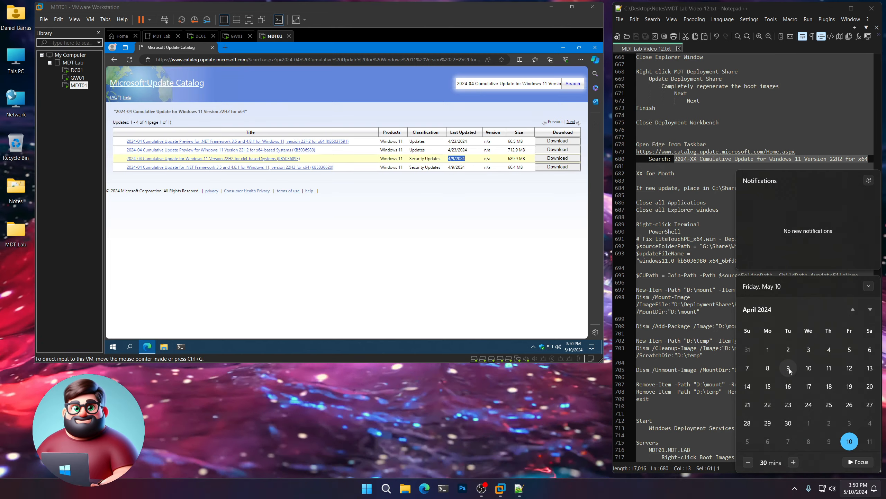
pyautogui.click(557, 414)
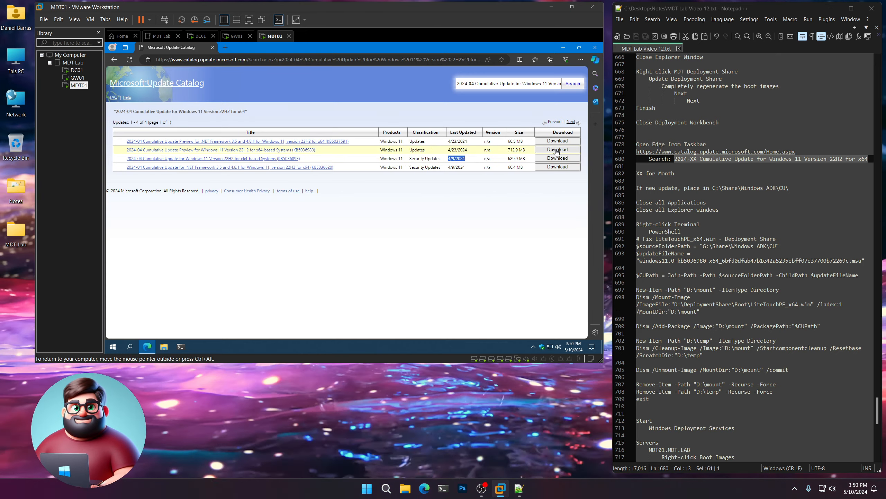
# - Open the download window for the 2024-04 Cumulative Update Preview (KB5036980) and highlight the matching .msu file name in the notes
pyautogui.click(321, 152)
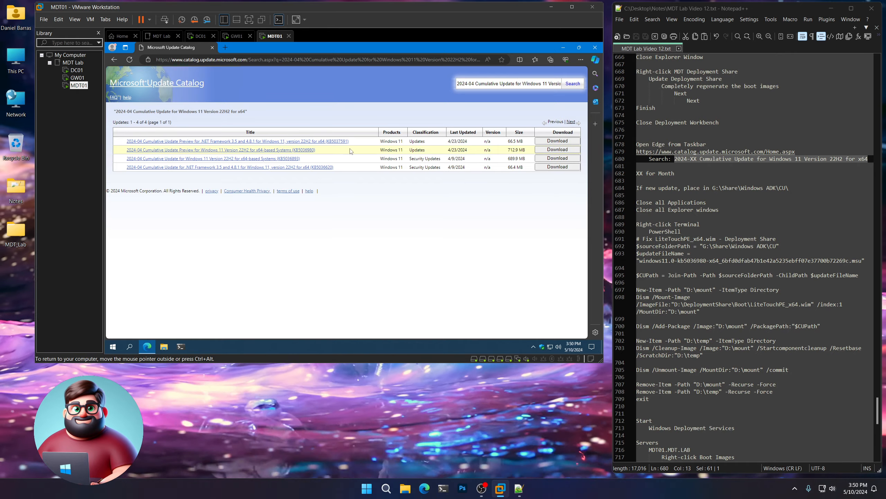
pyautogui.moveTo(321, 153); pyautogui.dragTo(233, 151)
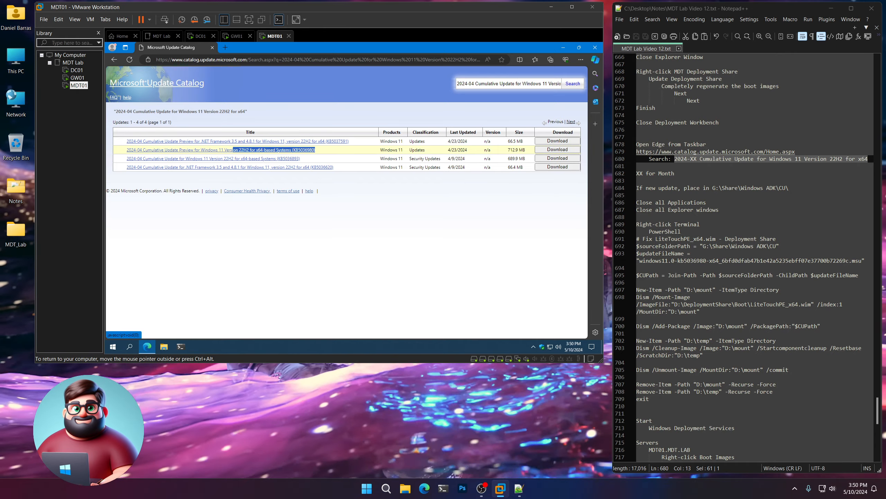
pyautogui.click(558, 150)
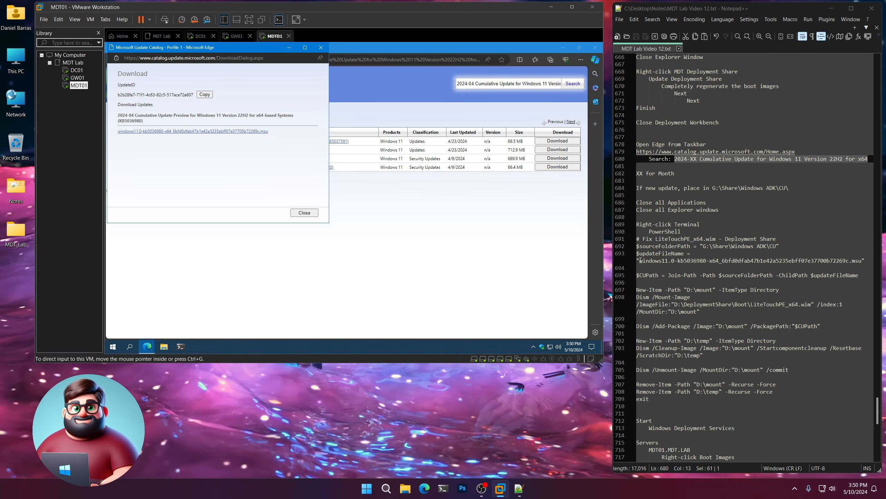
pyautogui.moveTo(640, 260); pyautogui.dragTo(688, 261)
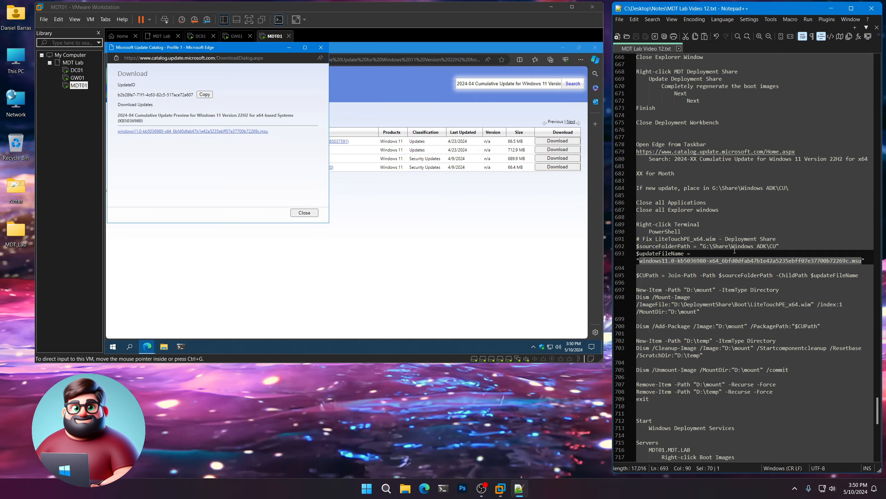
# - Download the KB5036980 .msu file from the Update Catalog and save it in G:\Share\Windows ADK\CU
pyautogui.moveTo(777, 246); pyautogui.dragTo(735, 248)
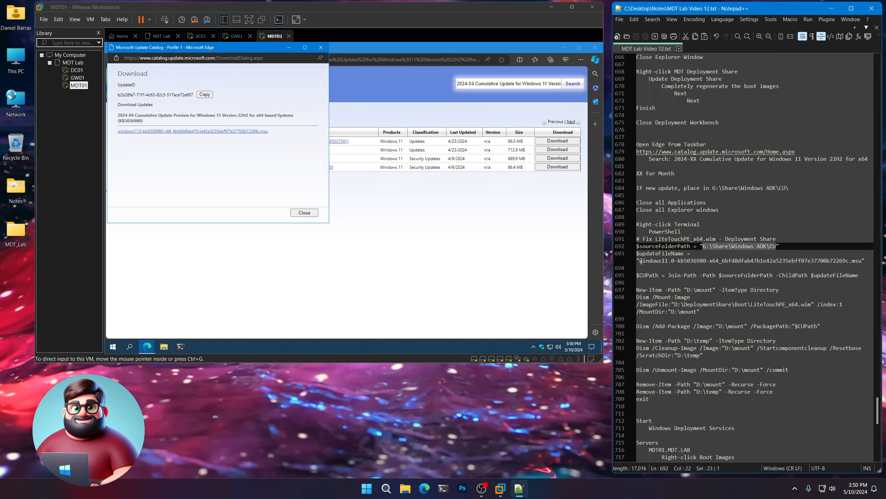
pyautogui.moveTo(639, 261); pyautogui.dragTo(665, 261)
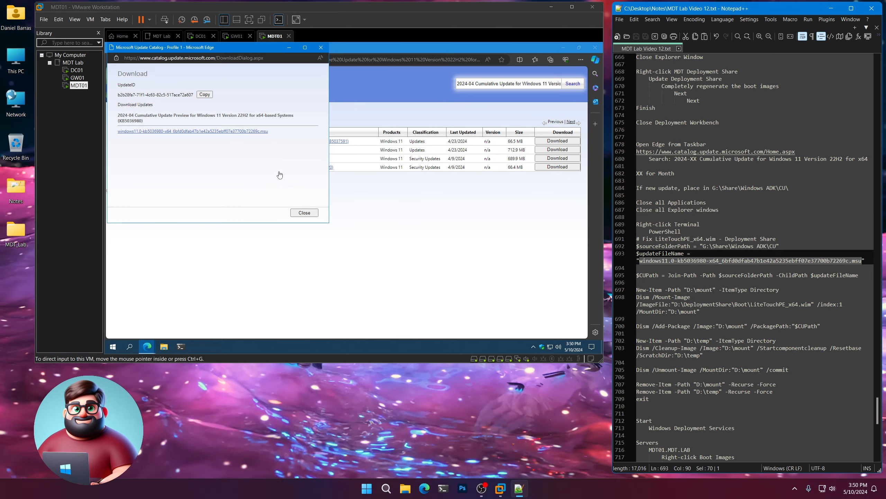
pyautogui.click(247, 174)
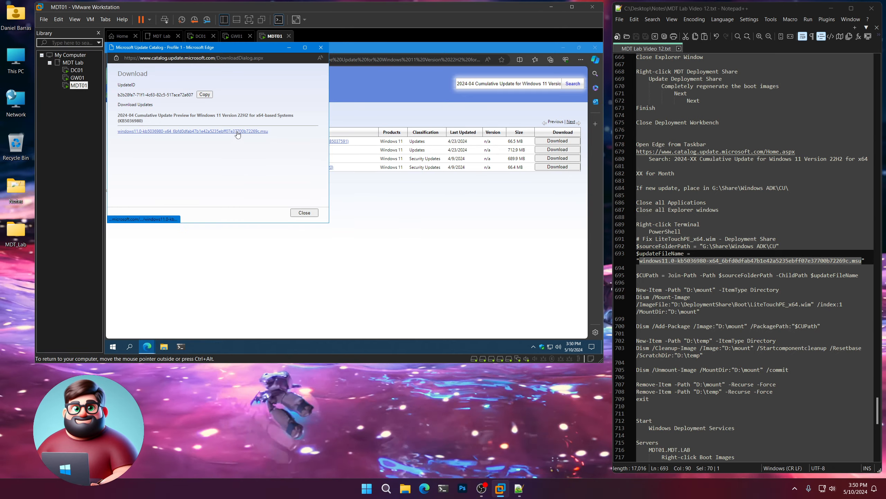
pyautogui.click(237, 132)
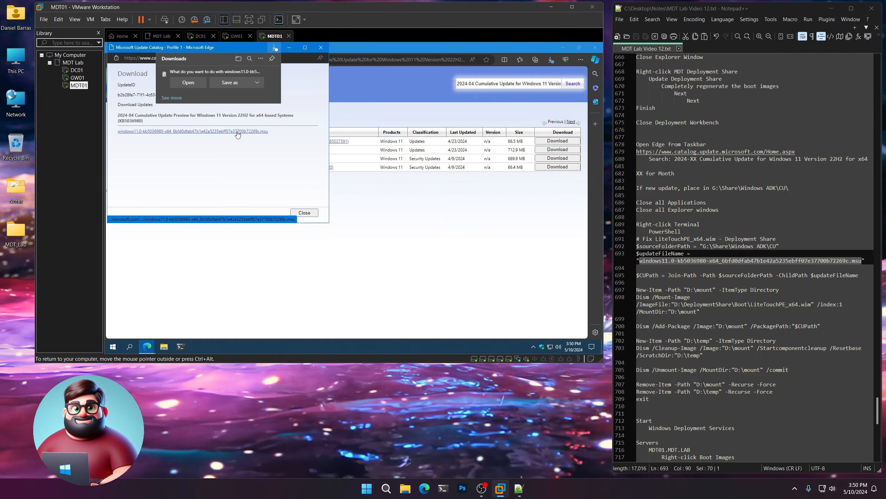
pyautogui.click(228, 82)
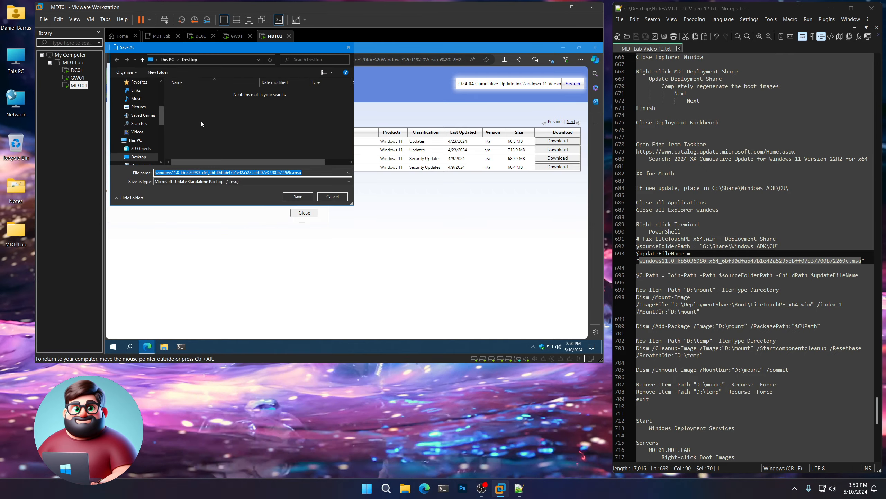
pyautogui.scroll(-5, 157, 131)
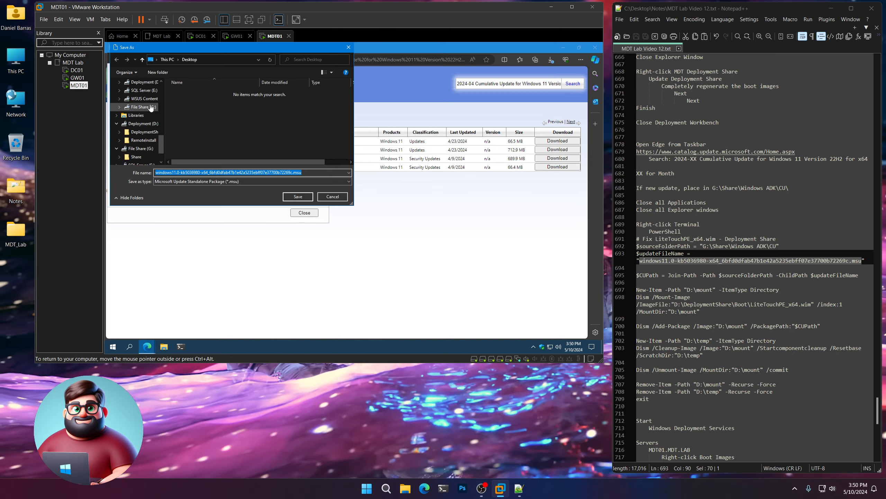
pyautogui.click(149, 107)
pyautogui.doubleClick(183, 92)
pyautogui.scroll(-5, 210, 139)
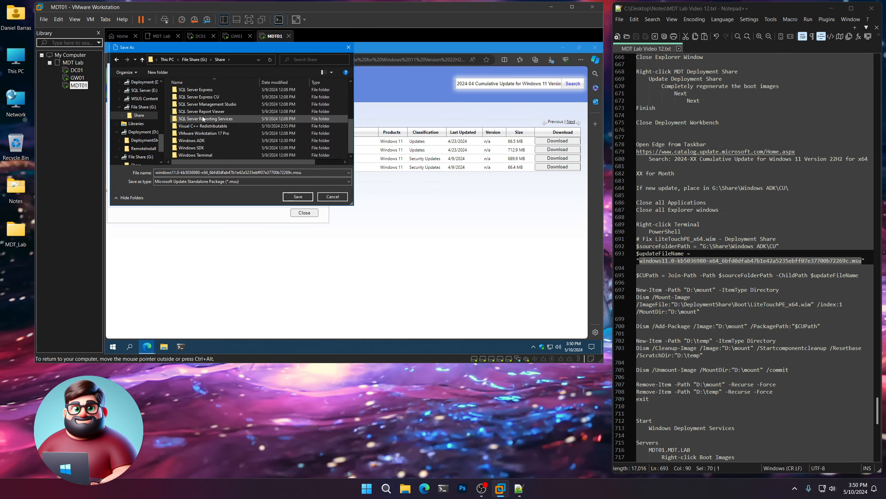
pyautogui.doubleClick(194, 140)
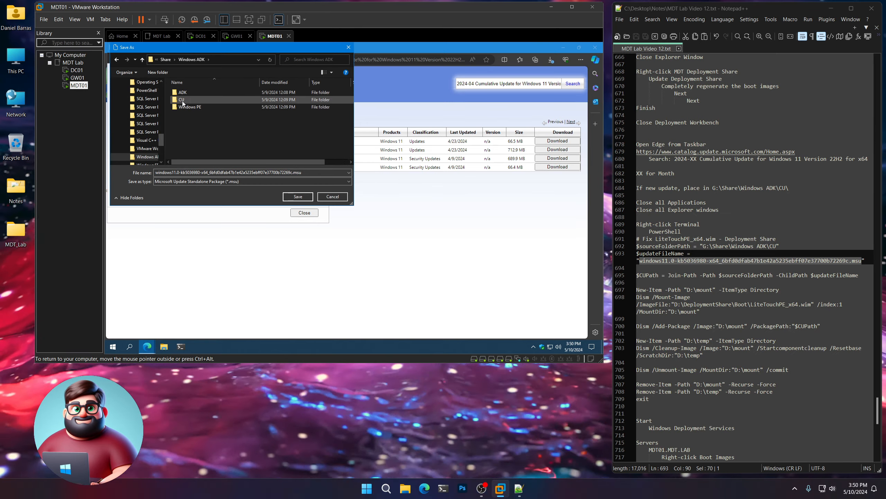
pyautogui.doubleClick(181, 99)
pyautogui.click(298, 197)
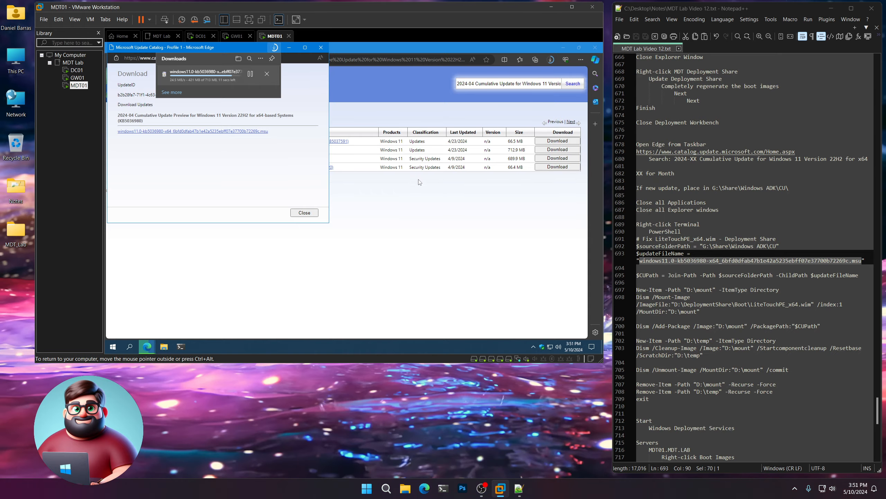
# - Select the LiteTouchPE_x64.wim fix script in the notes, from its comment line through exit
pyautogui.scroll(-3, 727, 217)
pyautogui.click(673, 197)
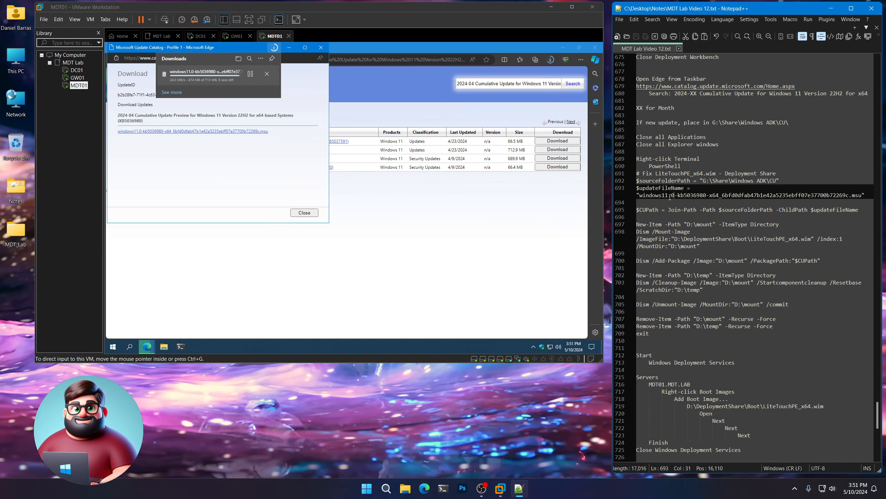
pyautogui.moveTo(639, 194); pyautogui.dragTo(858, 195)
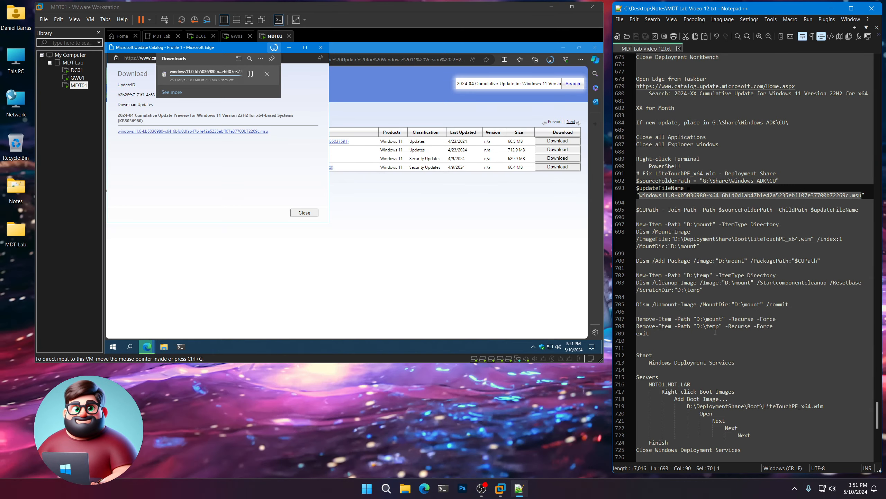
pyautogui.moveTo(715, 332); pyautogui.dragTo(623, 171)
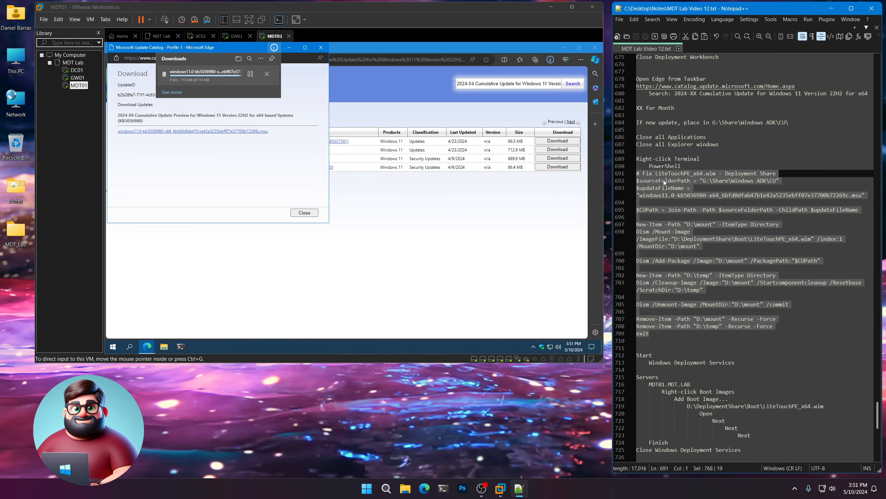
# - Close the update's download window and the Update Catalog browser on MDT01
pyautogui.click(237, 206)
pyautogui.click(304, 212)
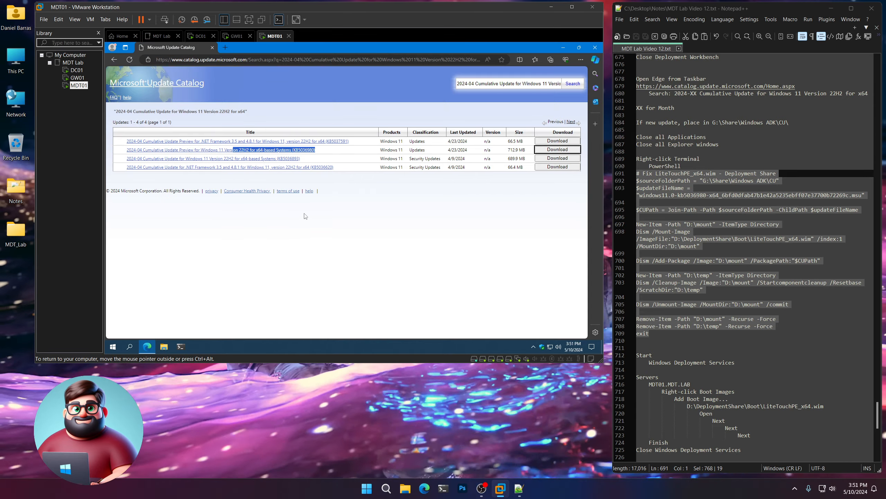
pyautogui.click(594, 49)
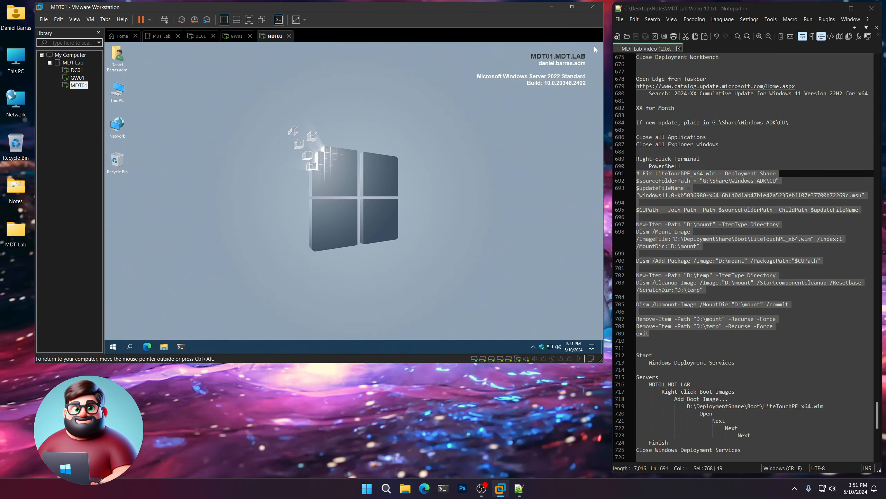
# - Open the folder G:\Share\Windows ADK\CU on MDT01 and widen the name column to show the full file names
pyautogui.doubleClick(118, 91)
pyautogui.doubleClick(314, 279)
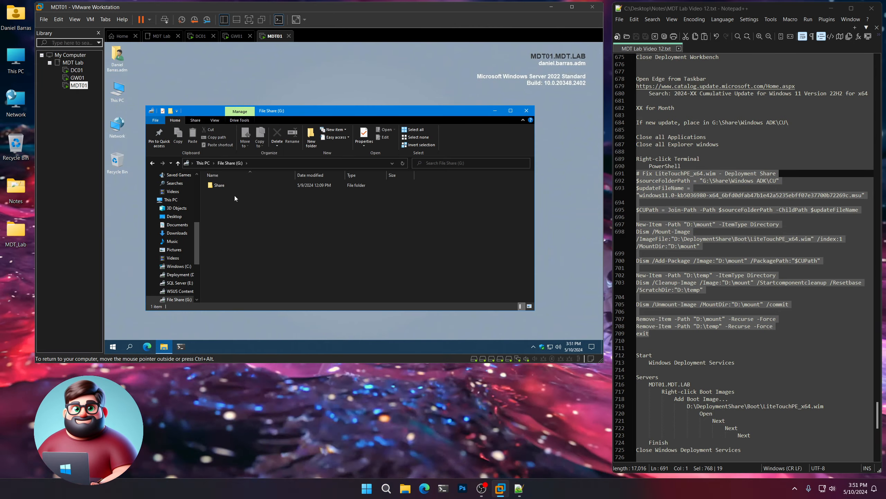
pyautogui.doubleClick(223, 185)
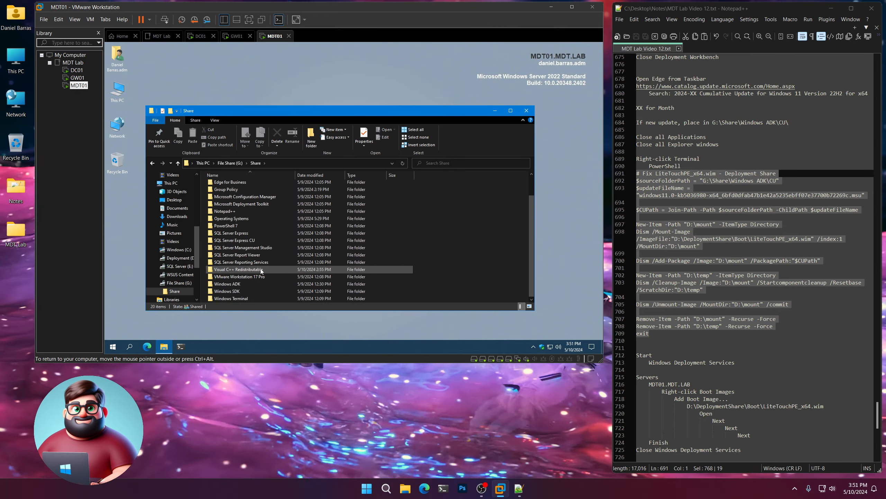
pyautogui.doubleClick(246, 285)
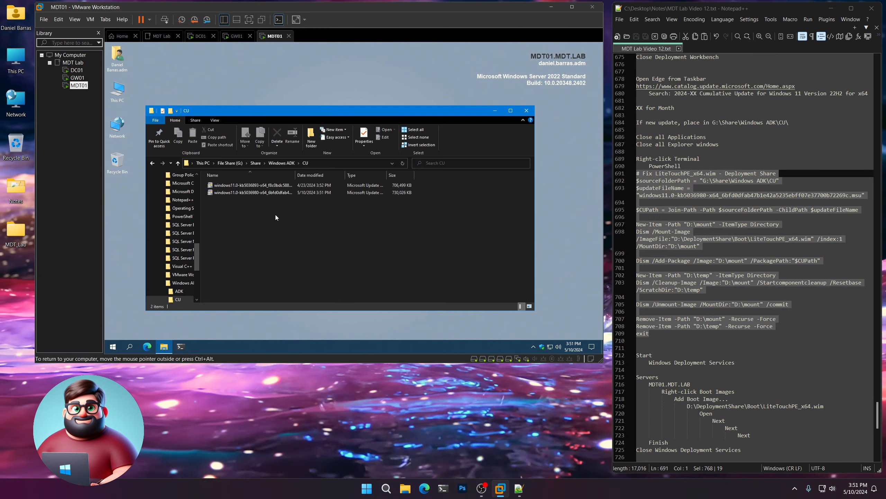
pyautogui.doubleClick(248, 193)
pyautogui.doubleClick(296, 175)
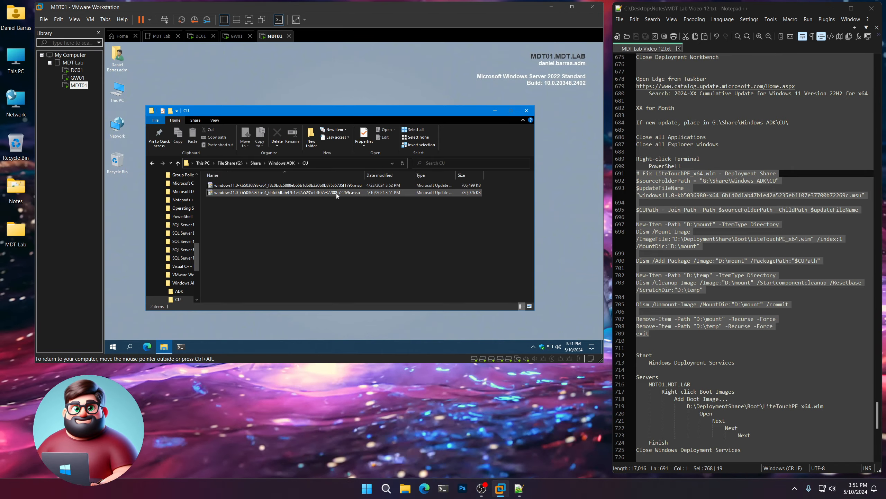
# - Delete the older windows11.0-kb5036893-x64 .msu file from the CU folder and close the folder window
pyautogui.click(336, 193)
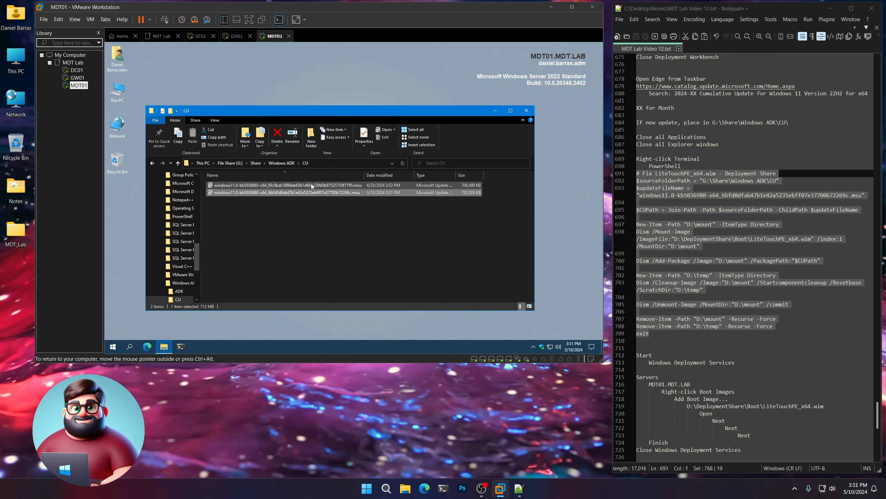
pyautogui.click(312, 185)
pyautogui.rightClick(312, 186)
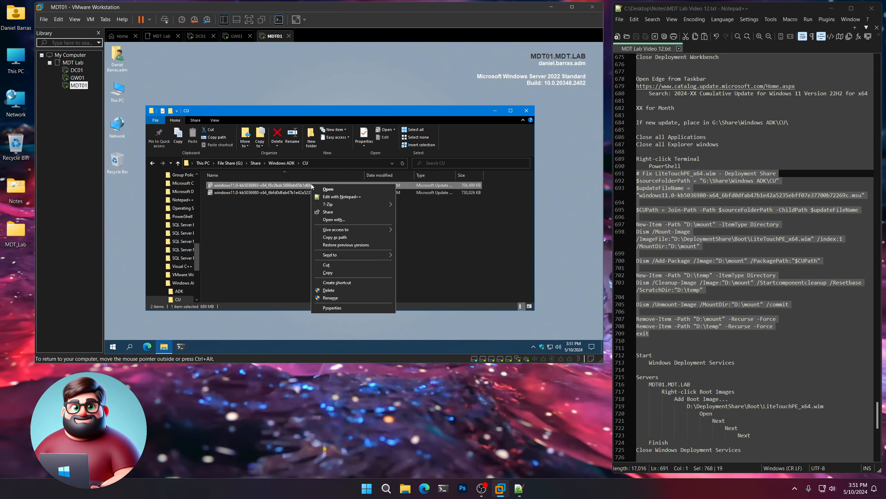
pyautogui.click(349, 290)
pyautogui.press('Return')
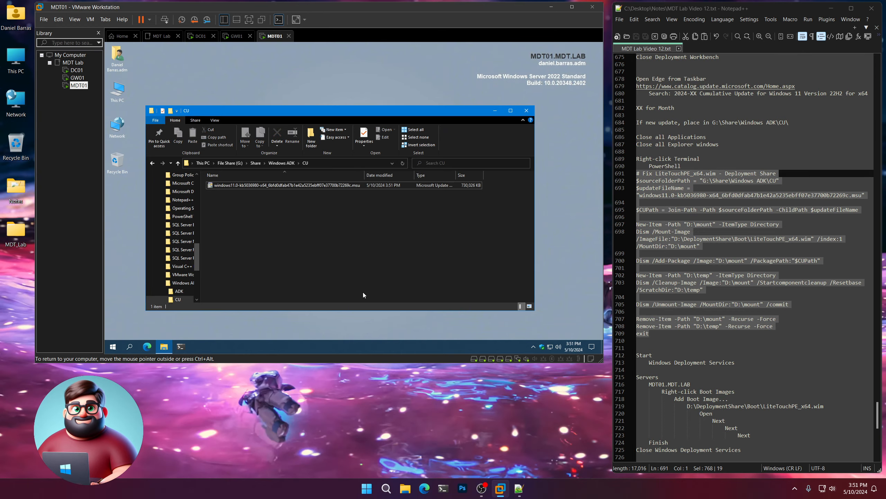
pyautogui.click(525, 111)
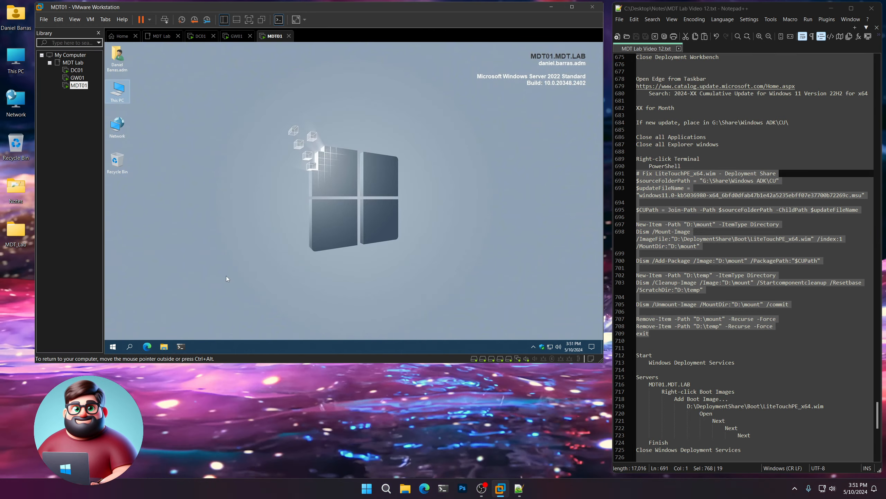
# - Copy the selected script into a PowerShell session on MDT01 and run it through exit to patch LiteTouchPE_x64.wim
pyautogui.rightClick(181, 347)
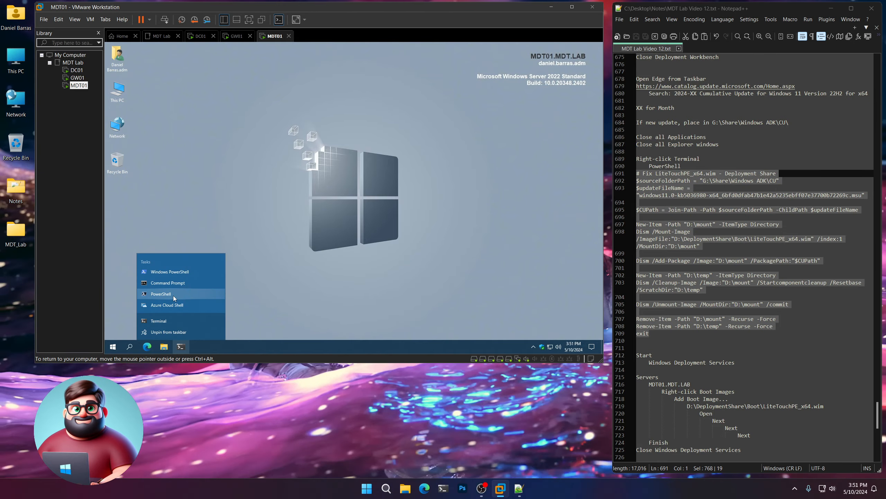
pyautogui.click(173, 295)
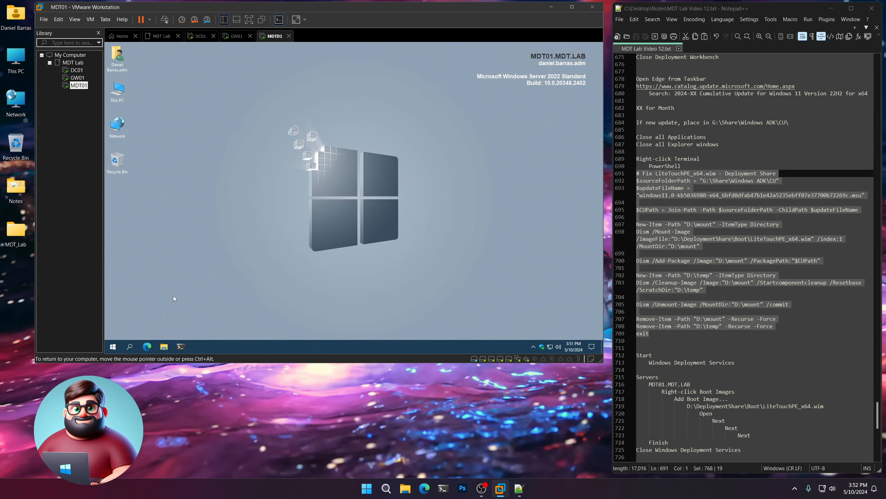
pyautogui.rightClick(670, 174)
pyautogui.click(690, 189)
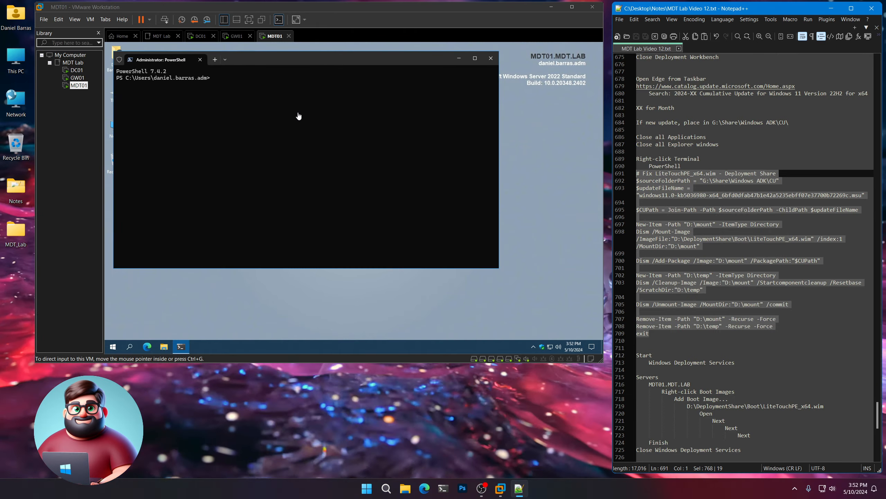
pyautogui.rightClick(258, 82)
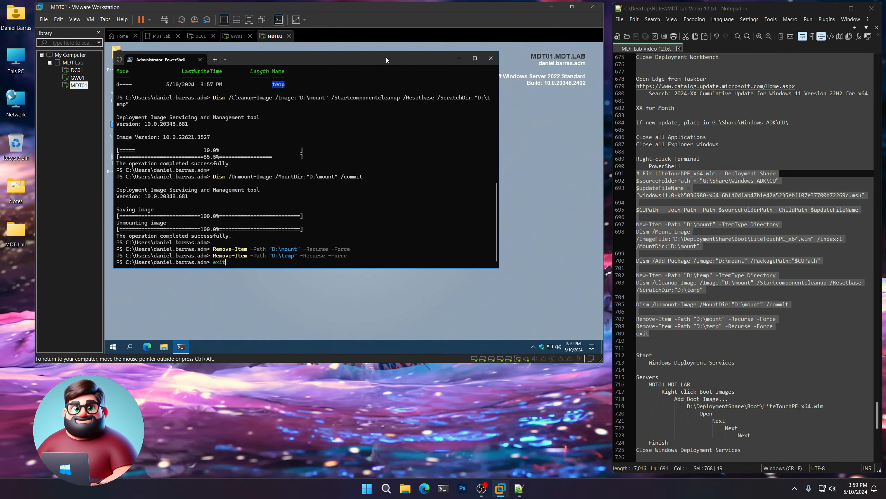
pyautogui.press('Return')
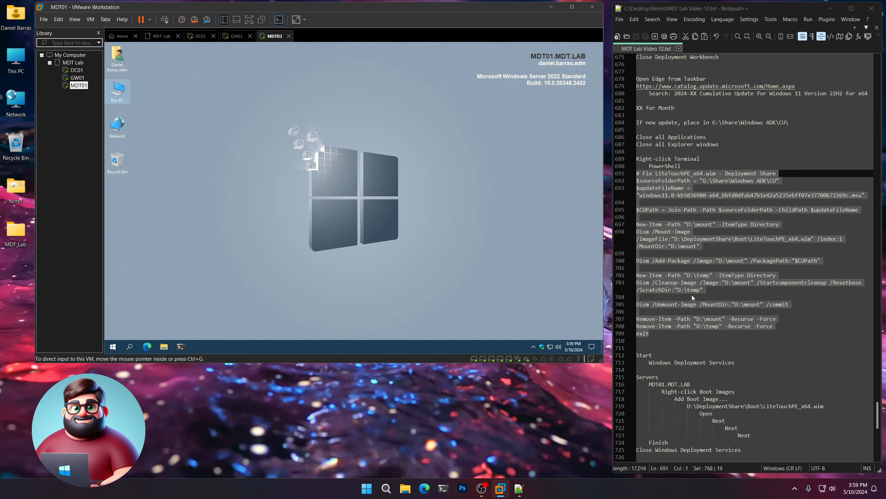
# - Open Windows Deployment Services and expand the MDT01.MDT.LAB server under Servers
pyautogui.scroll(-6, 700, 291)
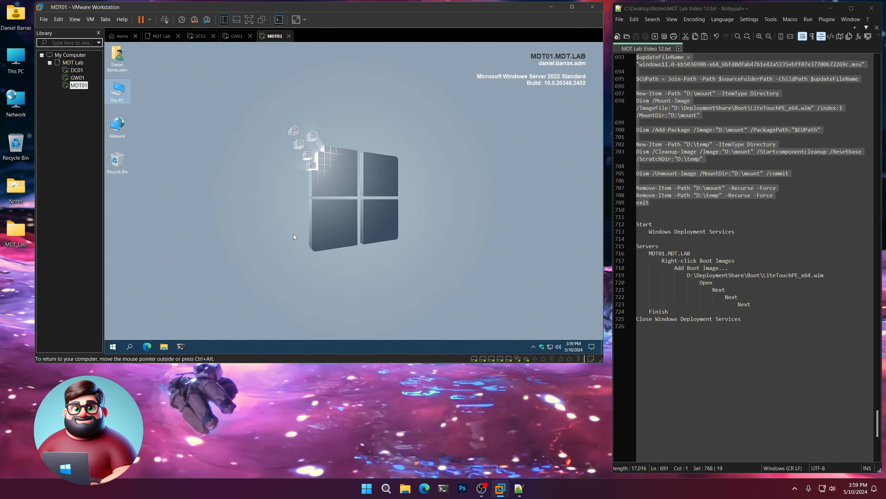
pyautogui.click(197, 268)
pyautogui.click(113, 346)
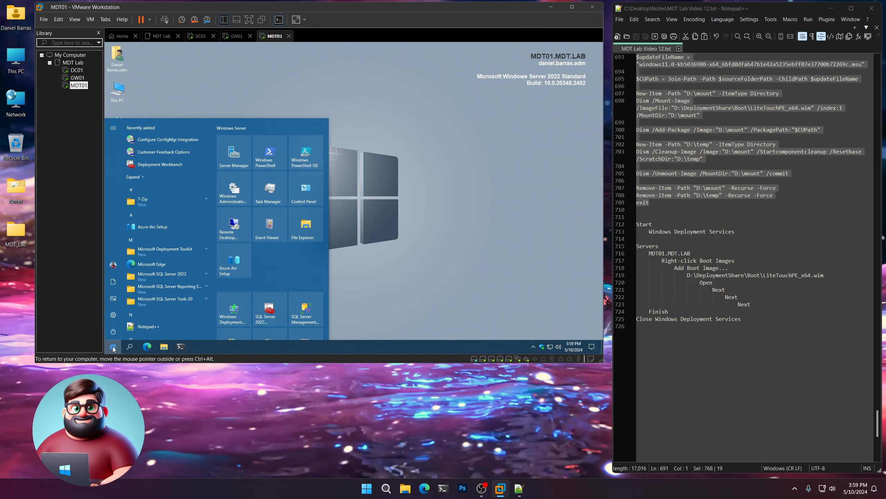
pyautogui.scroll(-2, 266, 287)
pyautogui.click(236, 280)
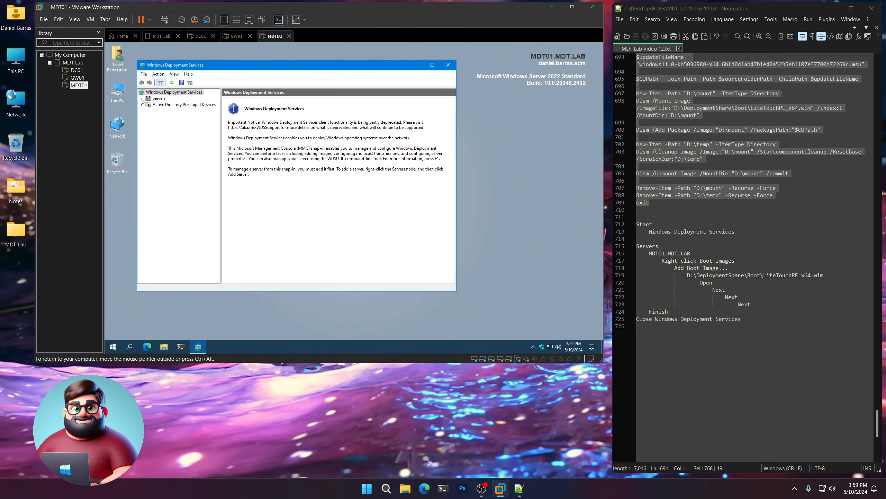
pyautogui.click(142, 98)
pyautogui.click(148, 105)
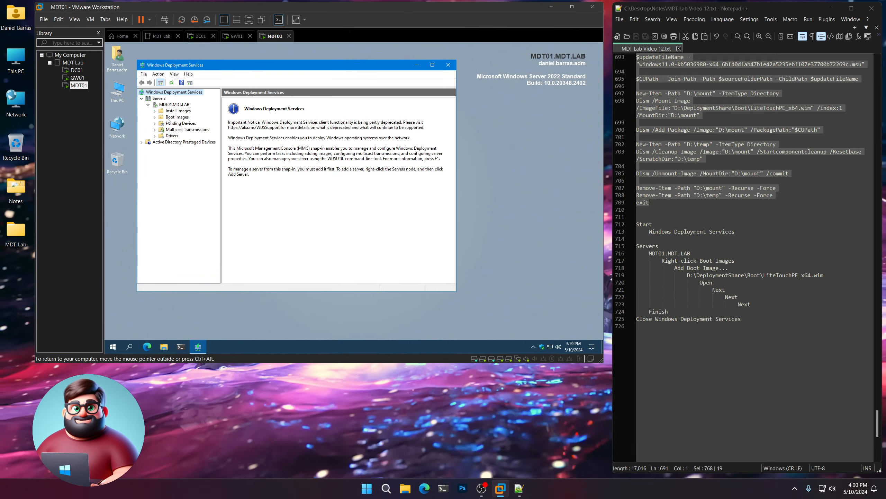
# - Start adding a boot image to MDT01.MDT.LAB, with the file location D:\DeploymentShare\Boot\LiteTouchPE_x64.wim copied from the notes
pyautogui.click(180, 119)
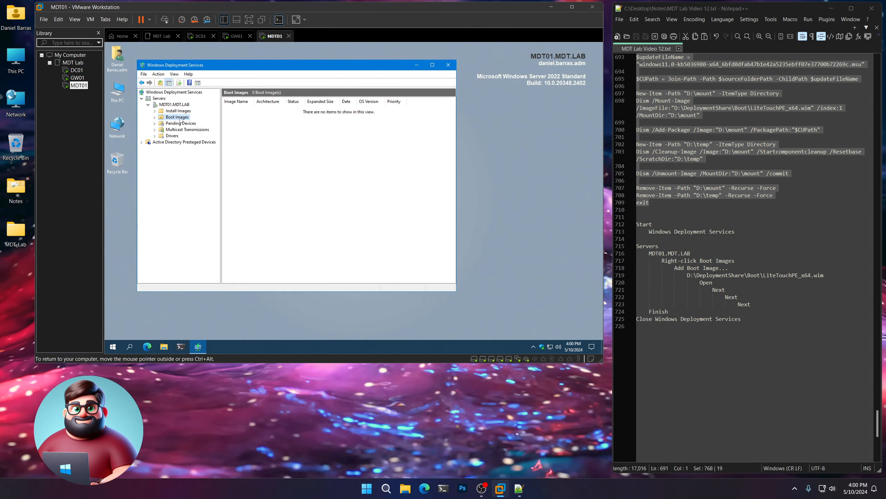
pyautogui.rightClick(181, 119)
pyautogui.click(191, 122)
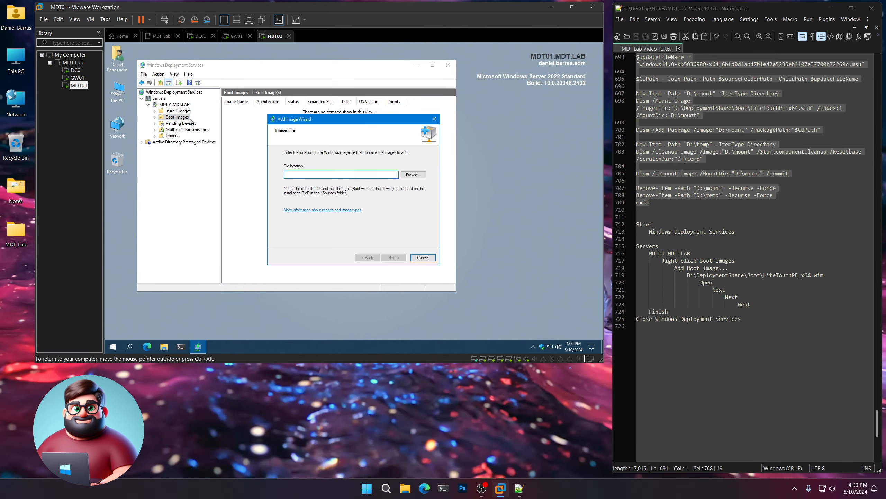
pyautogui.moveTo(824, 275); pyautogui.dragTo(697, 276)
pyautogui.rightClick(709, 275)
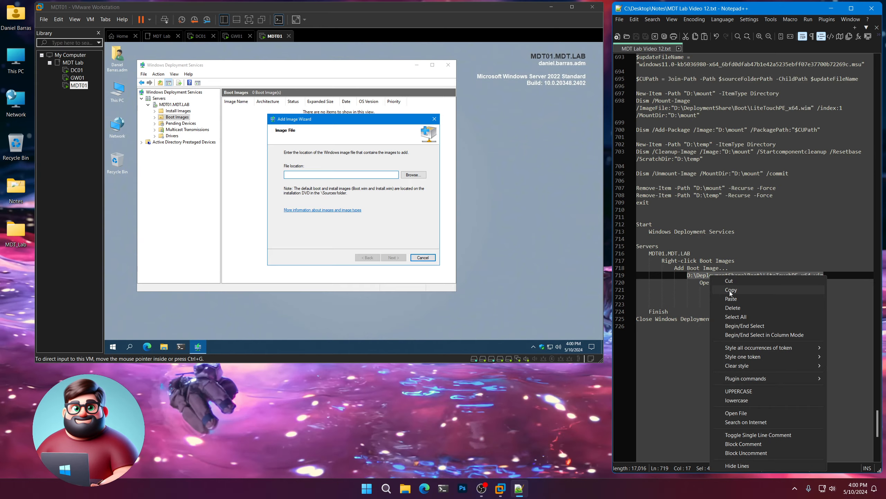
pyautogui.click(729, 291)
pyautogui.click(374, 195)
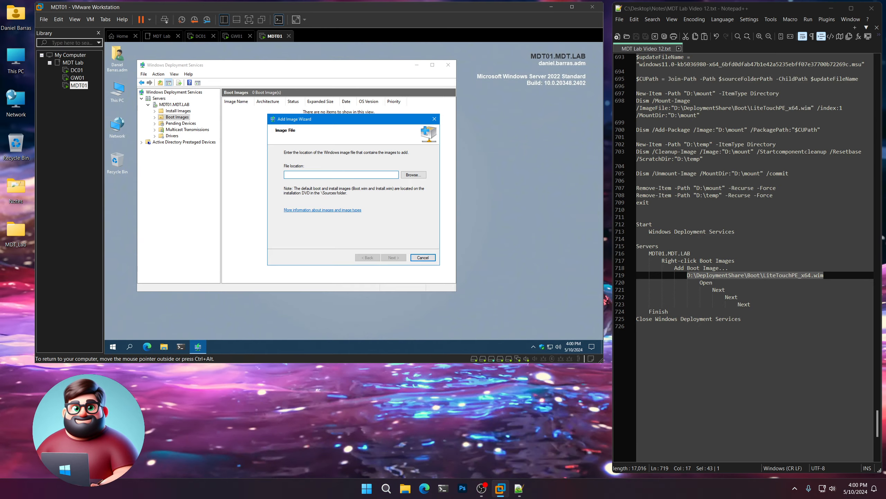
pyautogui.hotkey('ctrl', 'v')
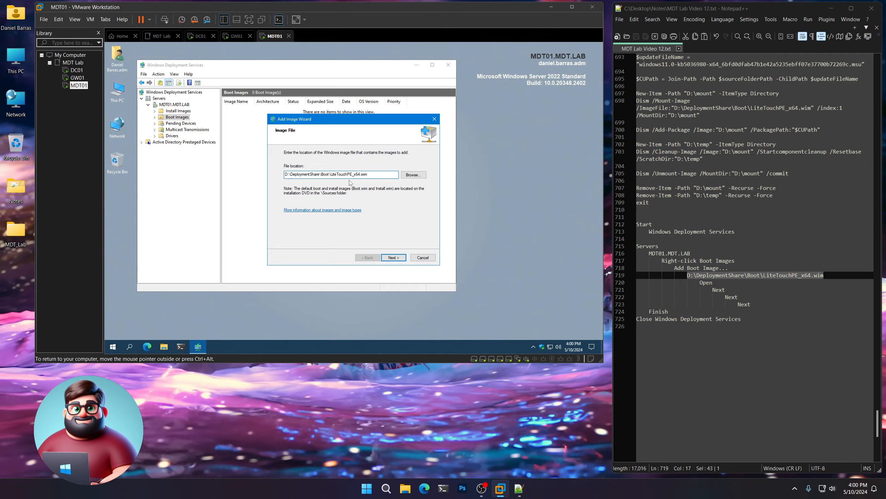
# - Complete the Add Image Wizard with the default image name and description and close Windows Deployment Services
pyautogui.click(393, 257)
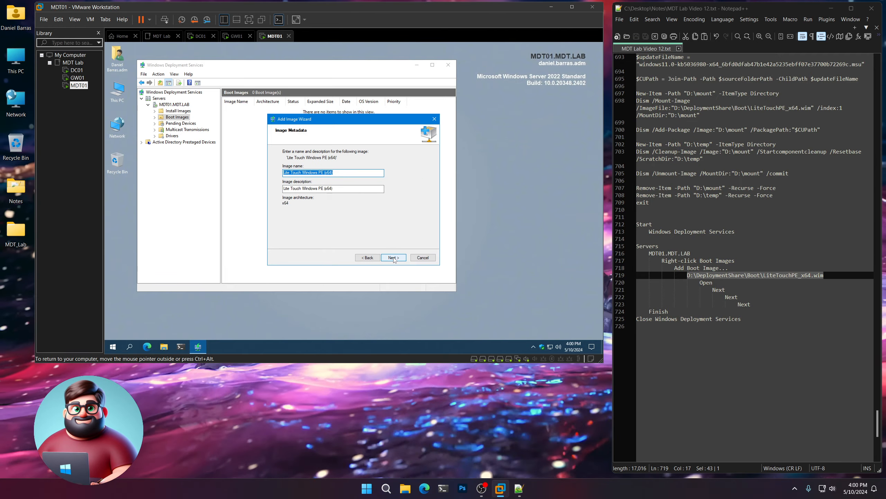
pyautogui.click(399, 257)
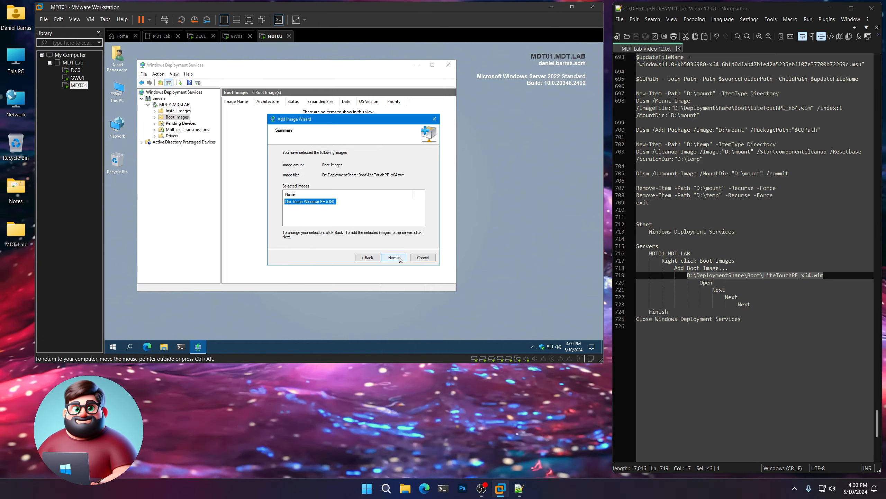
pyautogui.click(394, 258)
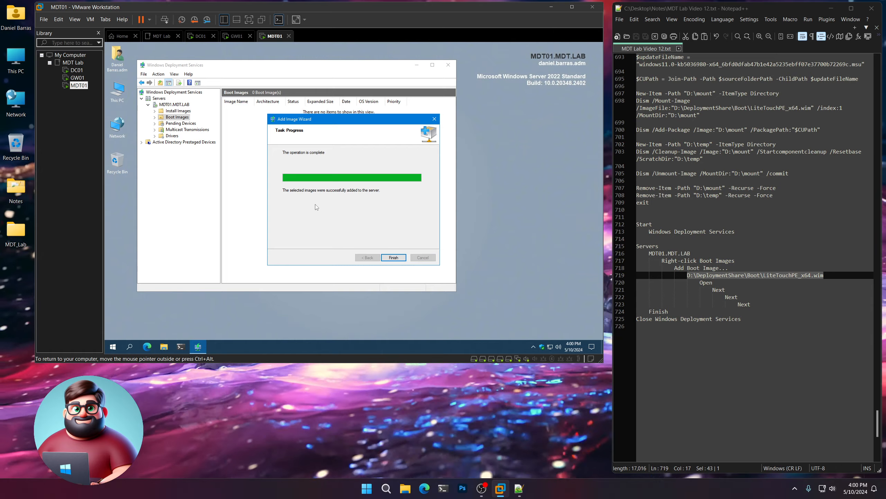
pyautogui.click(393, 257)
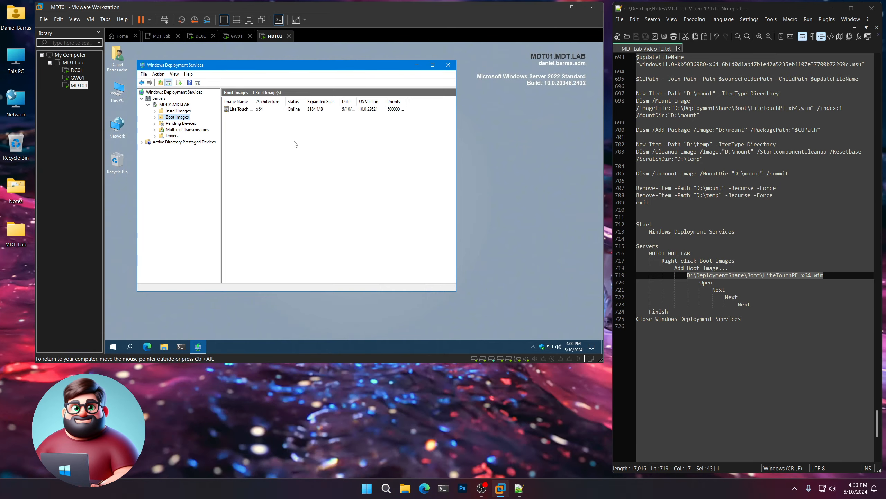
pyautogui.click(448, 65)
pyautogui.click(726, 322)
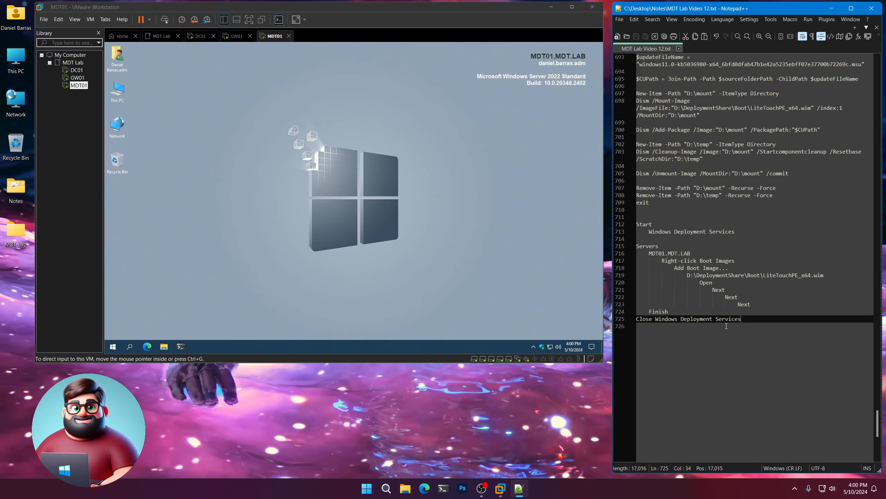
pyautogui.click(647, 328)
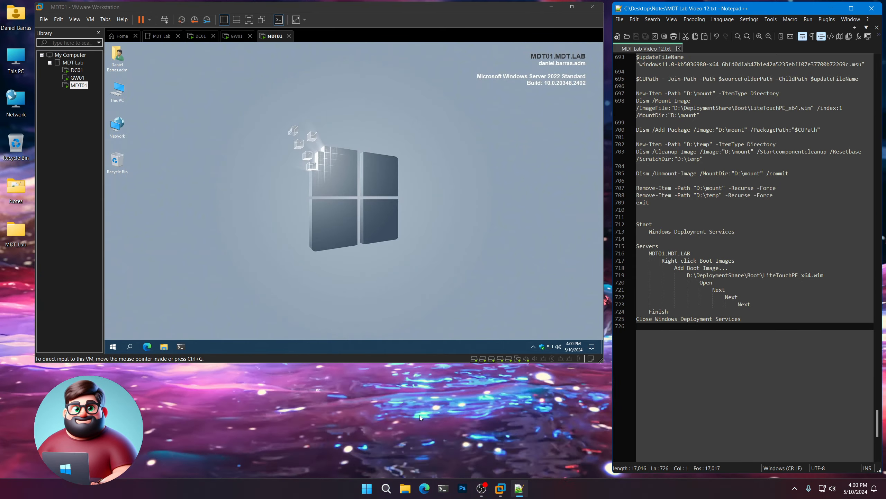
pyautogui.click(419, 415)
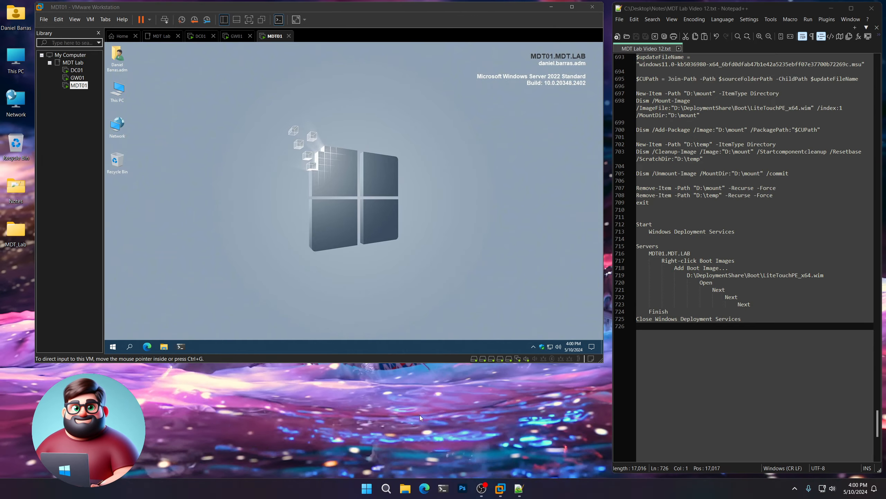